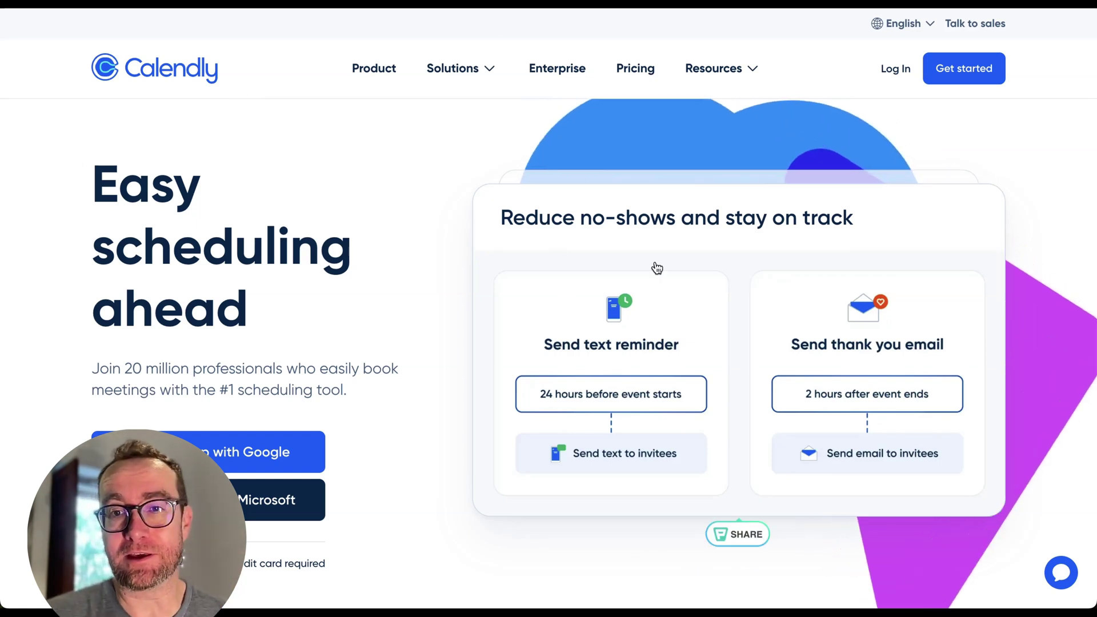
- Scroll the page, then browse Calendly's Free, Standard, Teams and Enterprise pricing cards
scroll(657, 269, "down", 1)
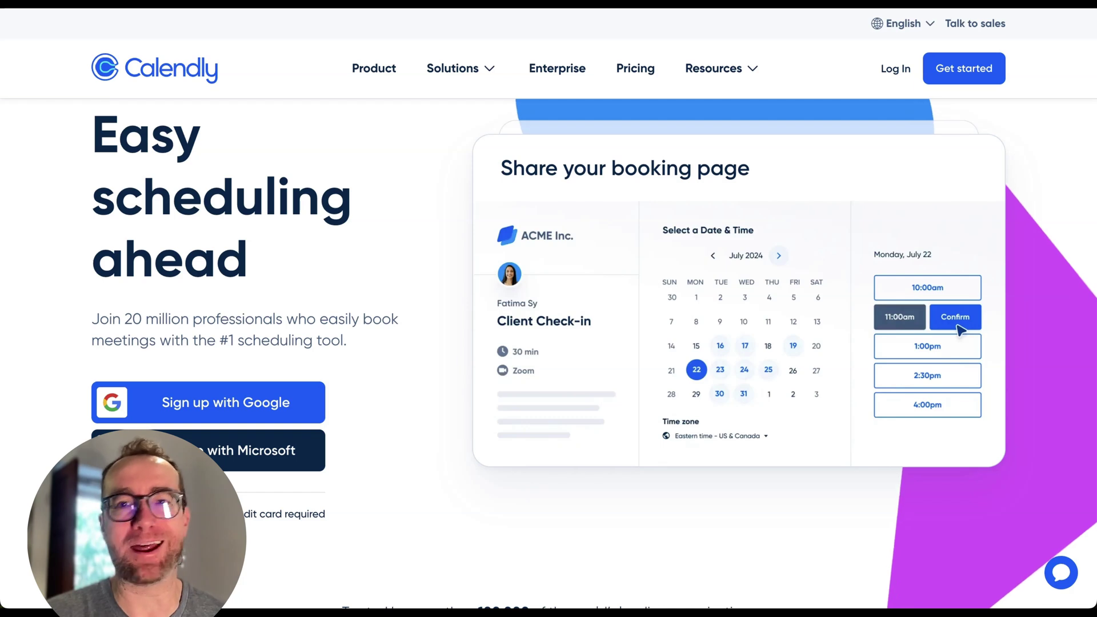
scroll(326, 236, "down", 2)
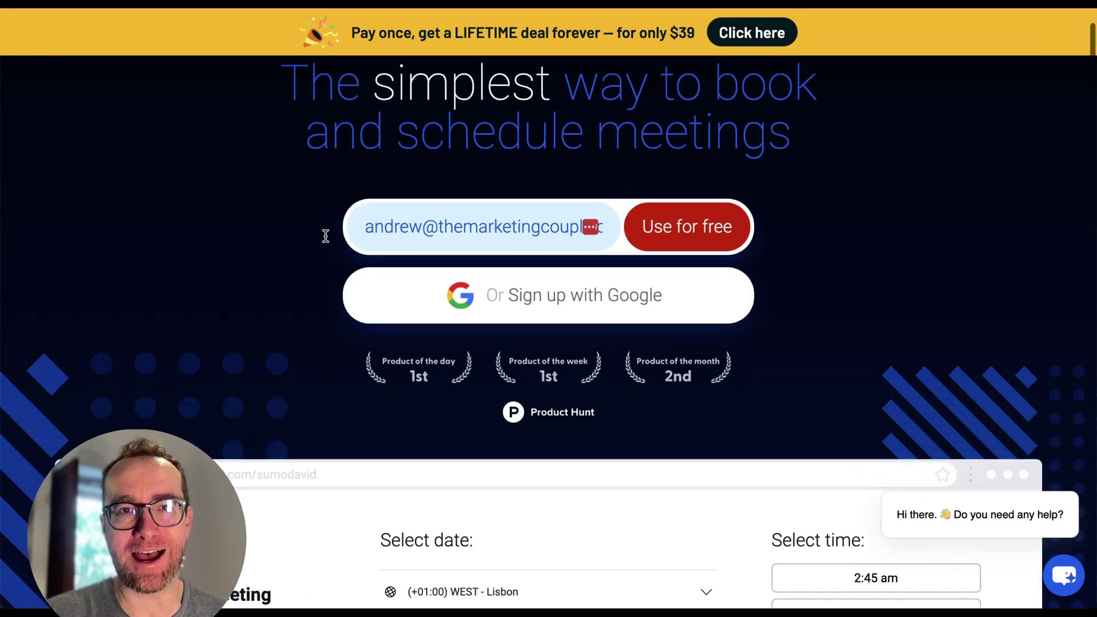
scroll(326, 236, "down", 1)
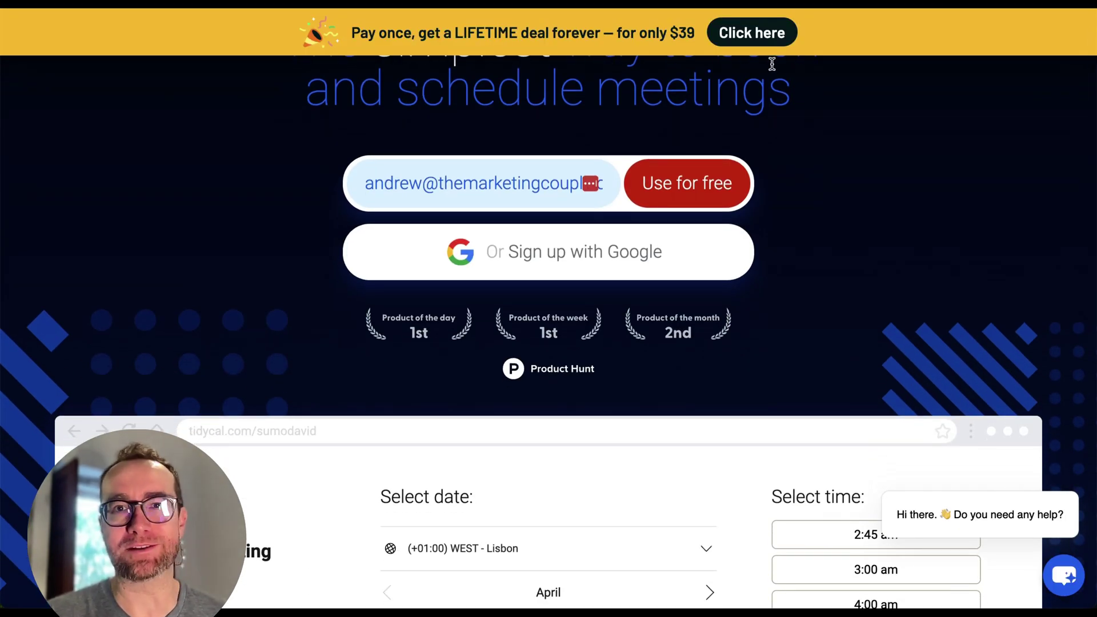
scroll(745, 151, "down", 2)
scroll(745, 149, "down", 3)
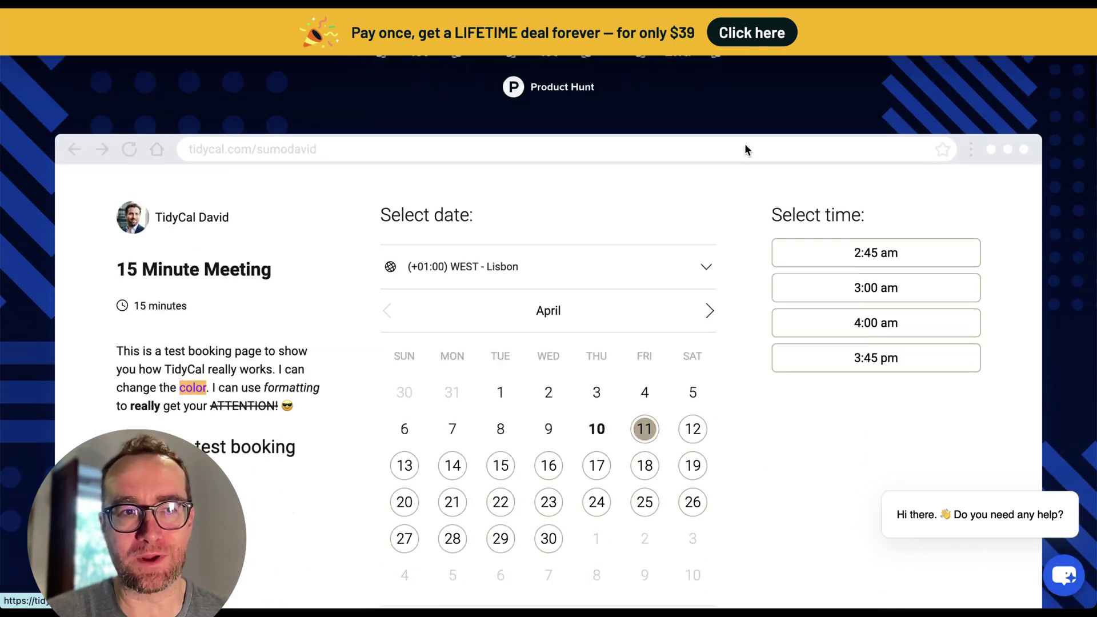
scroll(745, 150, "down", 1)
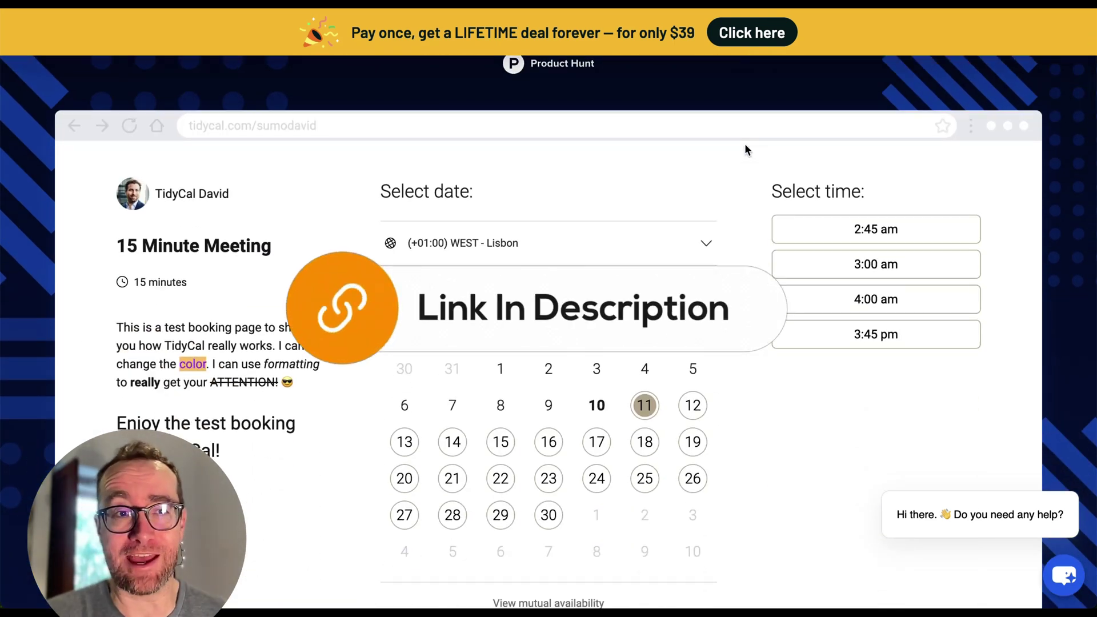
scroll(745, 146, "down", 1)
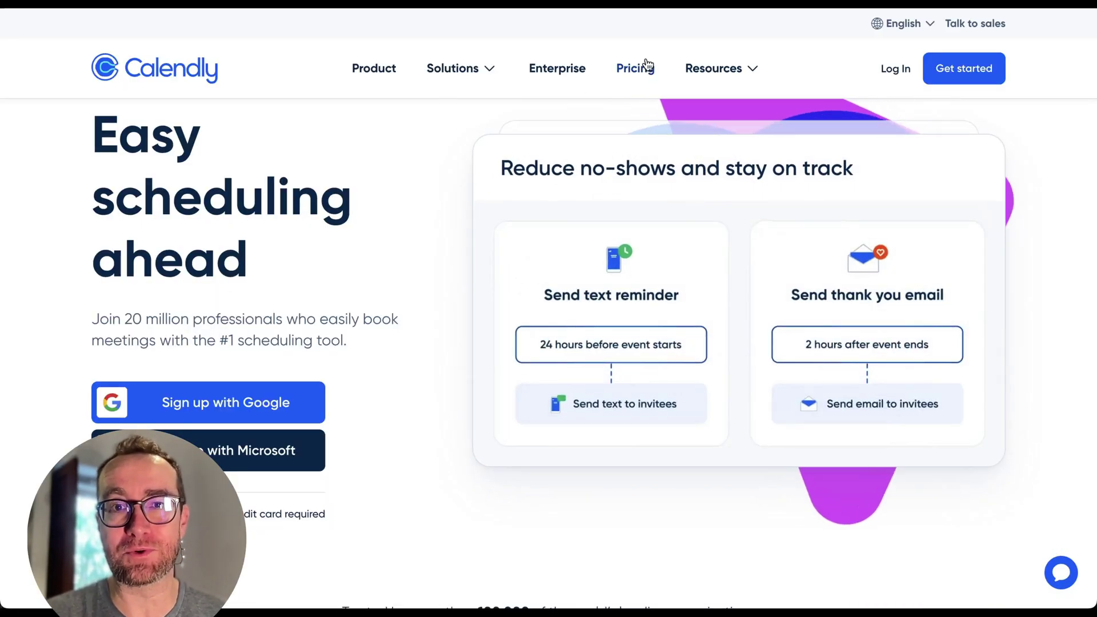
left_click(635, 68)
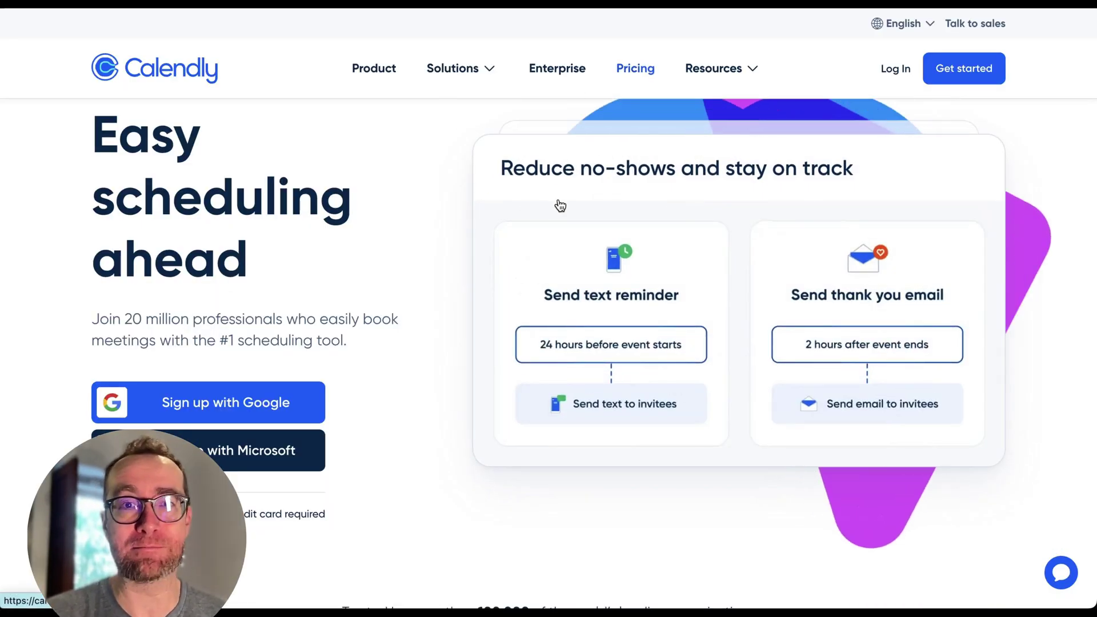
scroll(532, 265, "down", 2)
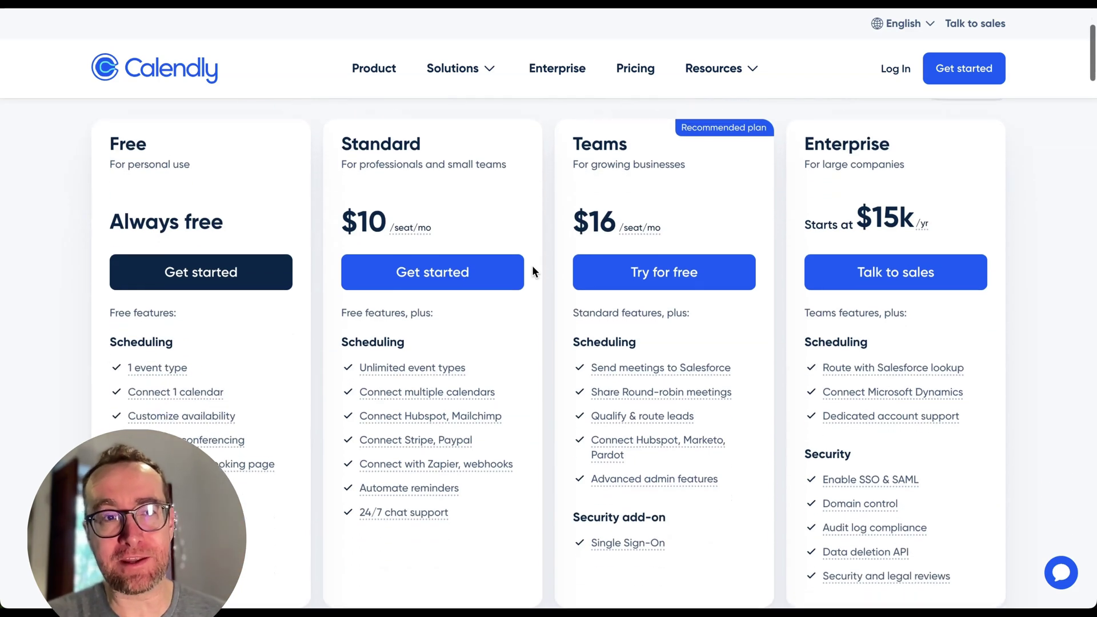
scroll(232, 211, "down", 1)
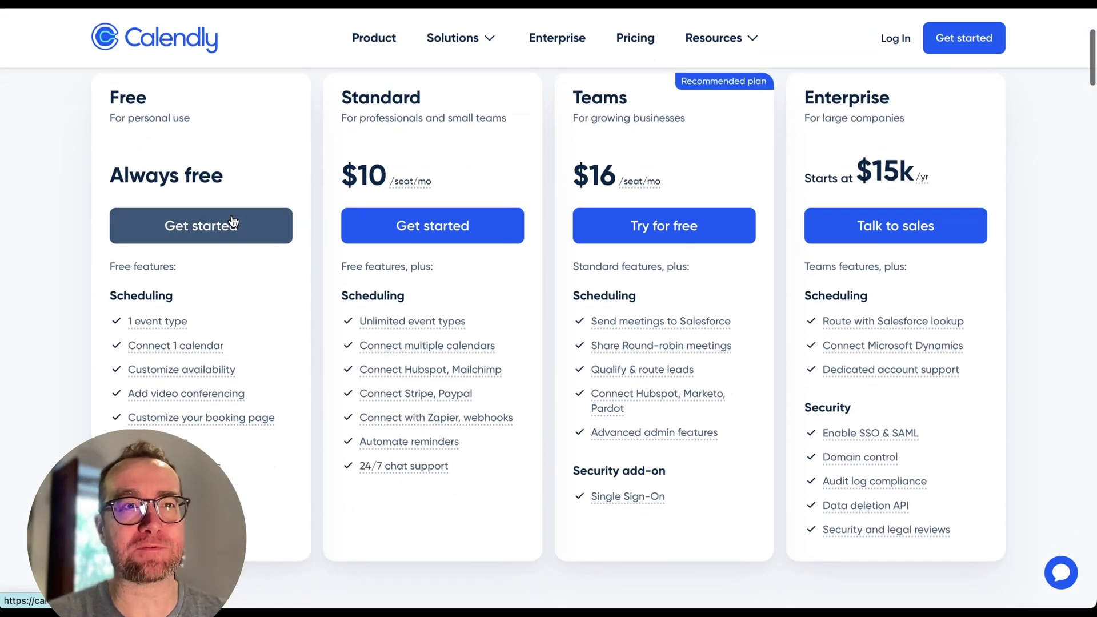
scroll(233, 209, "down", 1)
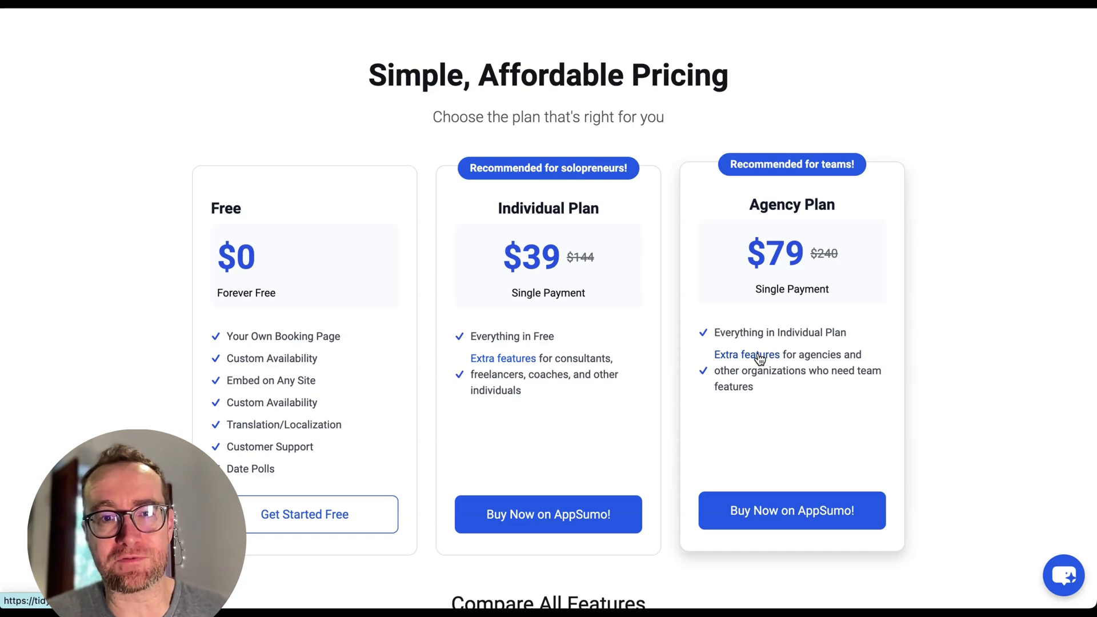
scroll(758, 359, "down", 10)
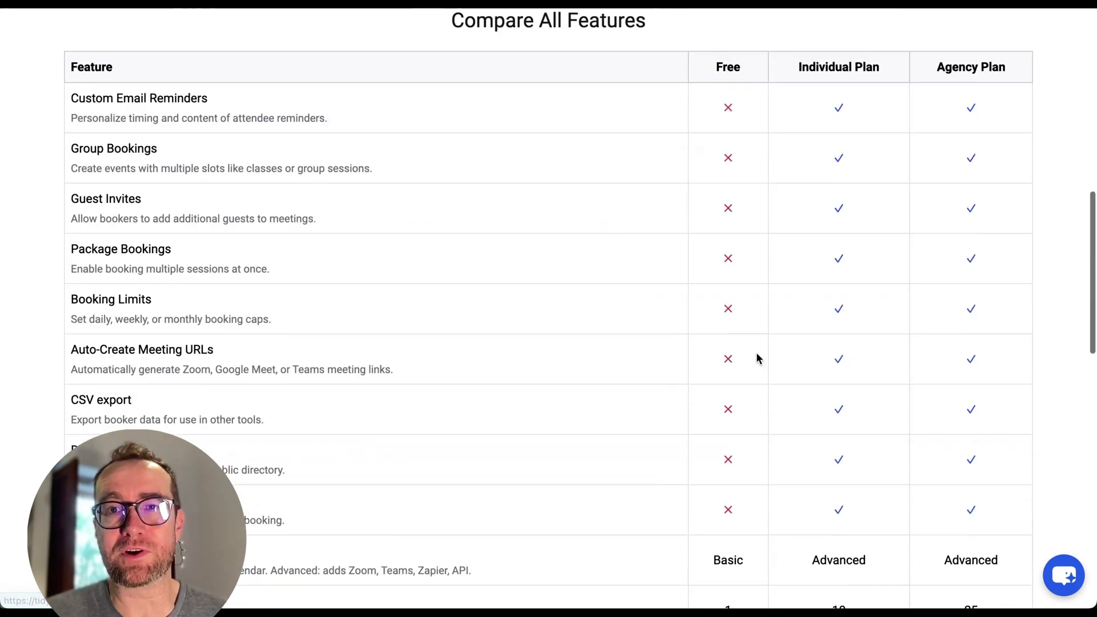
scroll(766, 285, "down", 5)
scroll(774, 224, "down", 4)
scroll(774, 223, "down", 3)
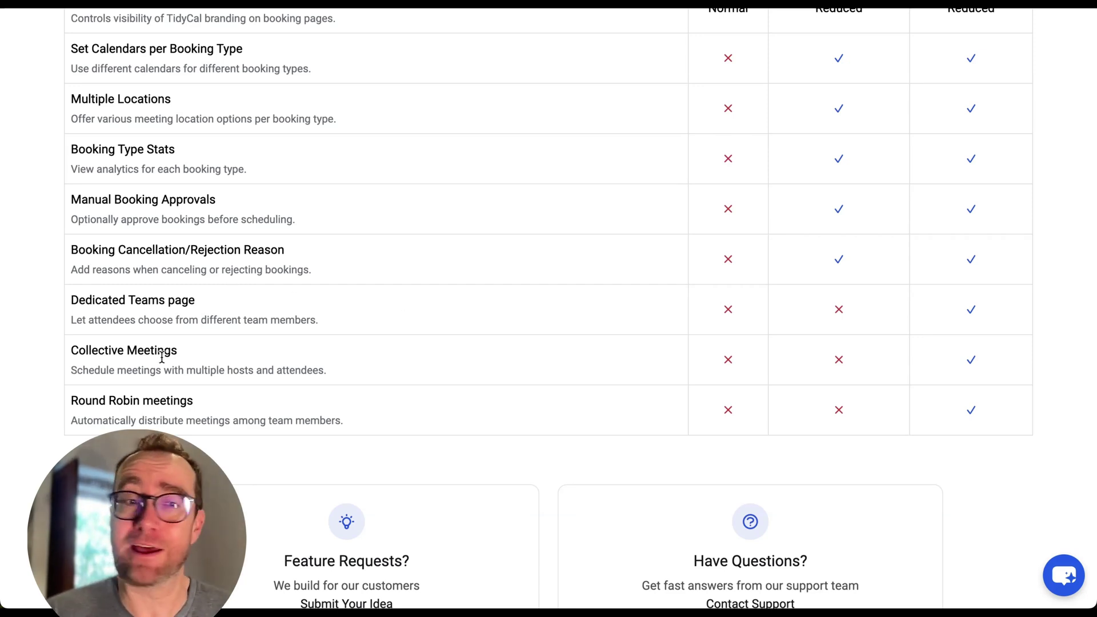
key("Home")
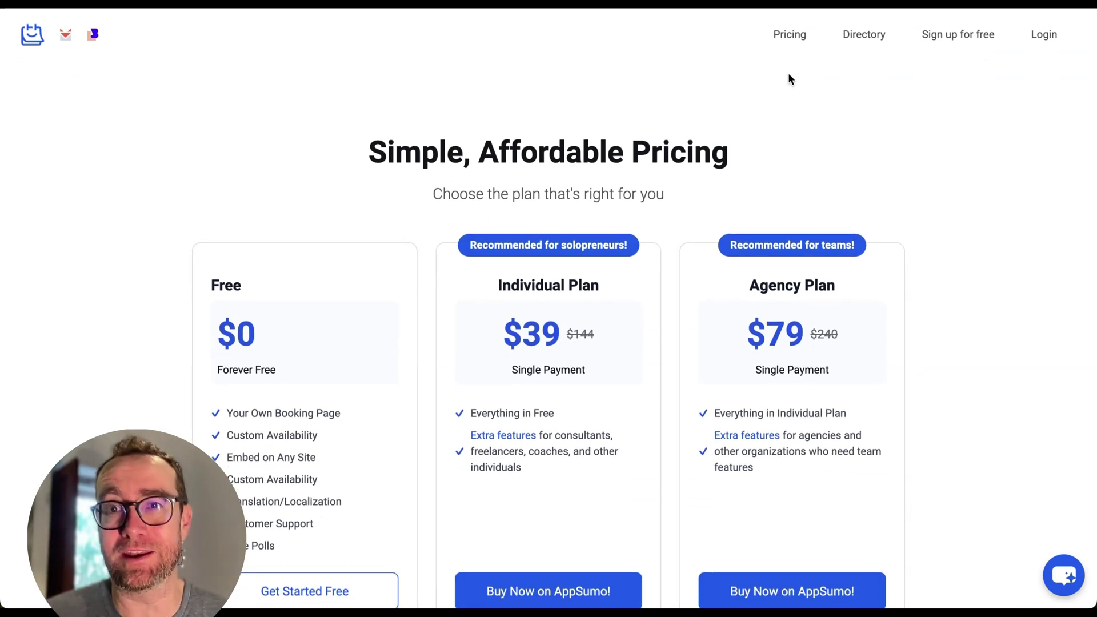
left_click(1044, 35)
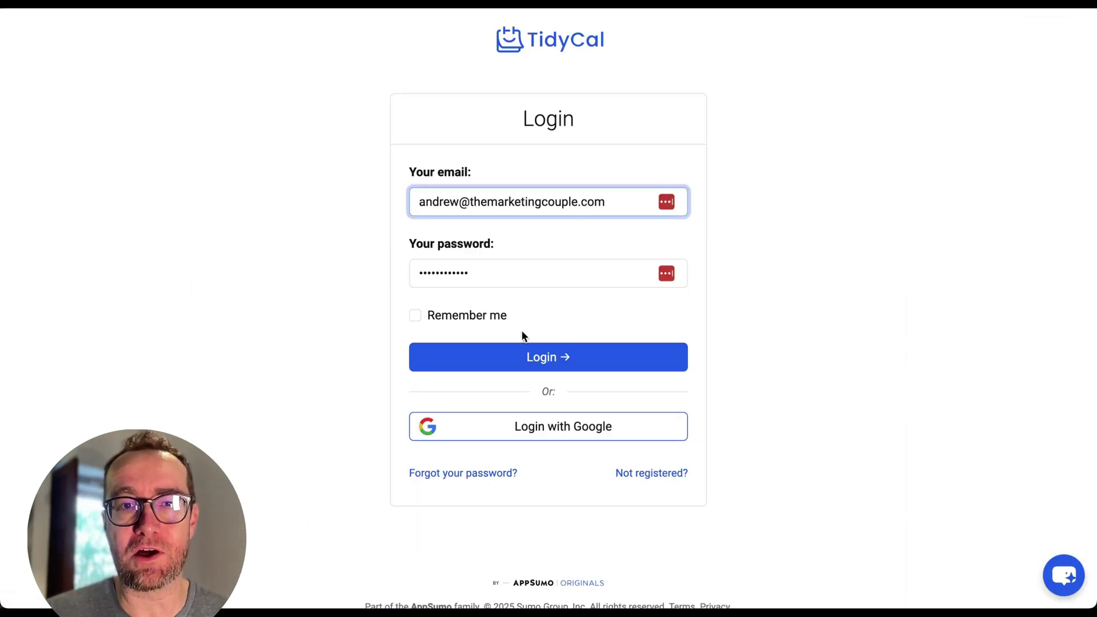
- Log in to TidyCal with the autofilled credentials to reach the booking types dashboard
left_click(515, 352)
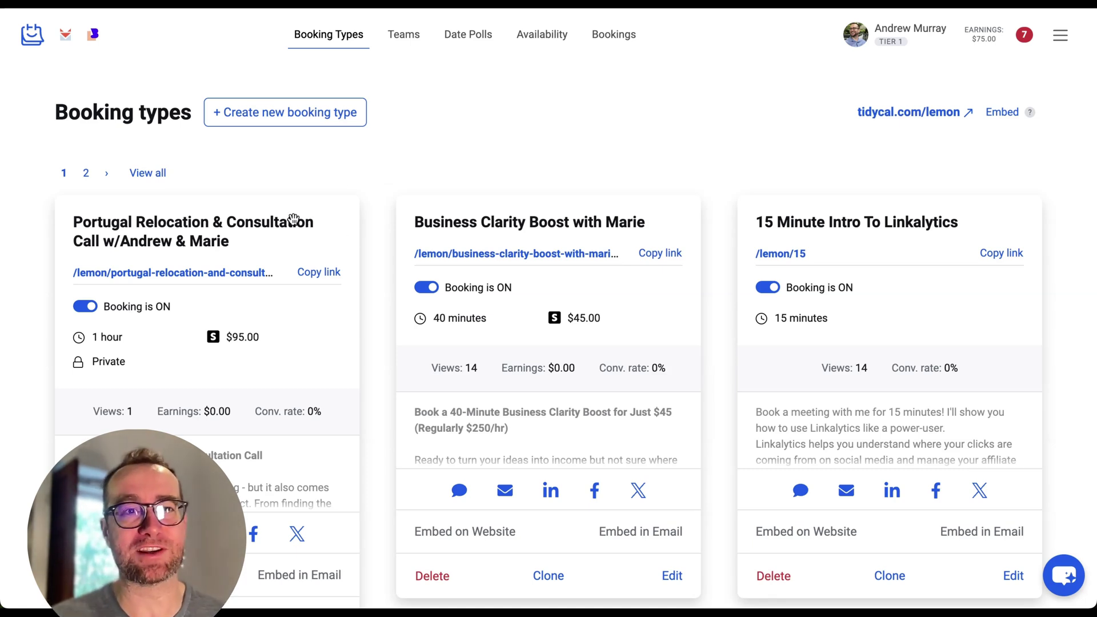
scroll(293, 219, "down", 1)
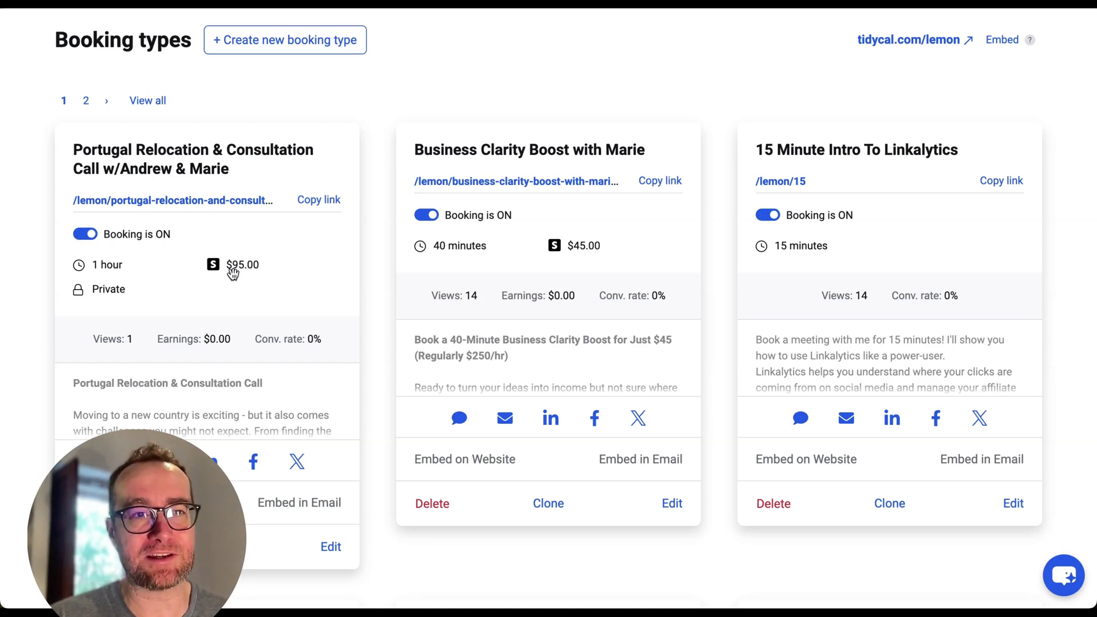
scroll(239, 281, "down", 1)
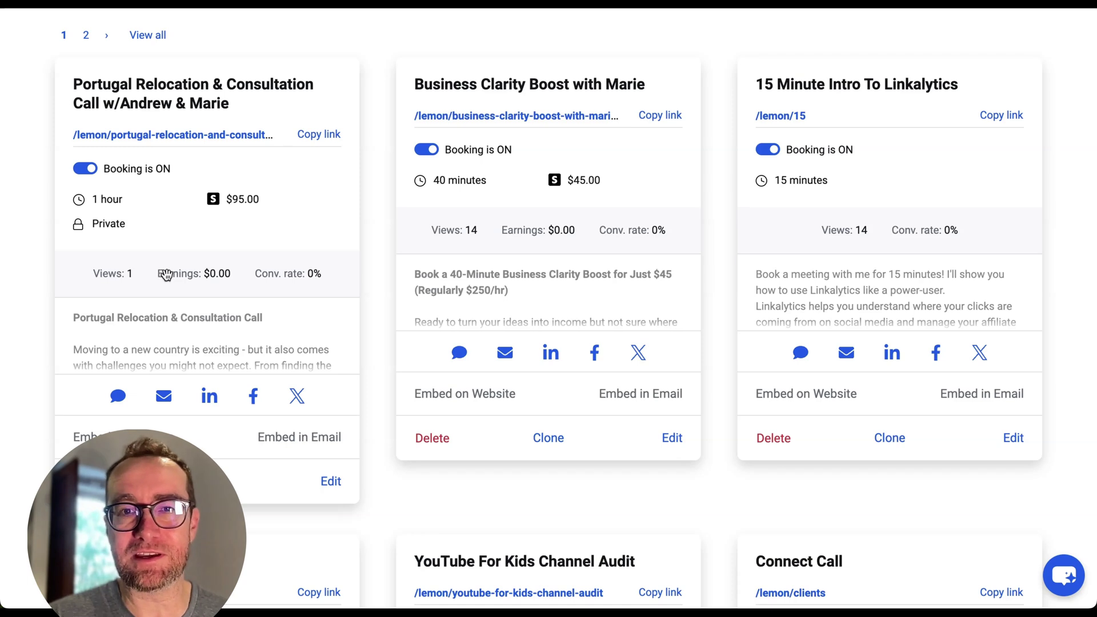
scroll(194, 288, "down", 1)
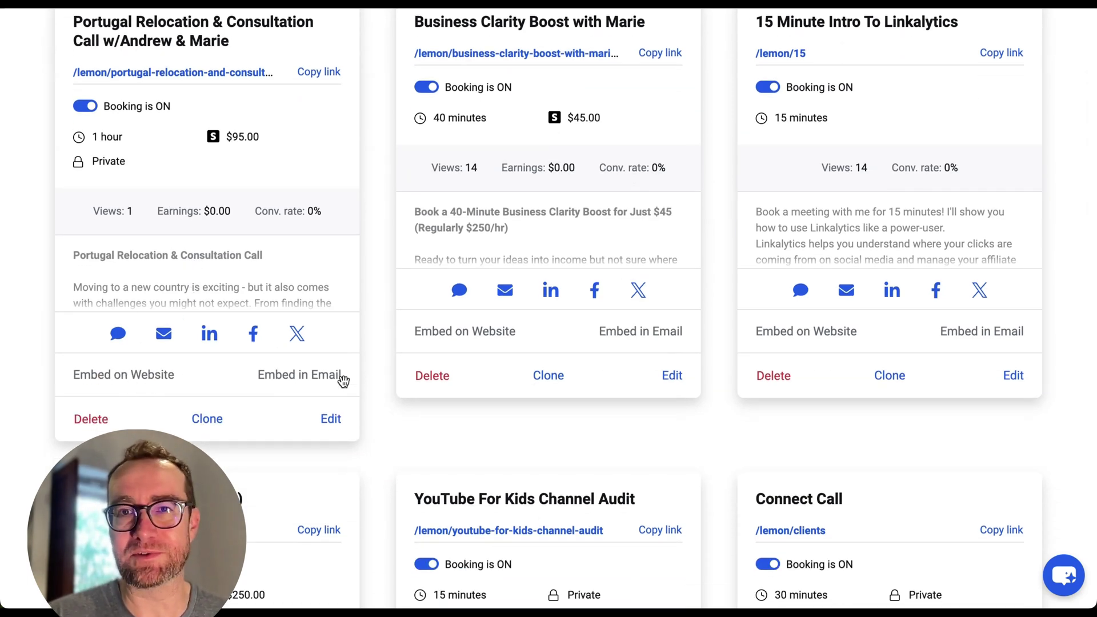
scroll(342, 380, "up", 3)
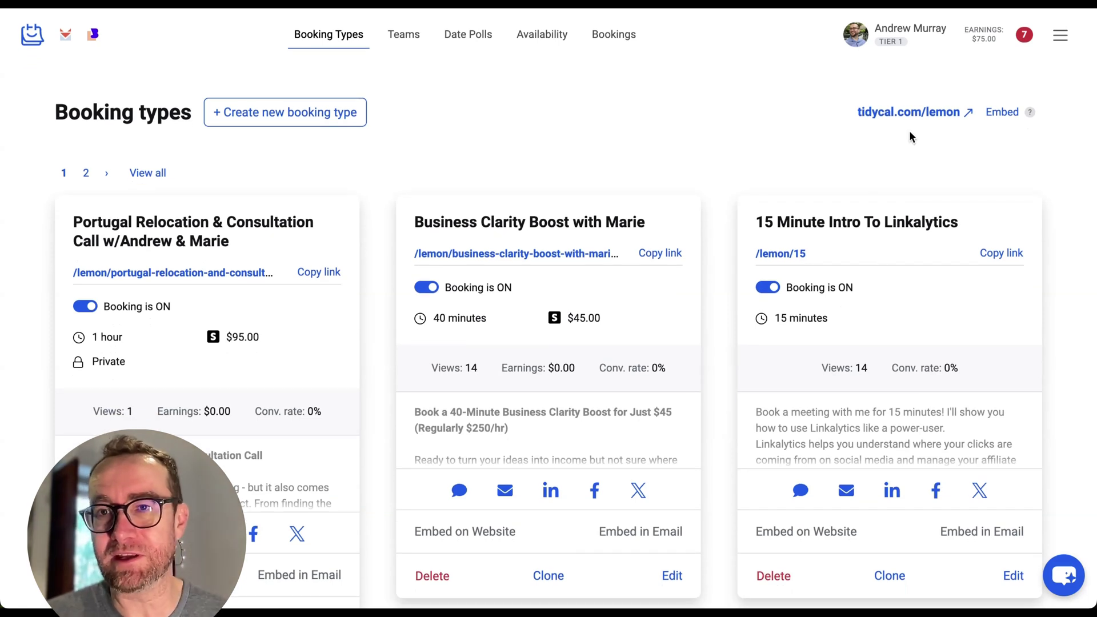
- Preview the public tidycal.com/lemon booking page
left_click(920, 113)
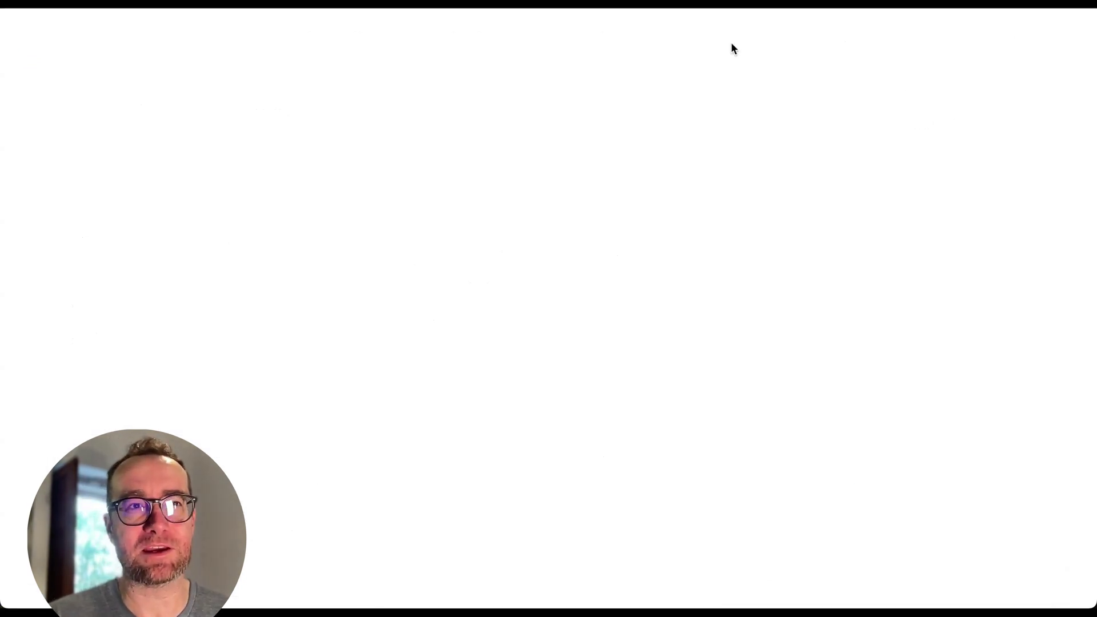
scroll(582, 212, "down", 2)
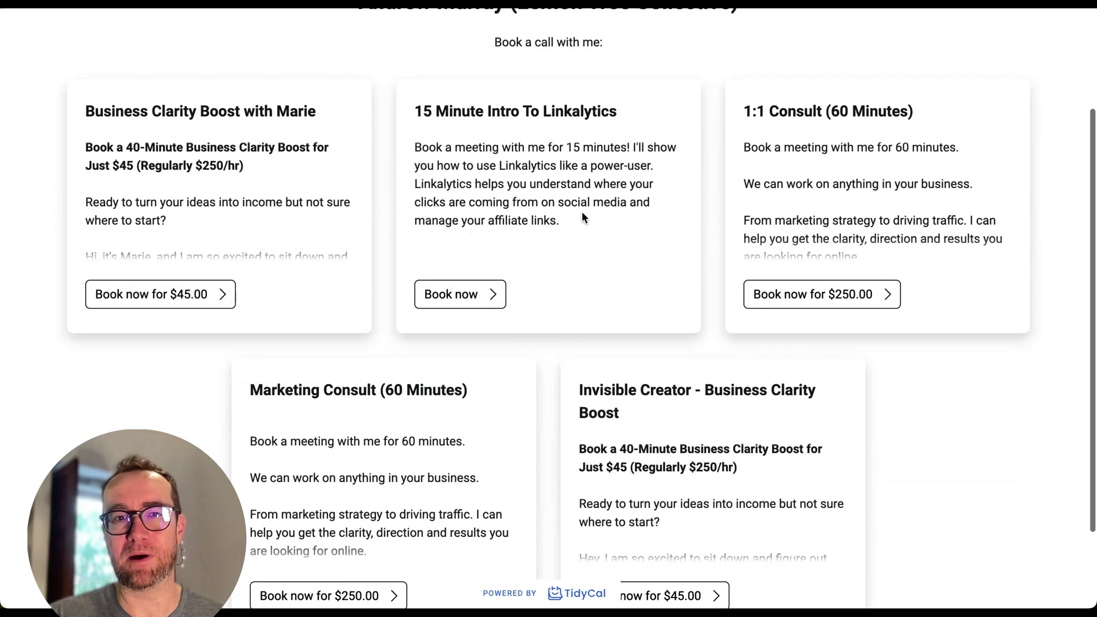
scroll(581, 211, "up", 2)
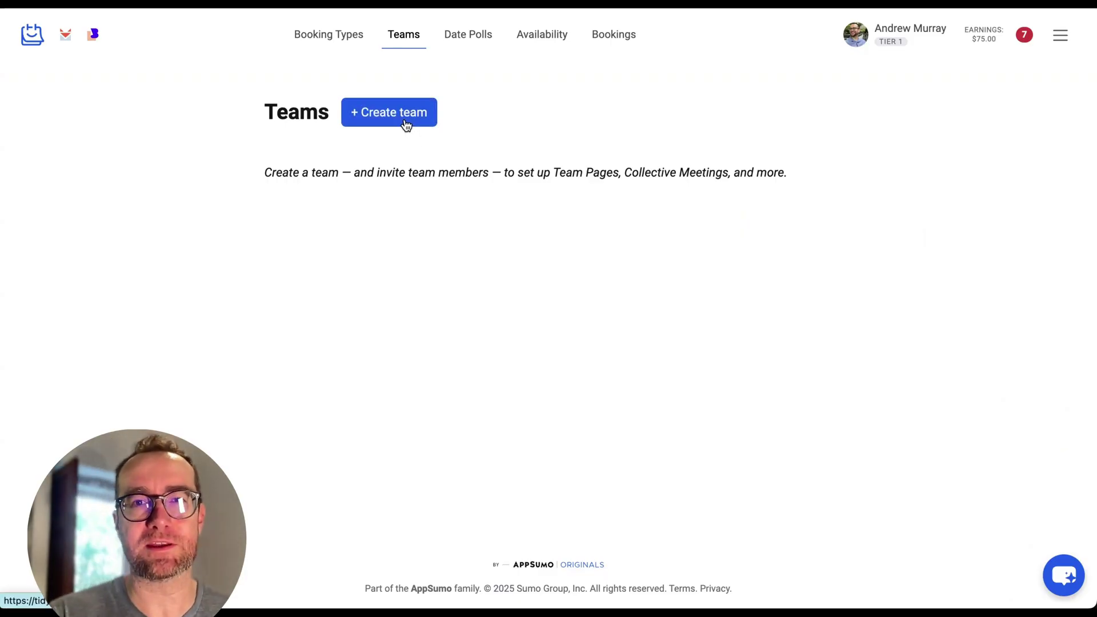
- Try creating a team, view the upgrade plans, and go back to Teams
left_click(405, 124)
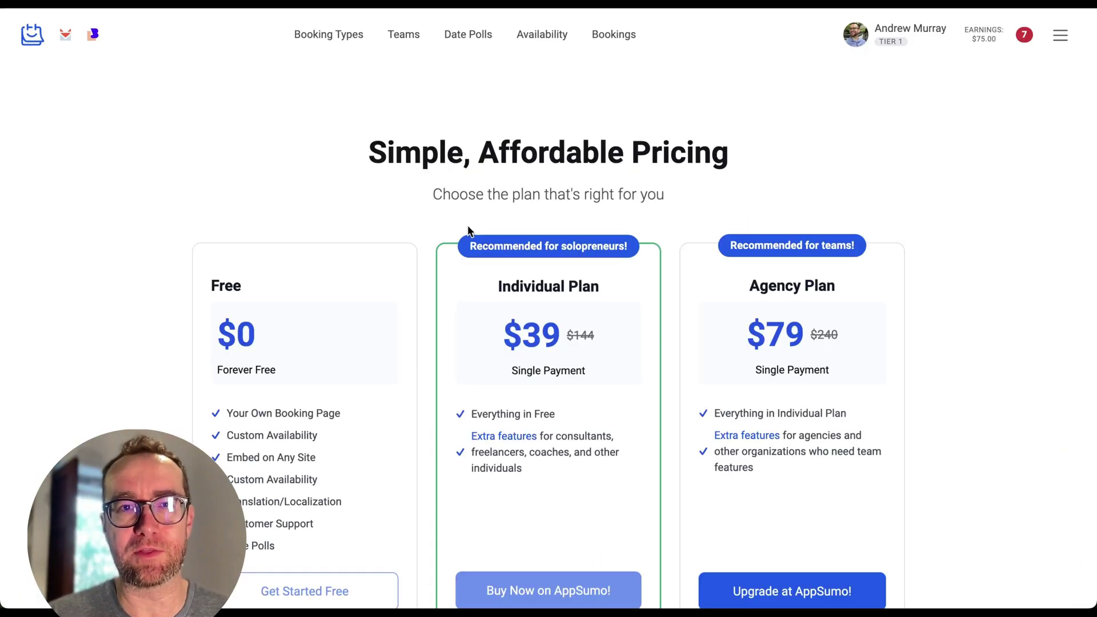
scroll(822, 460, "down", 5)
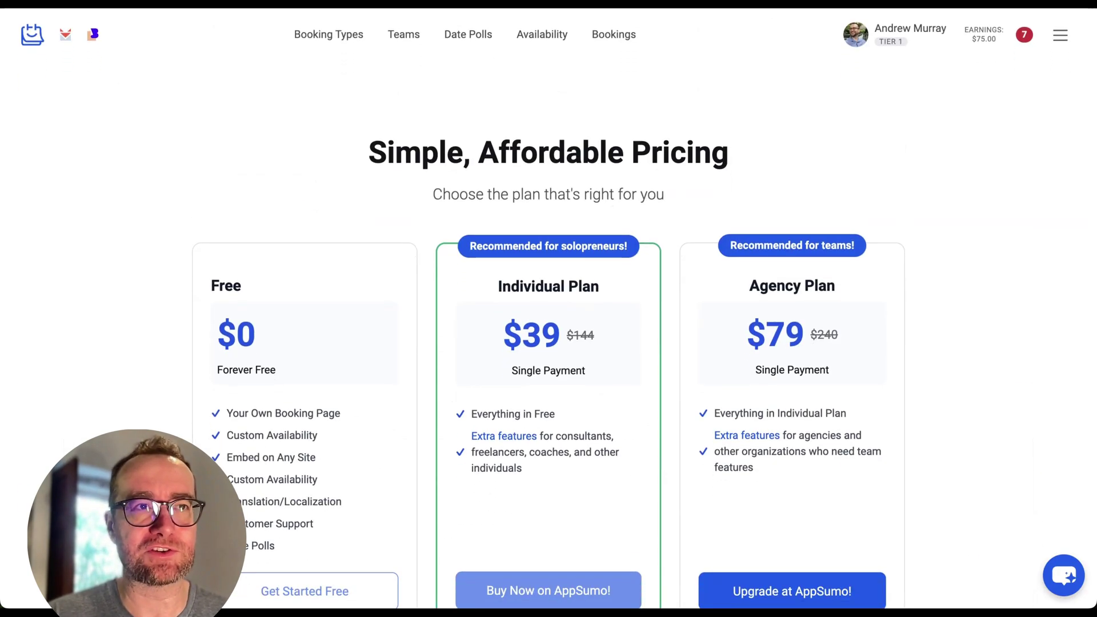
key("alt+Left")
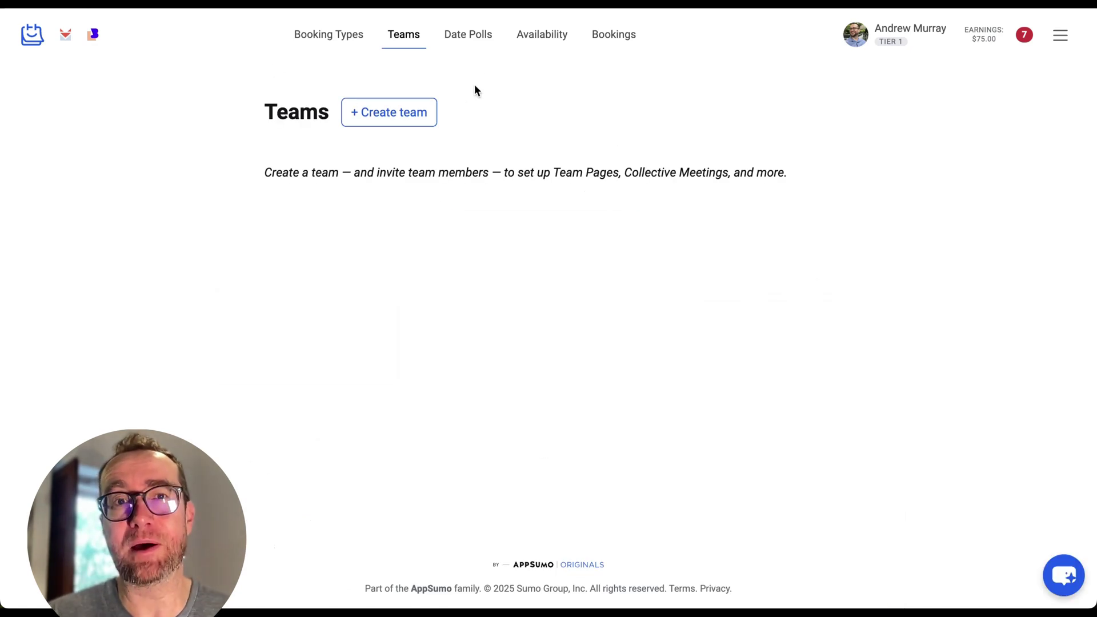
- Review the two open date polls, then go to Global availability settings
left_click(476, 37)
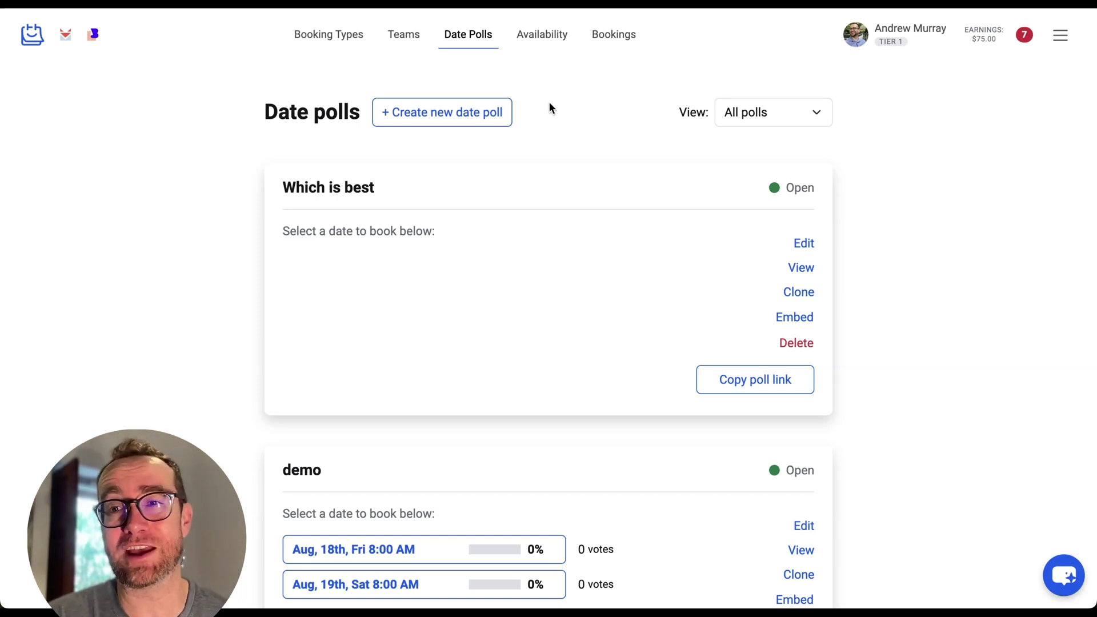
left_click(548, 32)
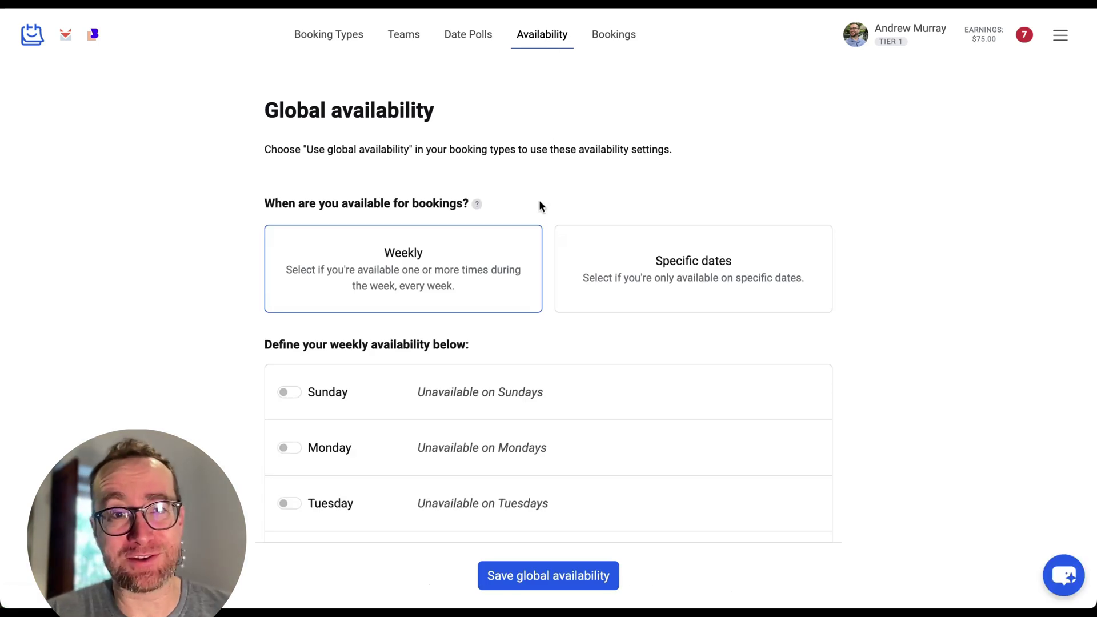
- Switch on Sunday availability from 08:00 AM to 05:00 PM
scroll(574, 198, "down", 1)
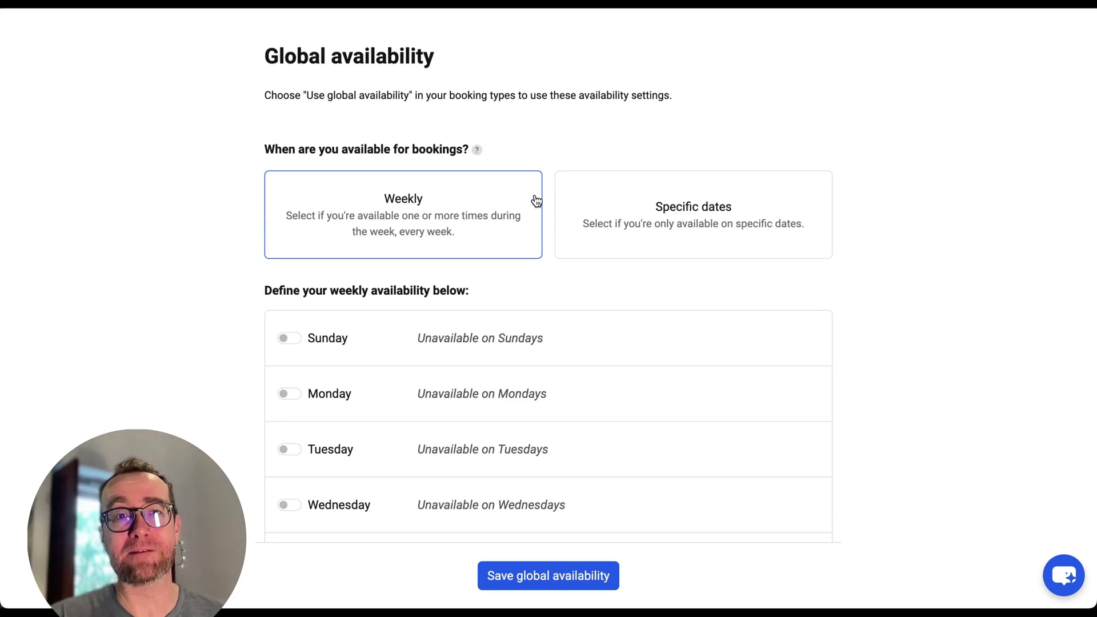
scroll(536, 199, "down", 3)
scroll(536, 198, "down", 1)
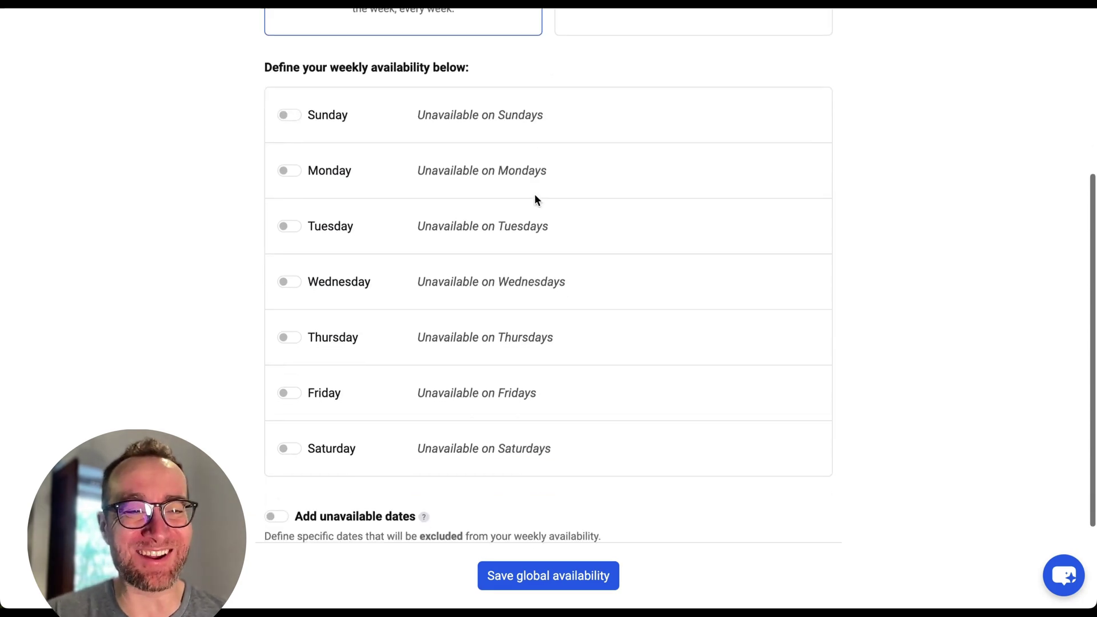
scroll(535, 199, "down", 1)
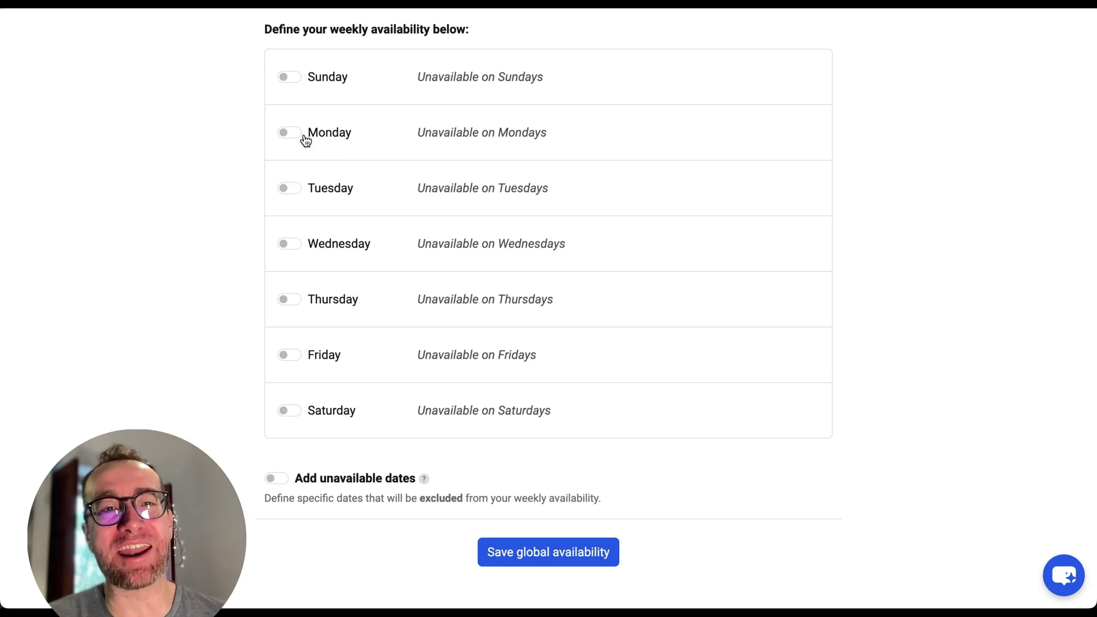
left_click(291, 76)
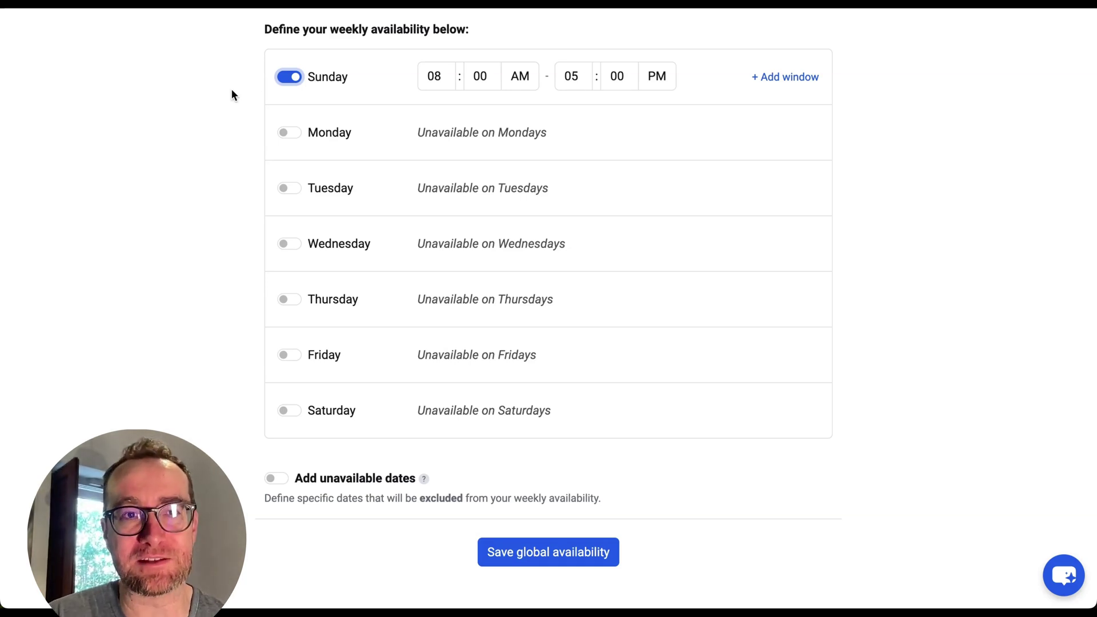
- Go to the empty Bookings list
scroll(230, 95, "up", 5)
scroll(257, 147, "up", 2)
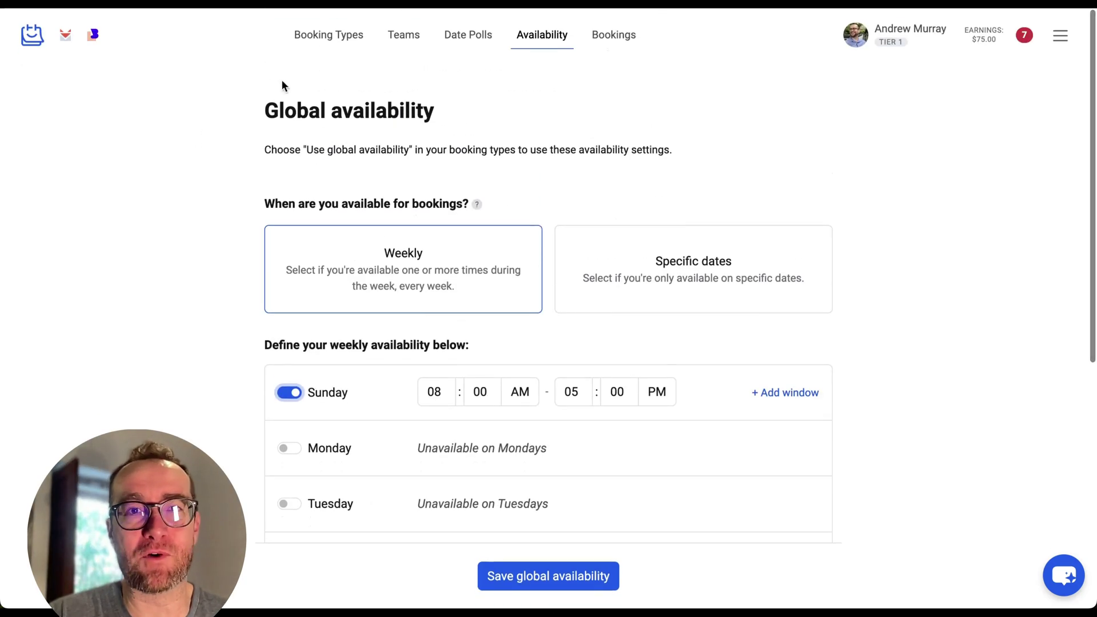
left_click(608, 39)
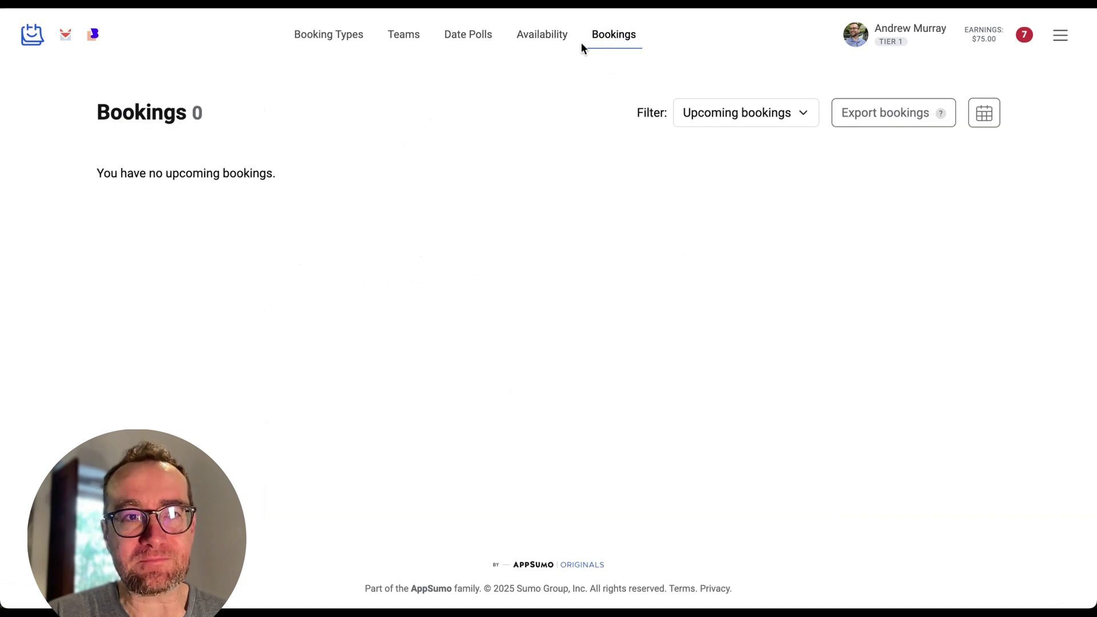
- Filter to the 139 past bookings, then copy the Portugal Relocation booking link from Booking Types
left_click(755, 114)
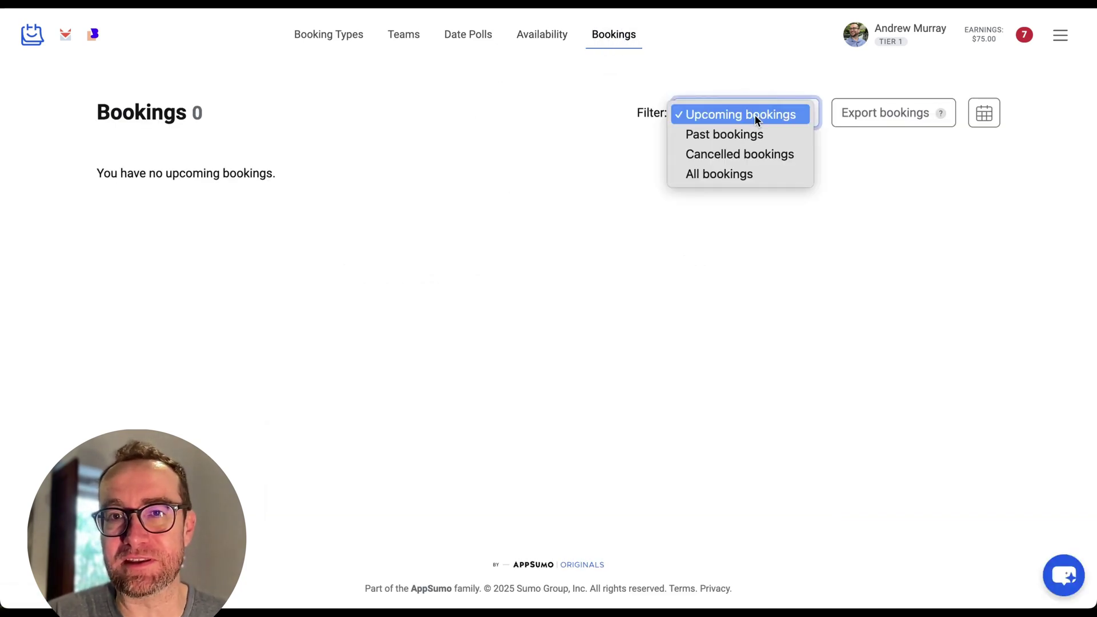
left_click(750, 134)
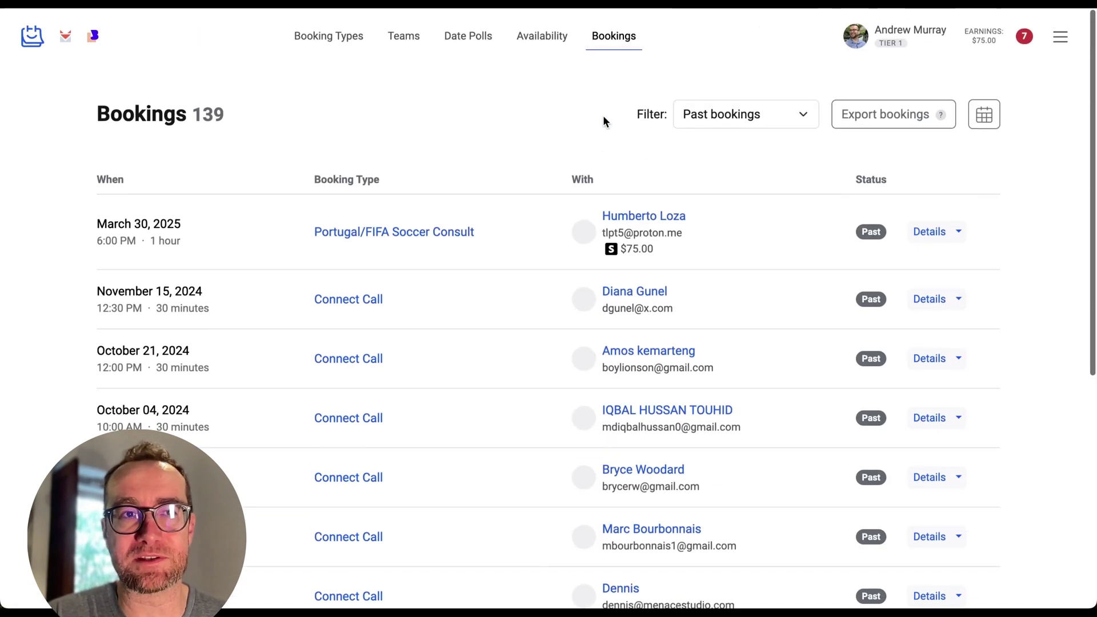
left_click(333, 32)
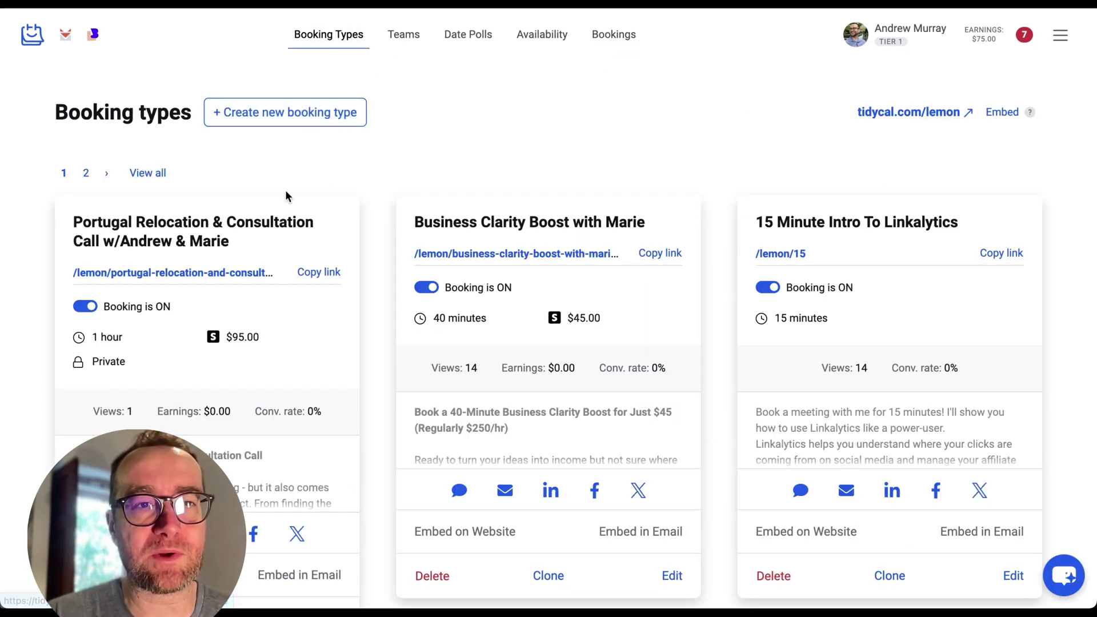
left_click(318, 275)
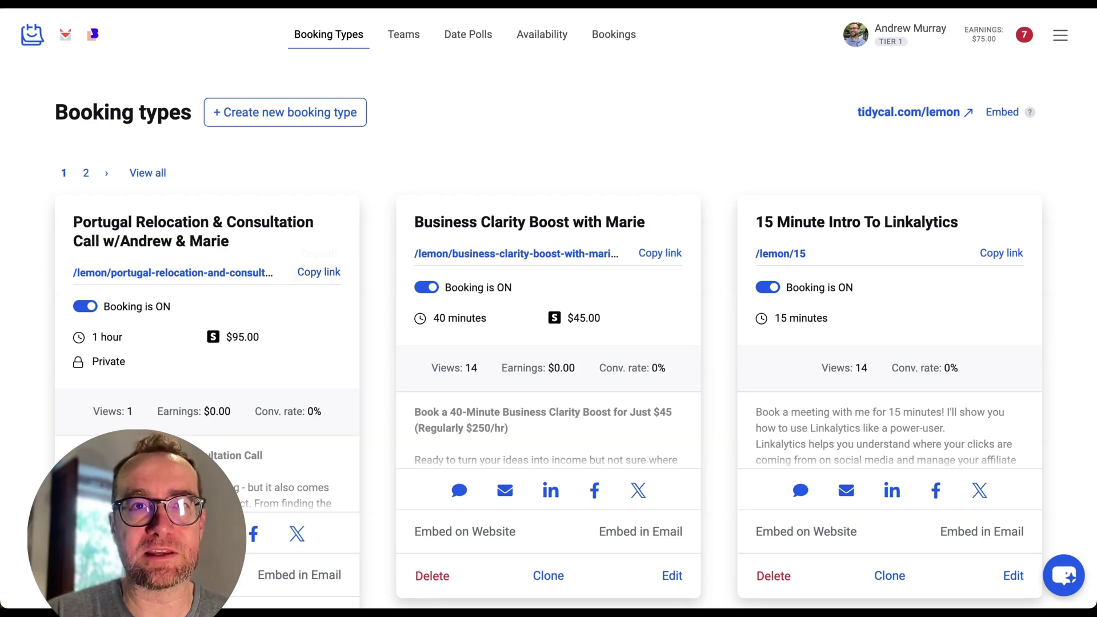
- Load the copied Portugal Relocation link in a new tab, browse it, and pick April 18
key("ctrl+t")
key("ctrl+v")
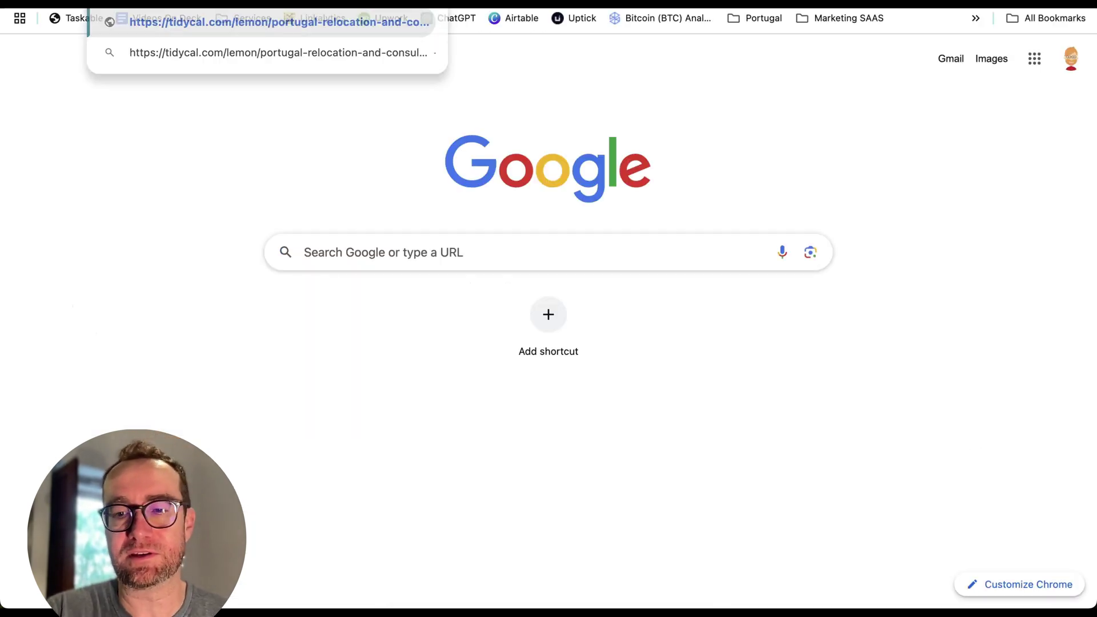
key("Return")
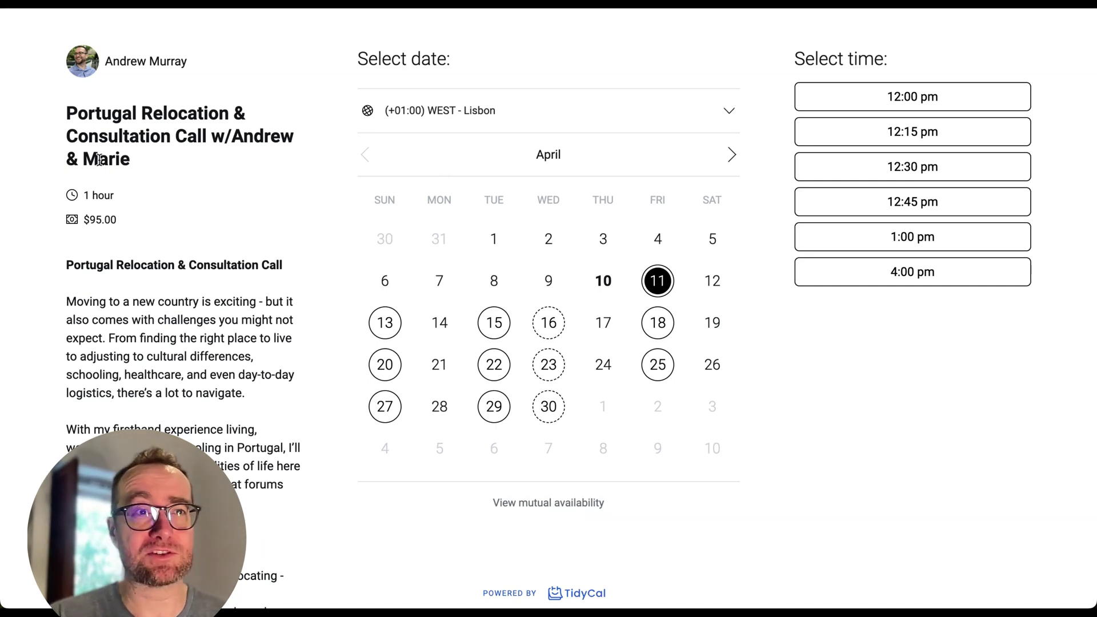
scroll(160, 158, "down", 1)
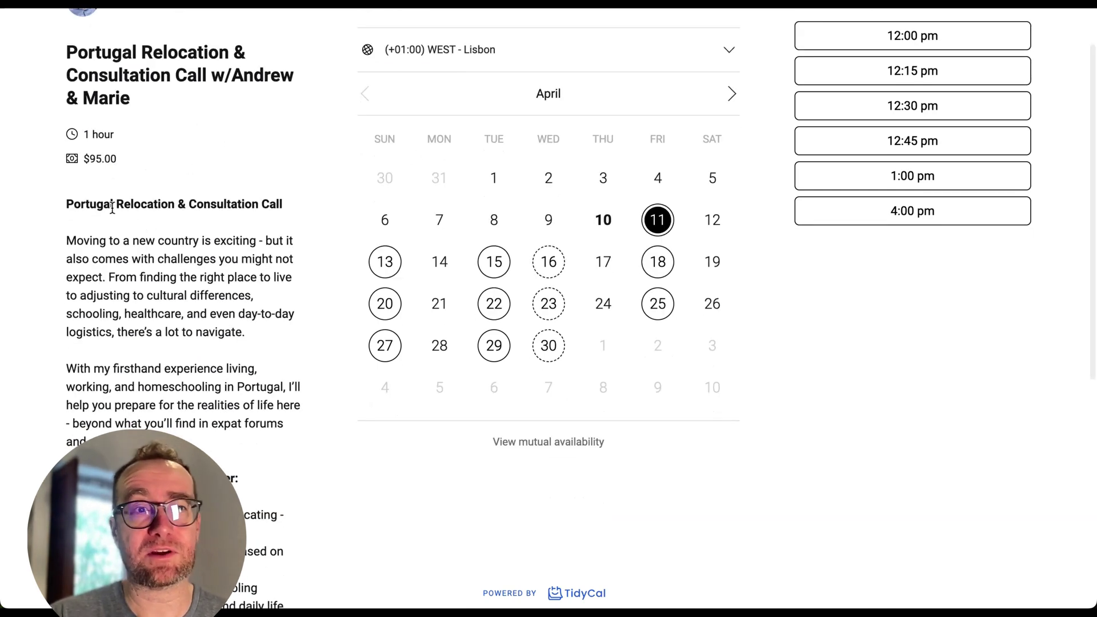
scroll(171, 233, "down", 3)
scroll(183, 232, "down", 3)
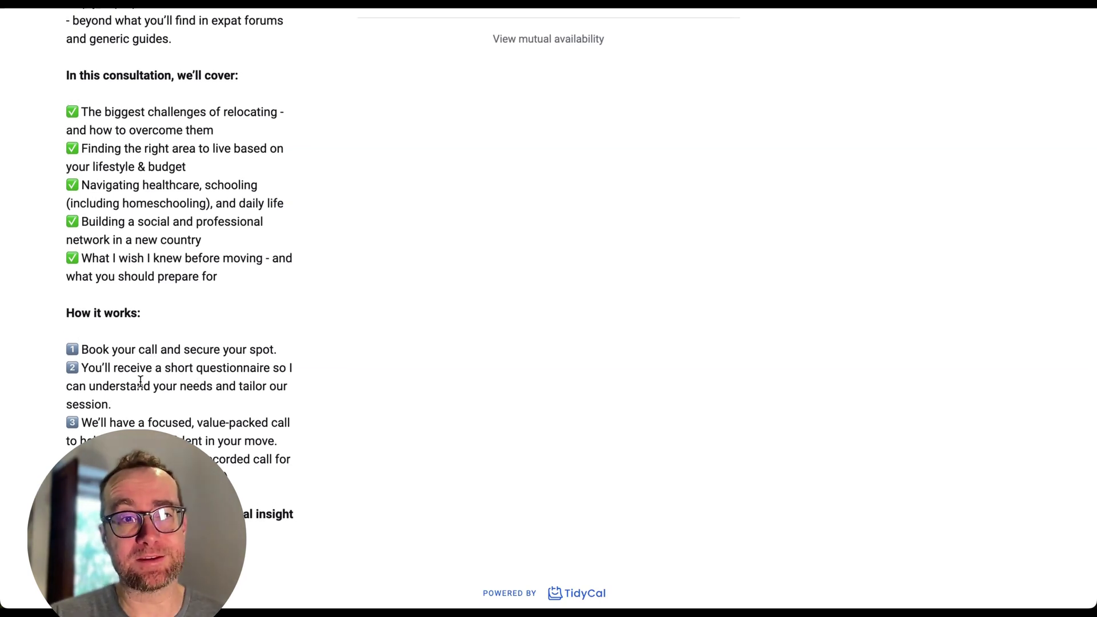
scroll(214, 401, "up", 8)
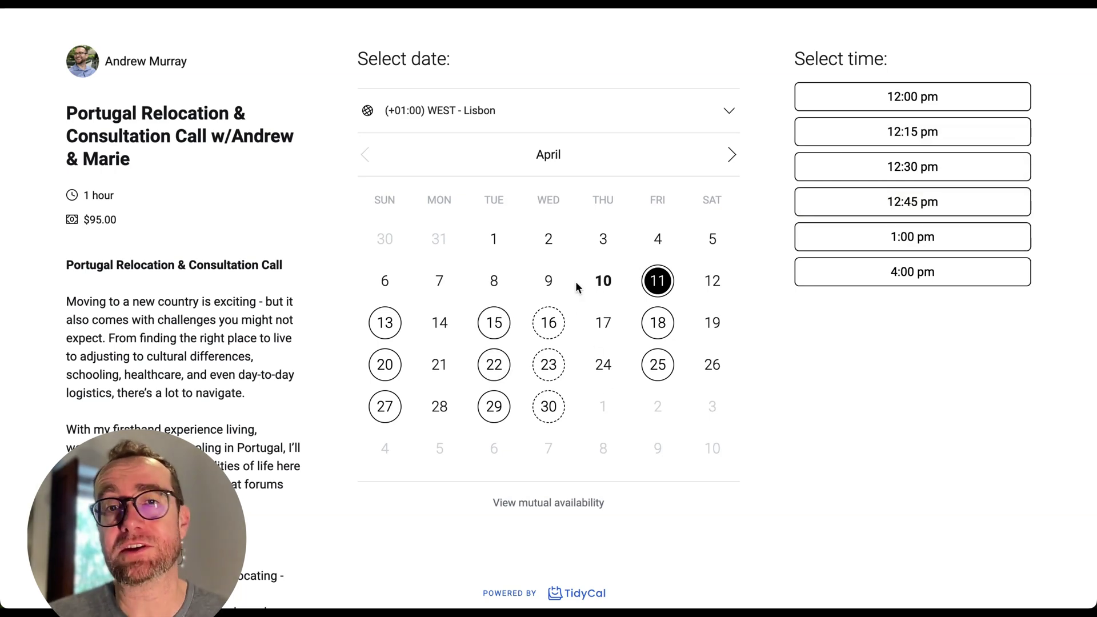
scroll(663, 323, "down", 1)
scroll(673, 331, "down", 3)
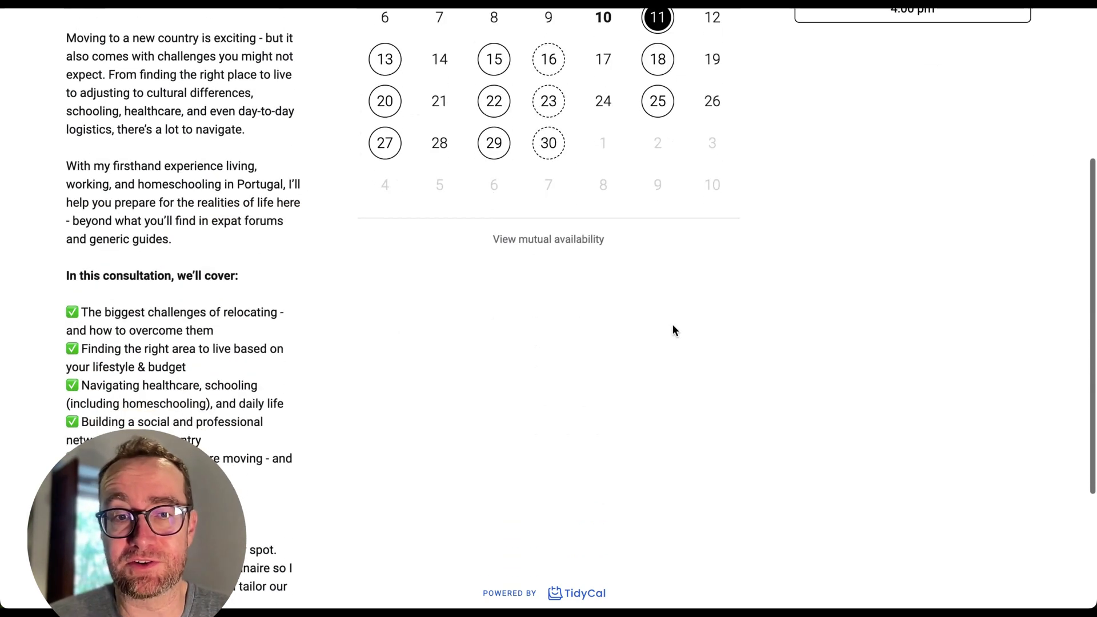
scroll(673, 324, "up", 4)
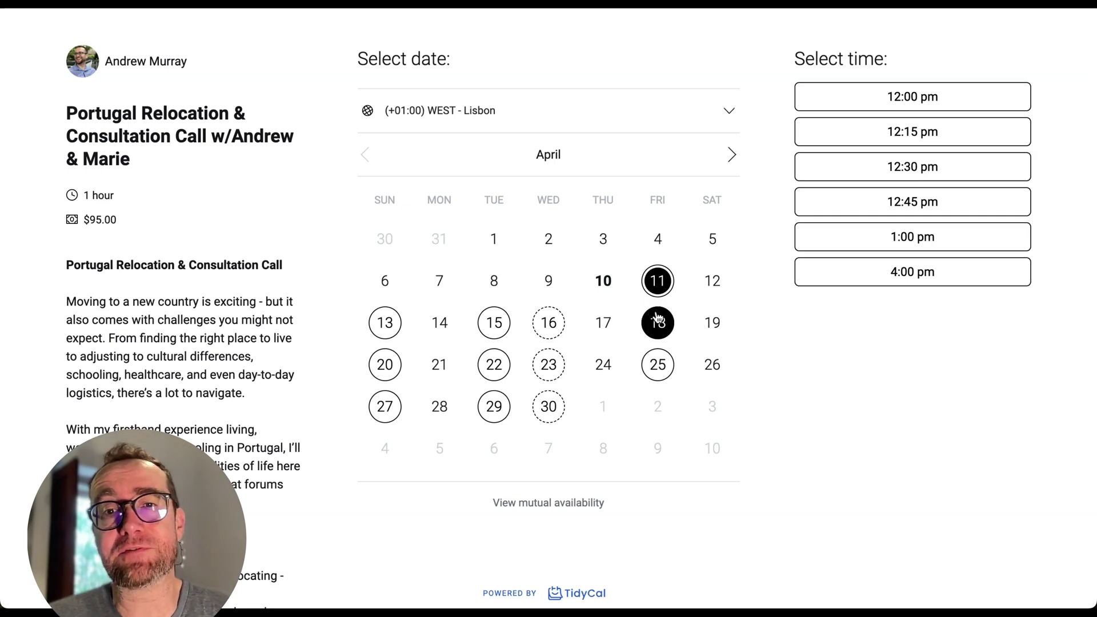
left_click(658, 320)
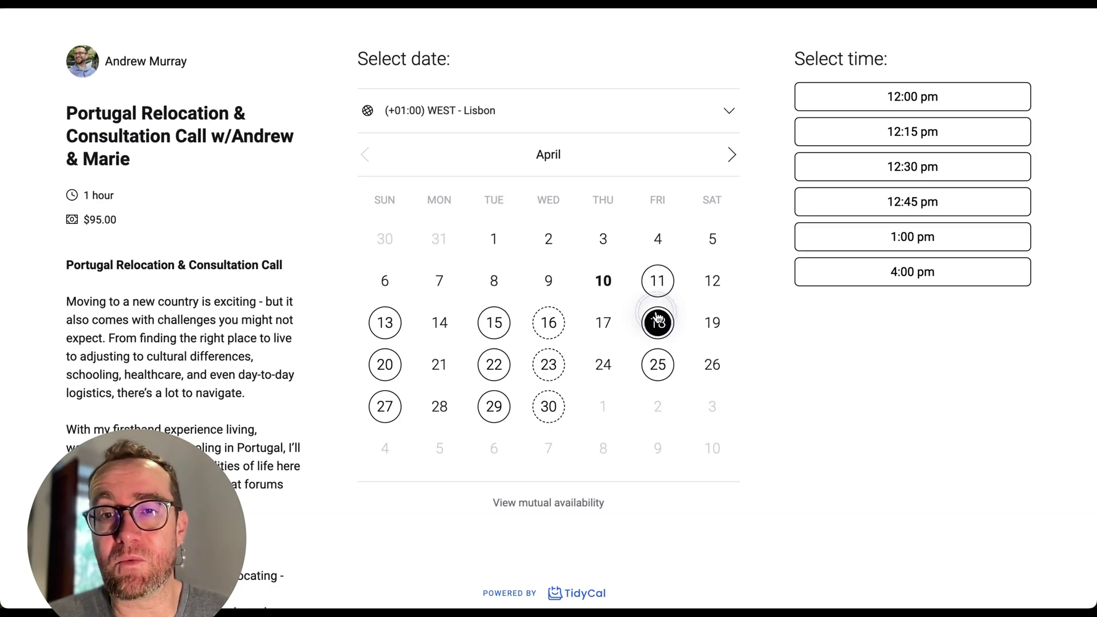
- Preview the $95 confirmation form for the 1:00 pm slot, then close it unbooked
left_click(887, 234)
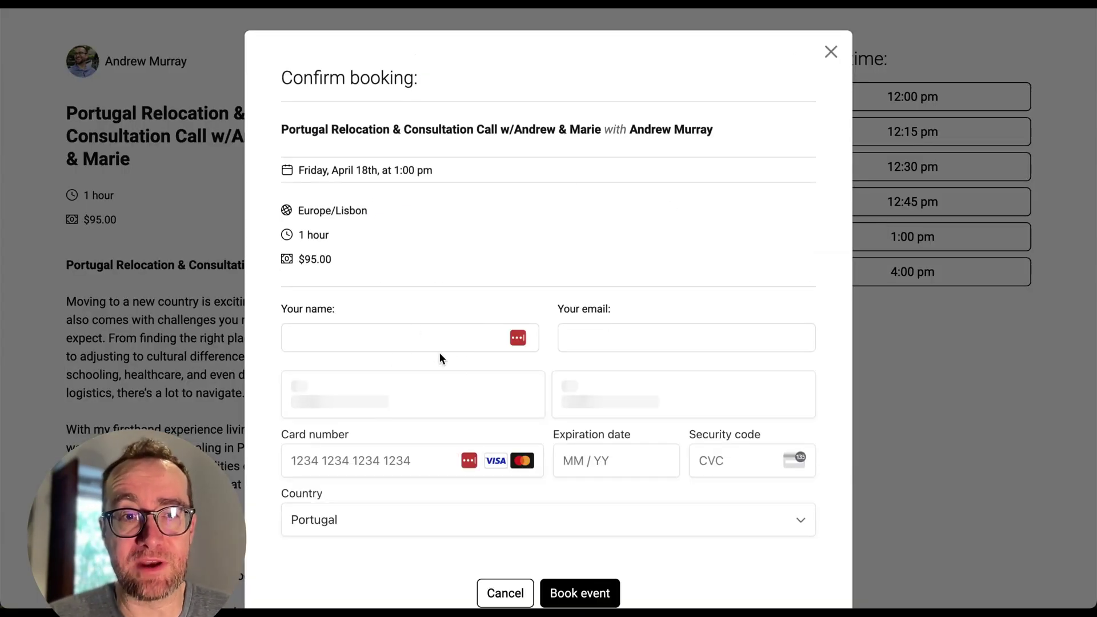
scroll(457, 356, "down", 2)
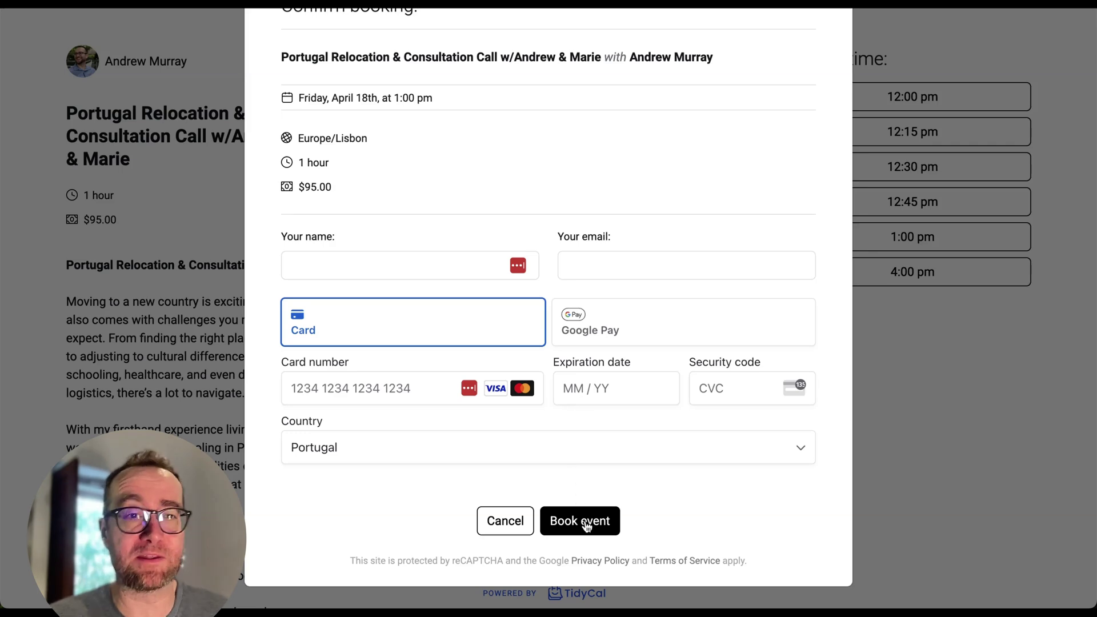
scroll(740, 186, "up", 2)
left_click(827, 49)
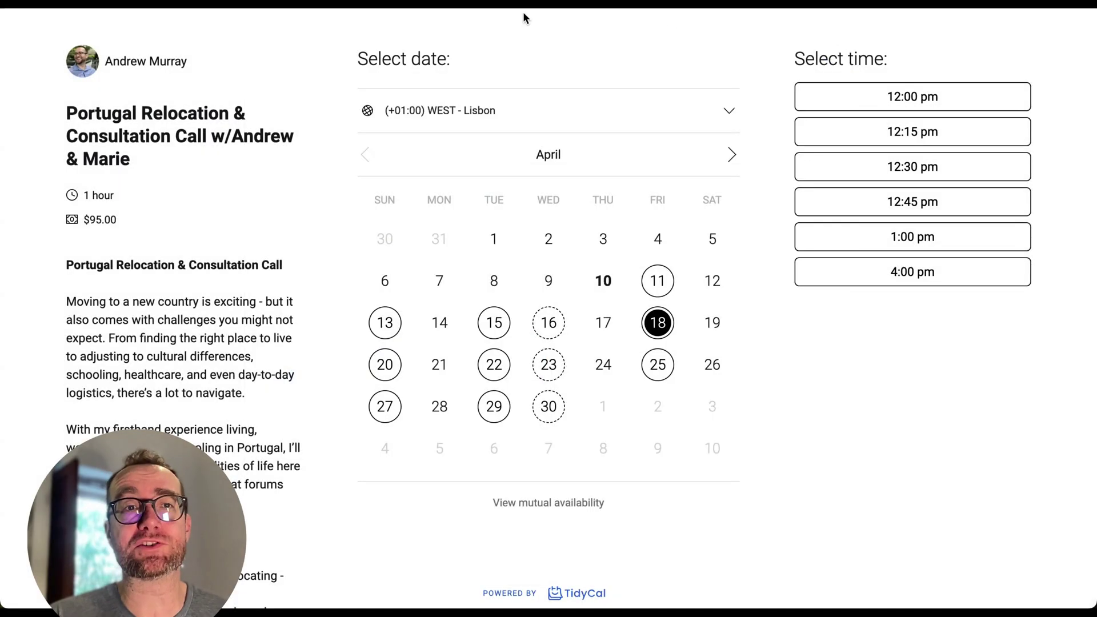
- Return to the TidyCal dashboard and start a new booking type
key("ctrl+t")
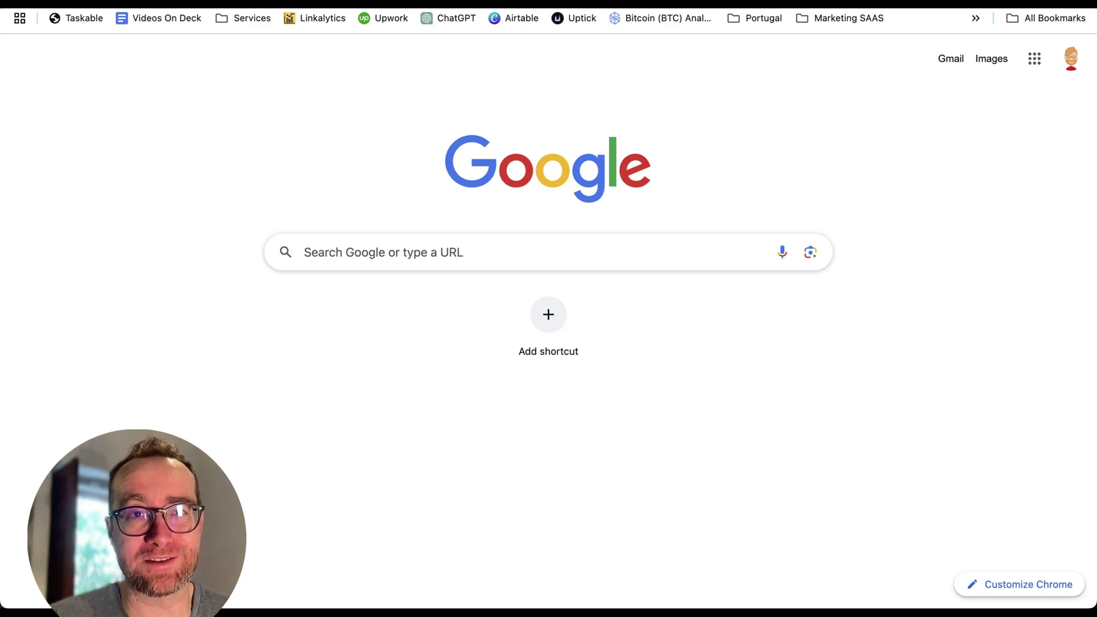
left_click(132, 5)
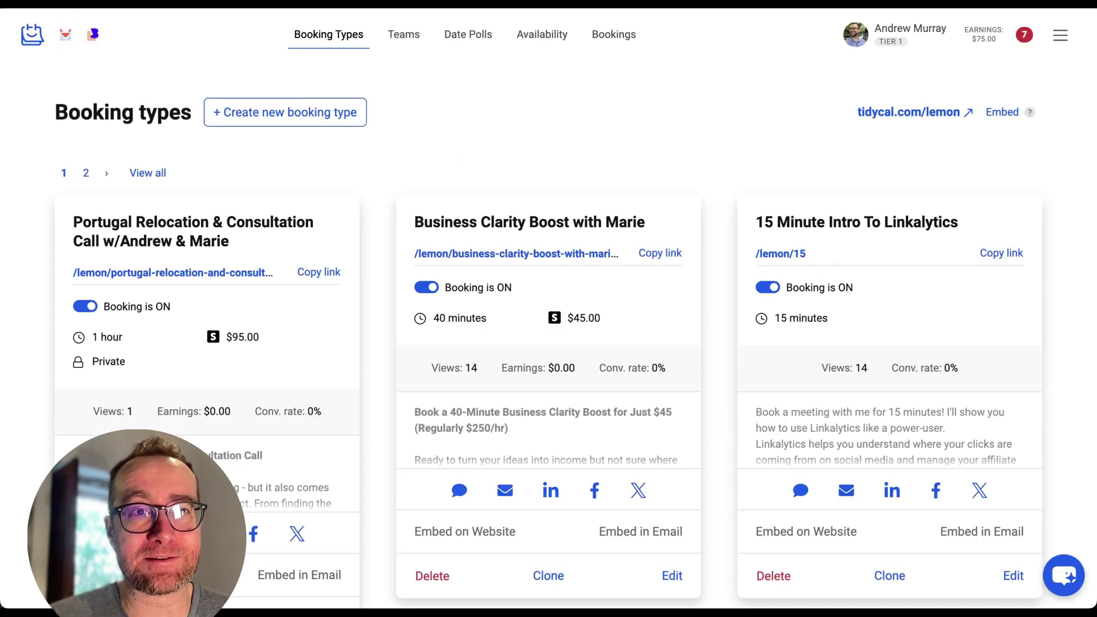
left_click(298, 115)
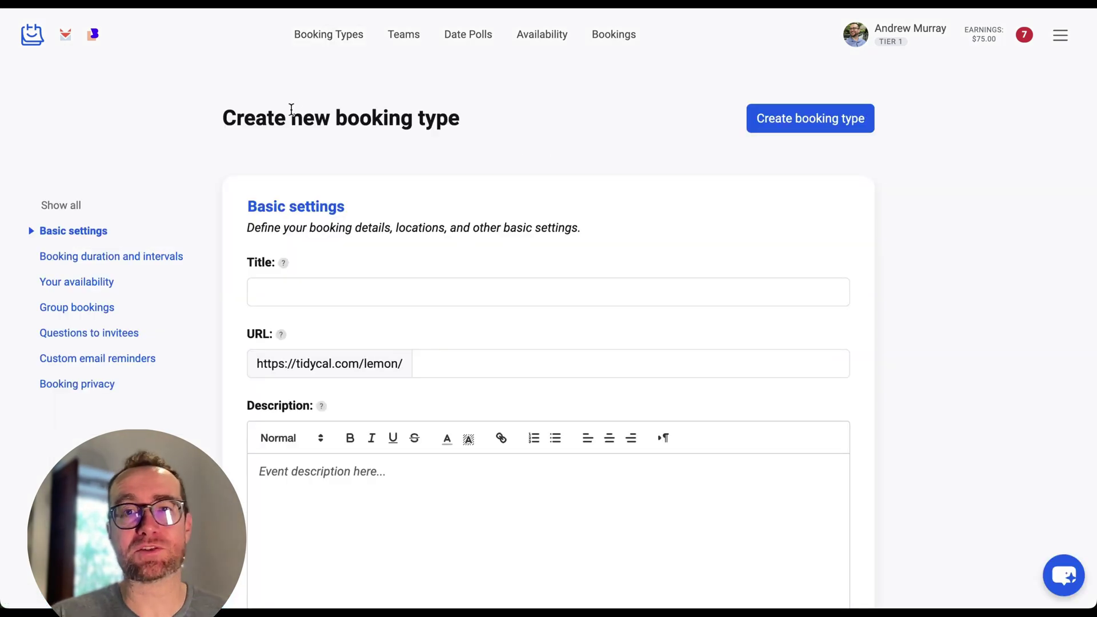
scroll(474, 188, "down", 1)
scroll(474, 188, "down", 2)
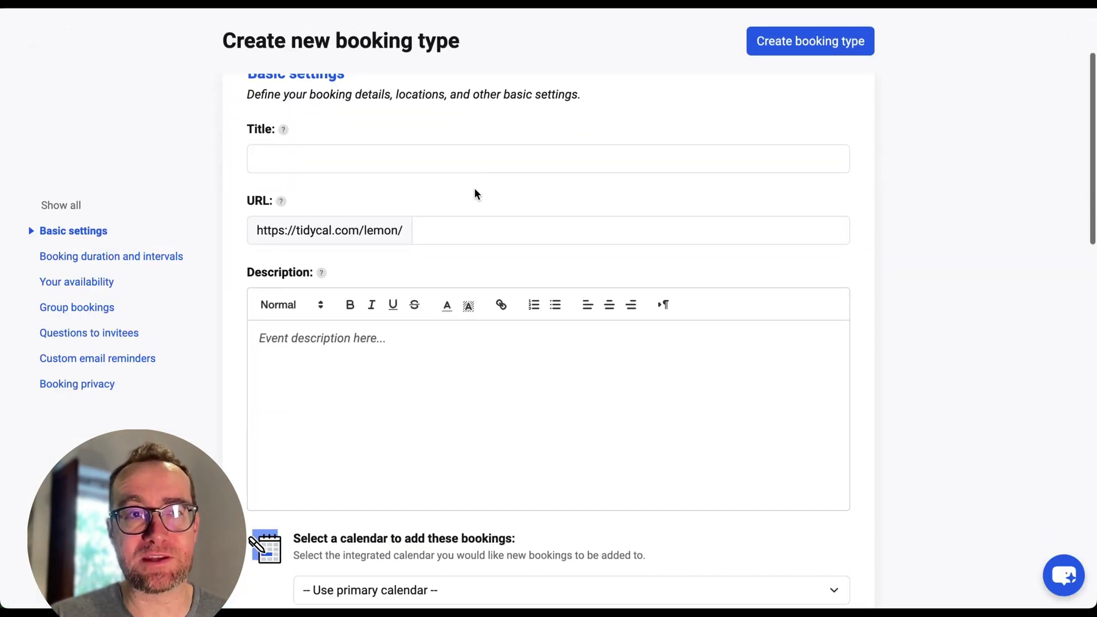
- Inspect the booking link and description text-size options, leaving them unchanged
left_click(426, 222)
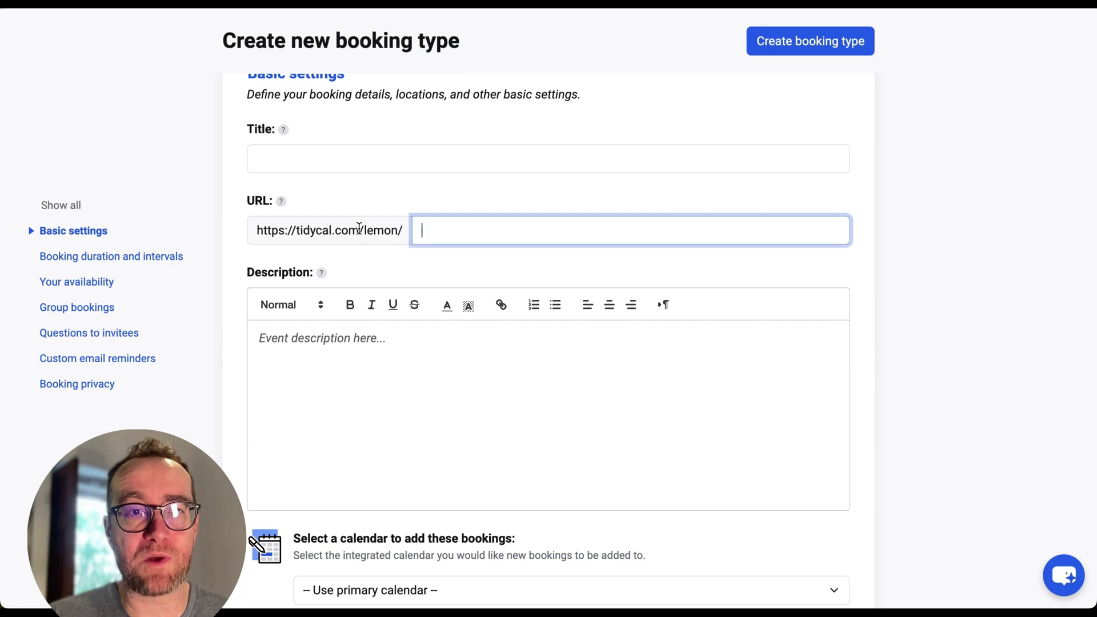
left_click_drag(364, 228, 398, 228)
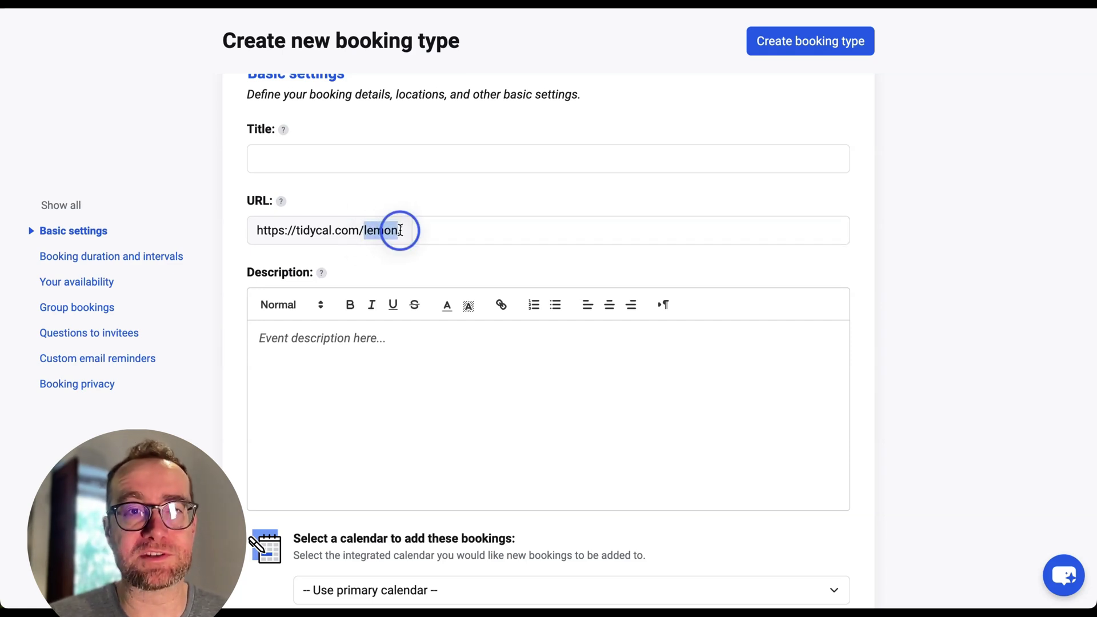
left_click(437, 234)
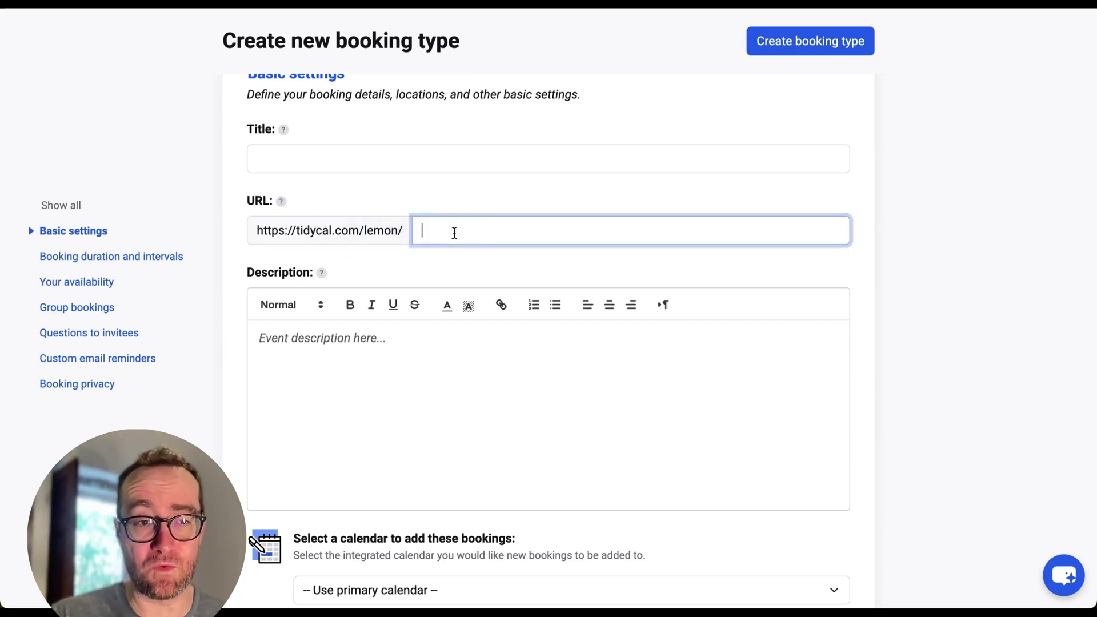
scroll(436, 320, "down", 3)
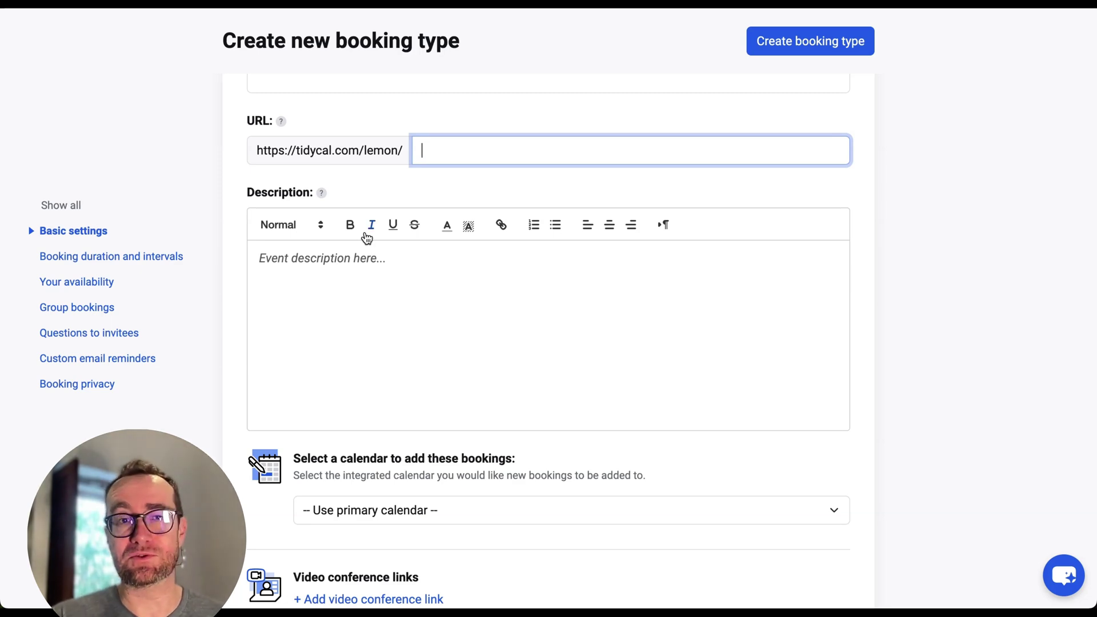
left_click(316, 225)
left_click(561, 196)
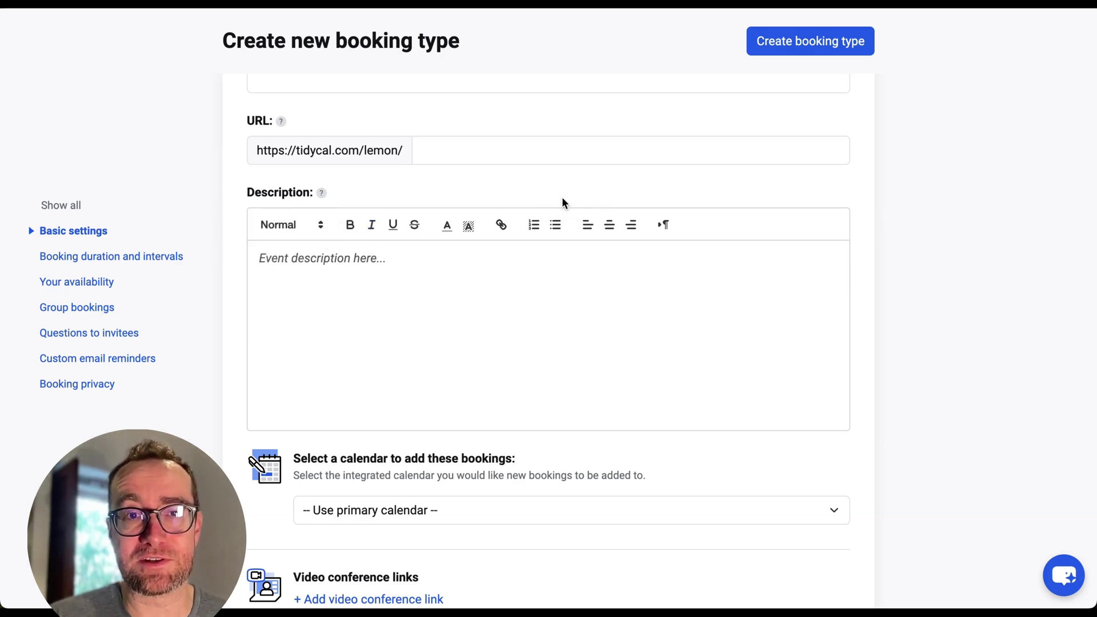
scroll(563, 202, "down", 1)
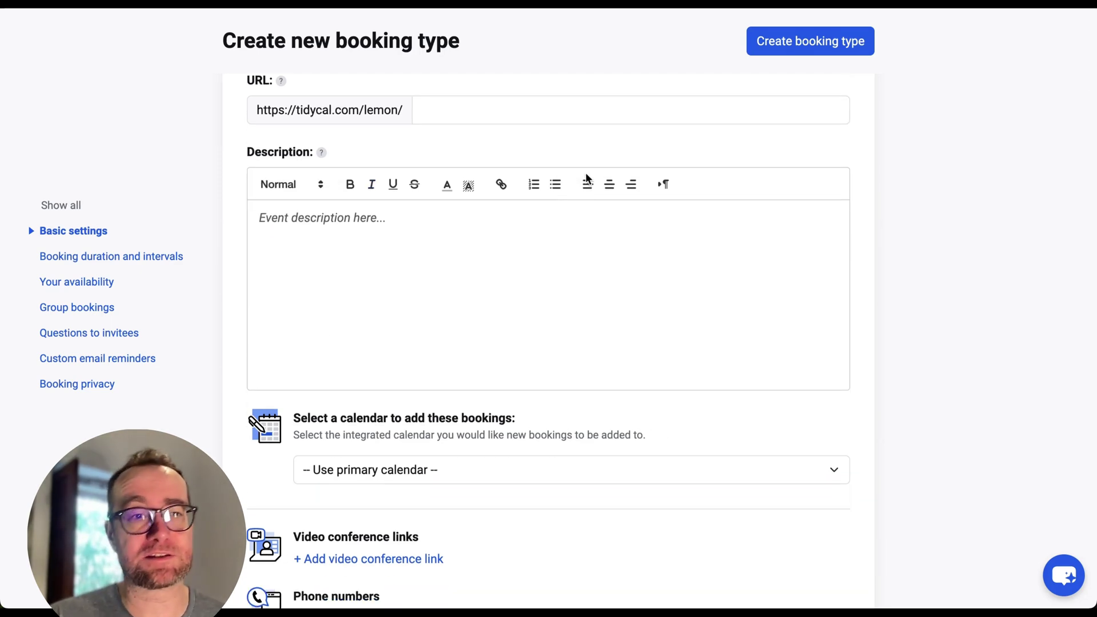
scroll(585, 173, "down", 2)
scroll(585, 173, "down", 1)
scroll(586, 173, "down", 2)
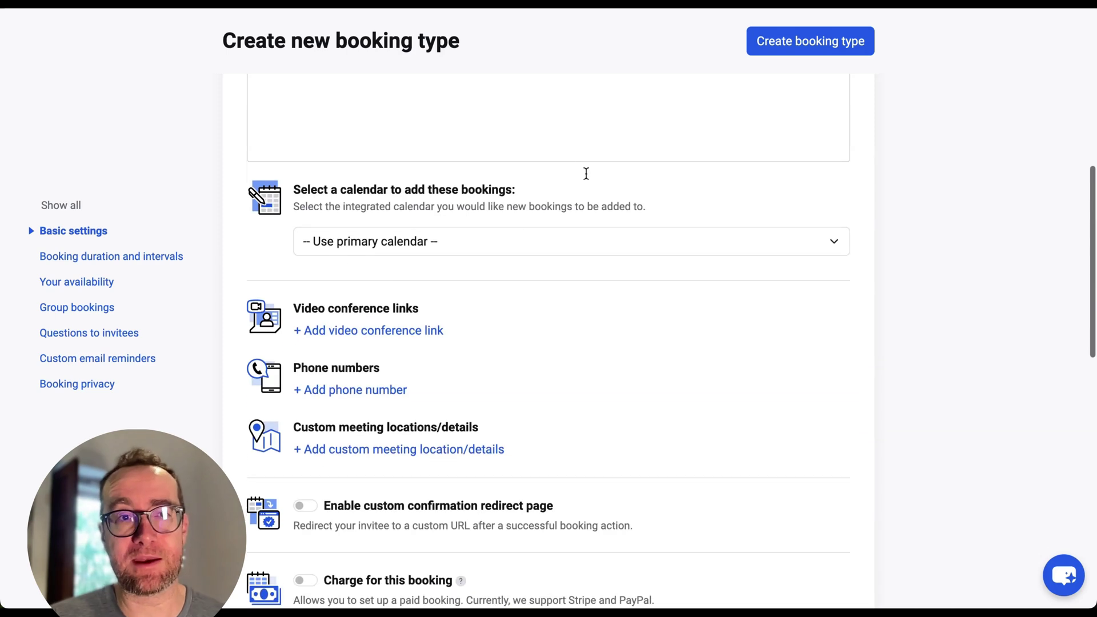
- Keep the primary calendar for new bookings and leave the confirmation redirect off
left_click(515, 241)
left_click(509, 209)
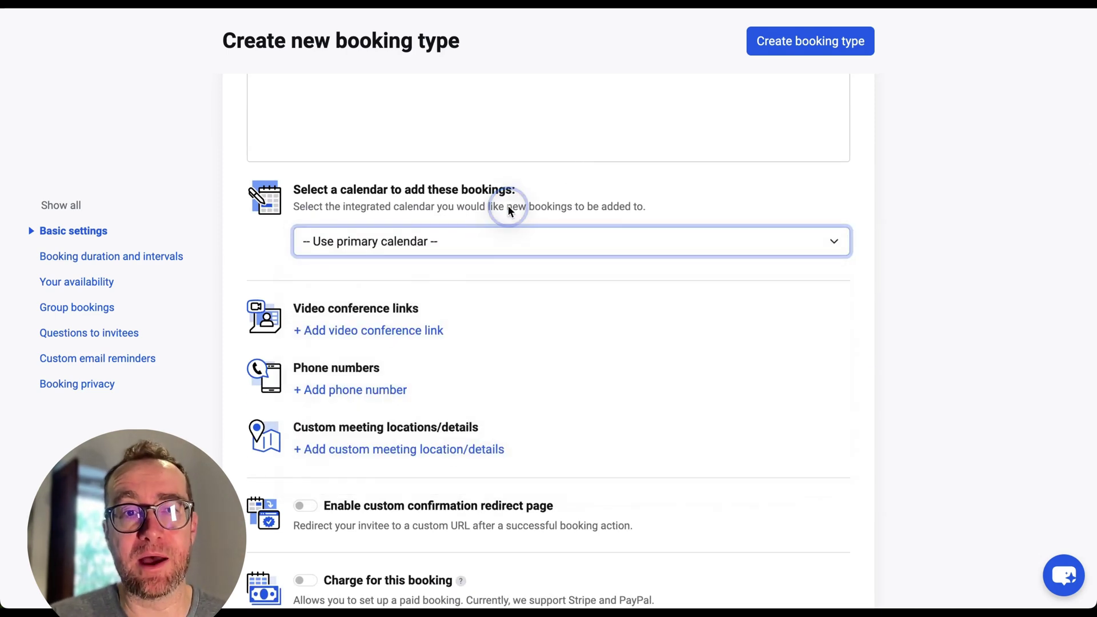
scroll(486, 300, "down", 3)
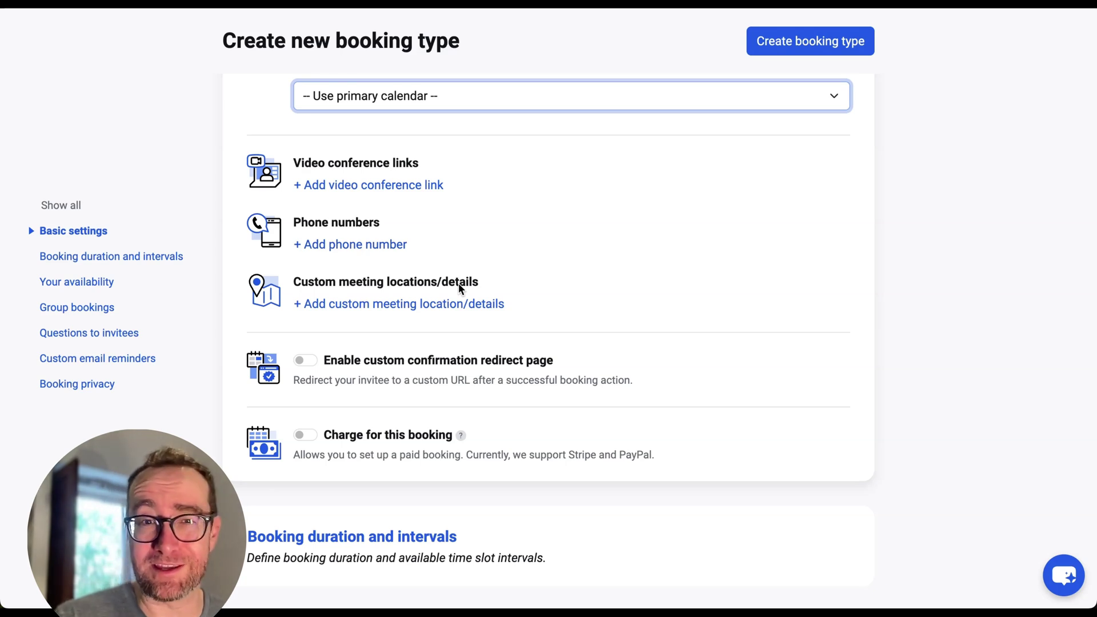
scroll(459, 283, "down", 2)
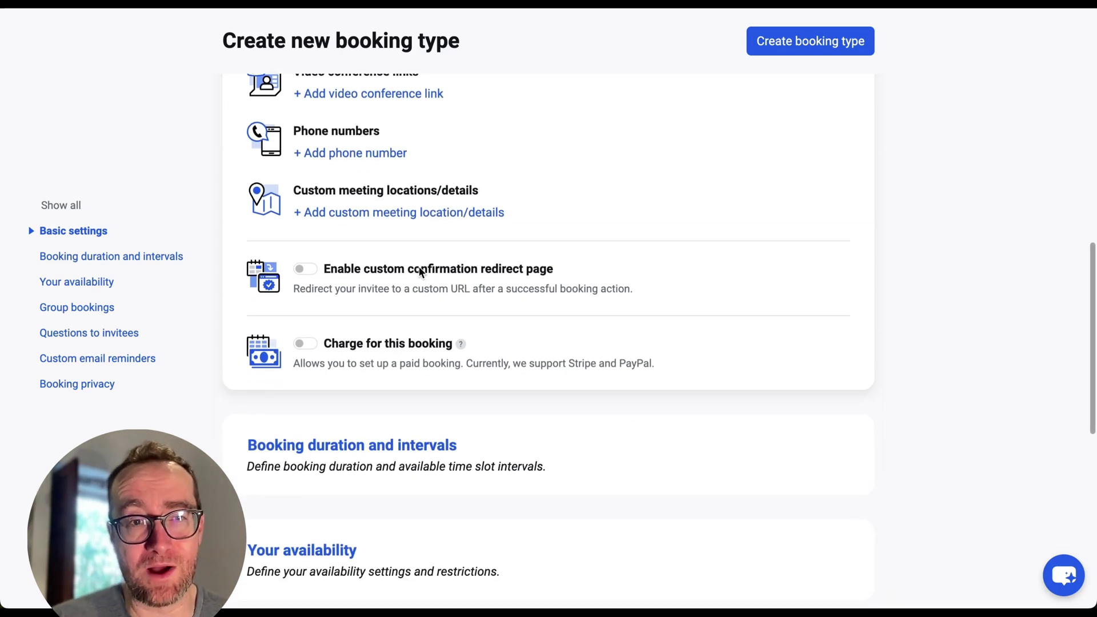
left_click(307, 272)
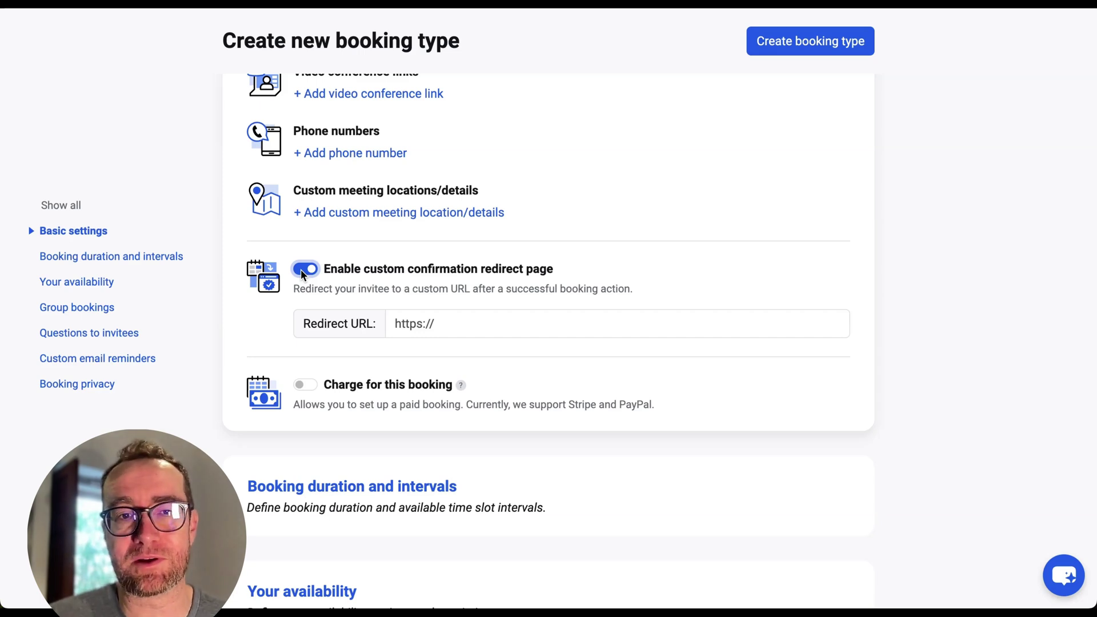
left_click(300, 269)
scroll(354, 291, "down", 2)
- Charge for this booking via PayPal and show the 15-minute duration settings
left_click(306, 210)
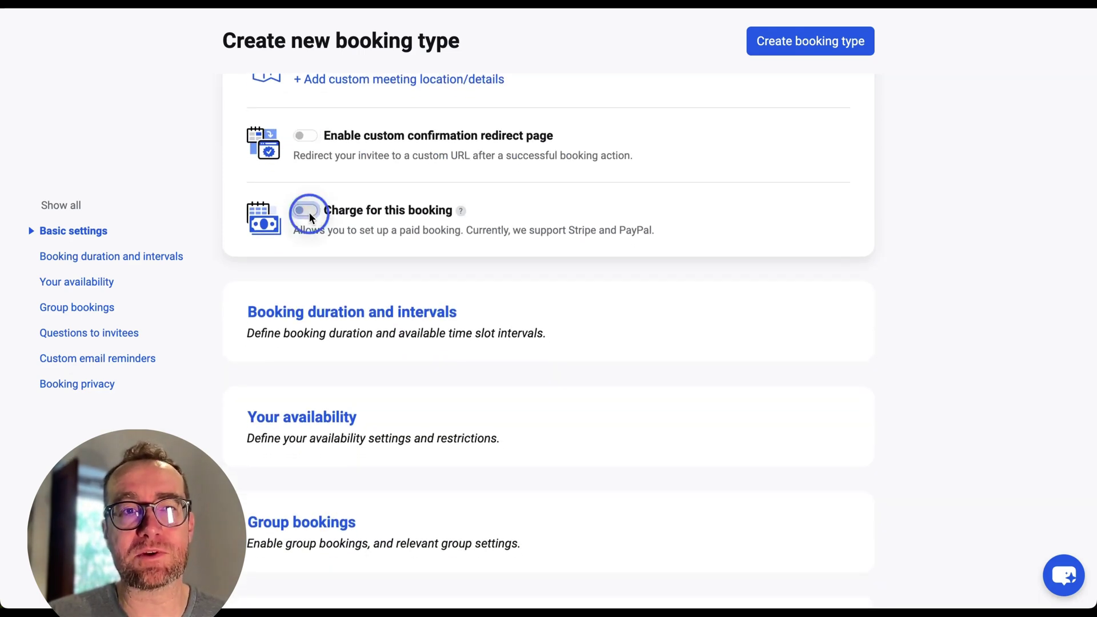
left_click(499, 267)
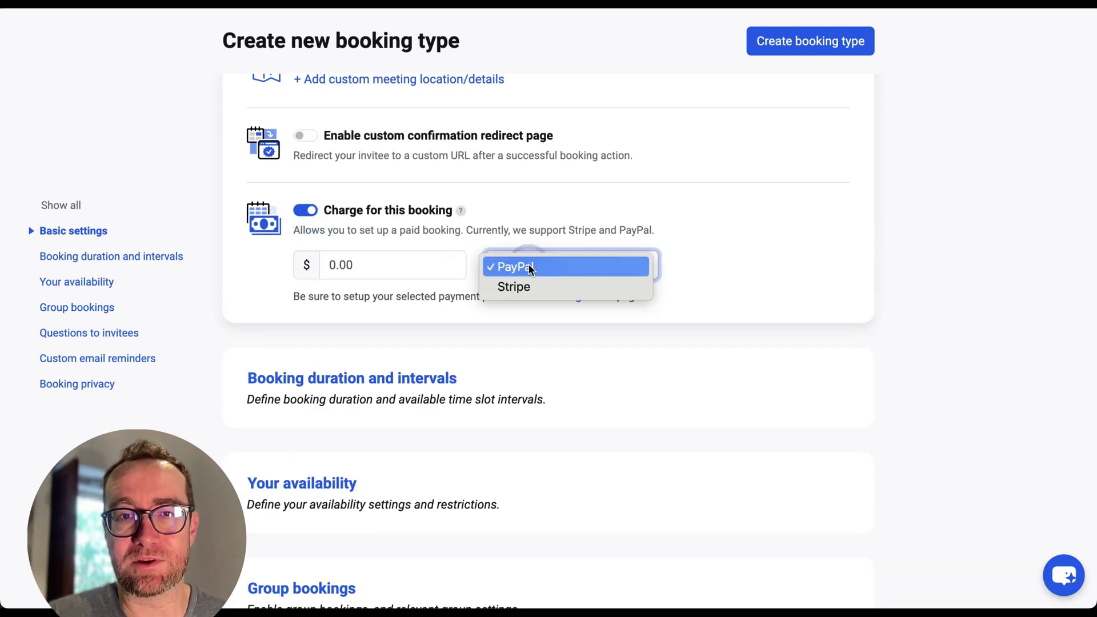
left_click(411, 233)
scroll(433, 320, "down", 1)
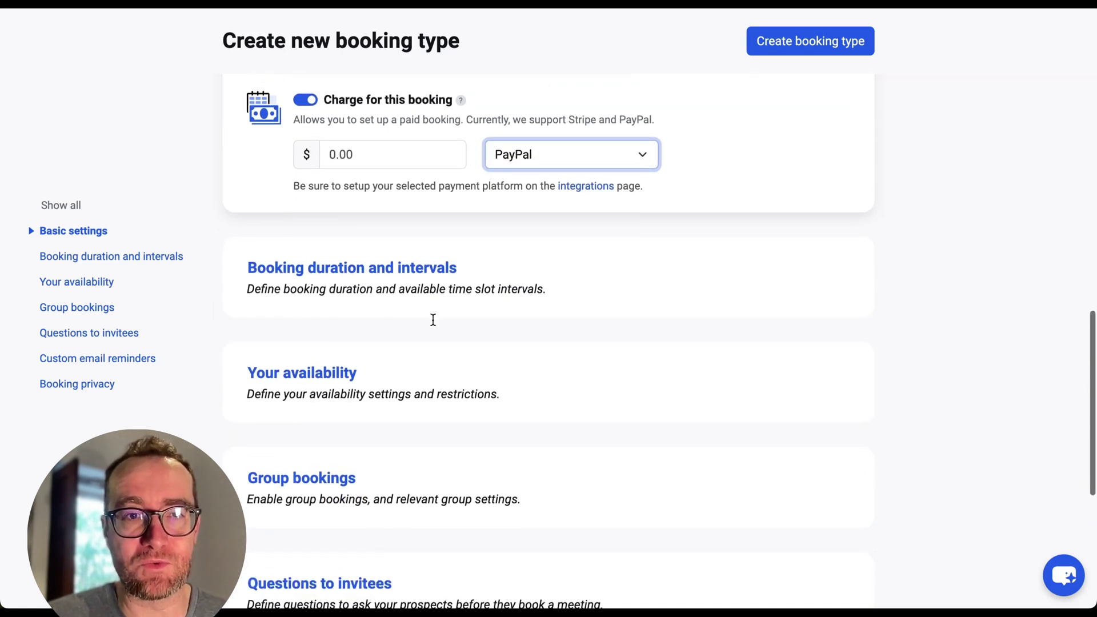
left_click(362, 260)
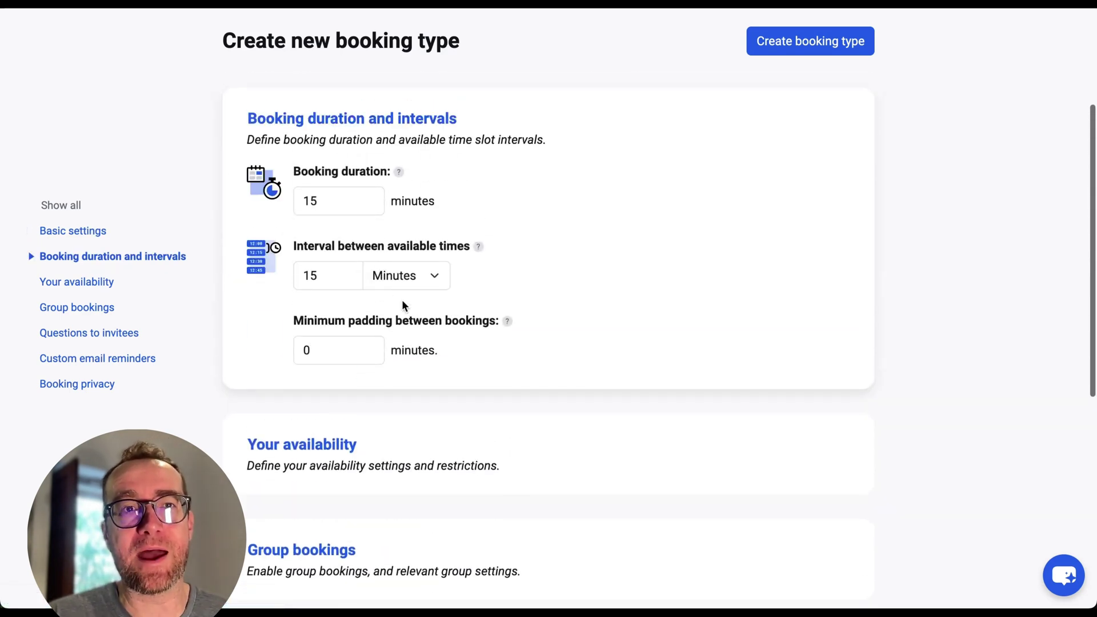
- Open the Your availability section, showing global availability with 60-day booking and 2-hour notice limits
scroll(510, 137, "down", 1)
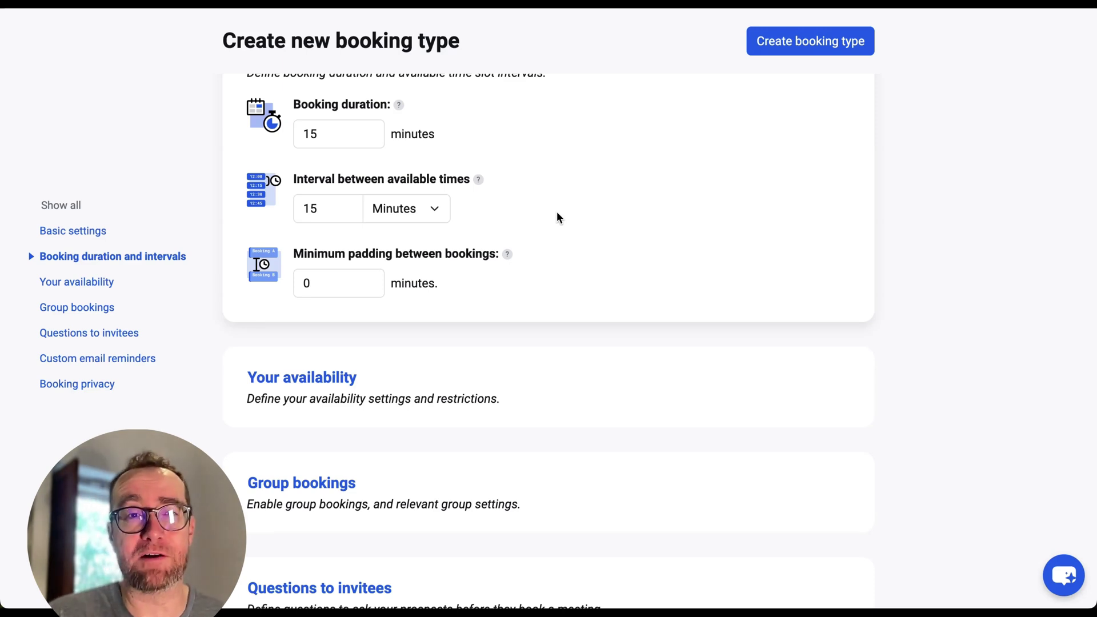
scroll(557, 214, "down", 2)
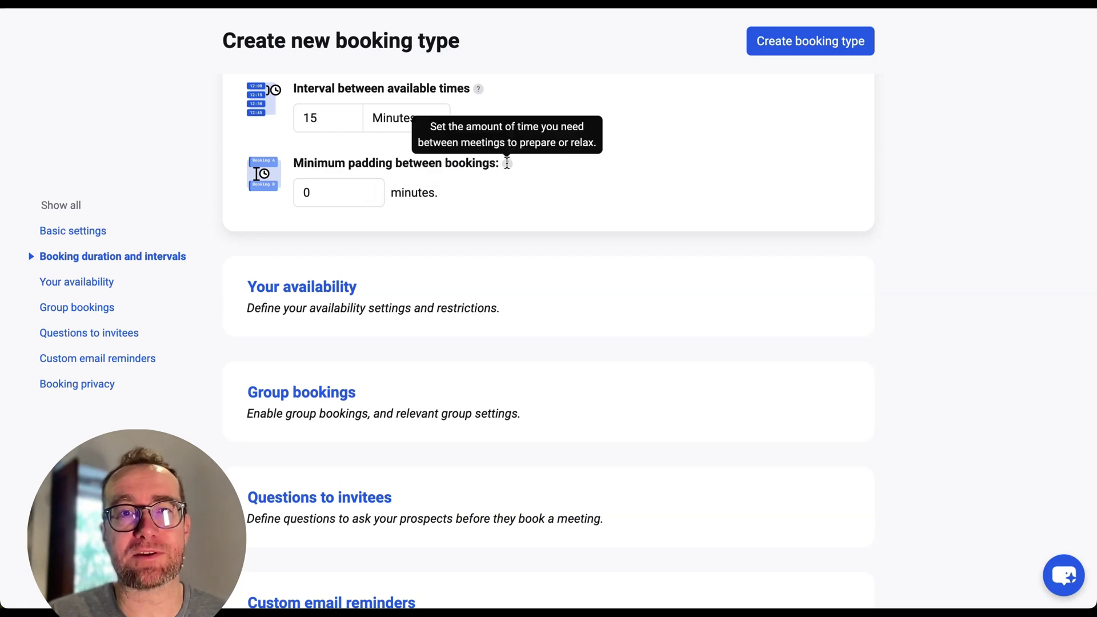
mouse_move(506, 254)
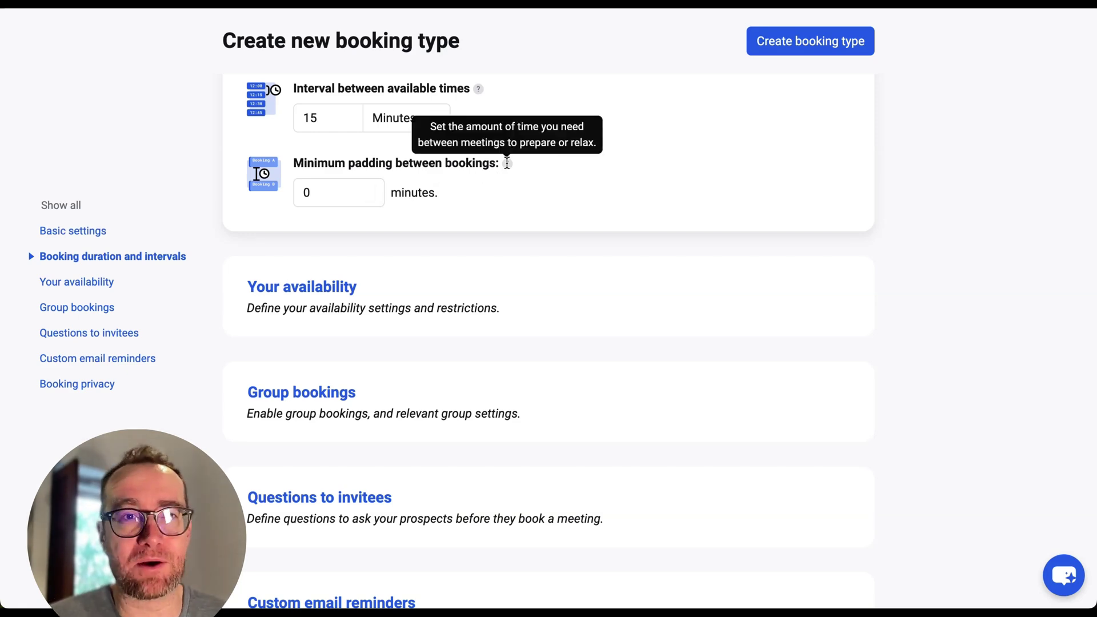
scroll(507, 163, "down", 3)
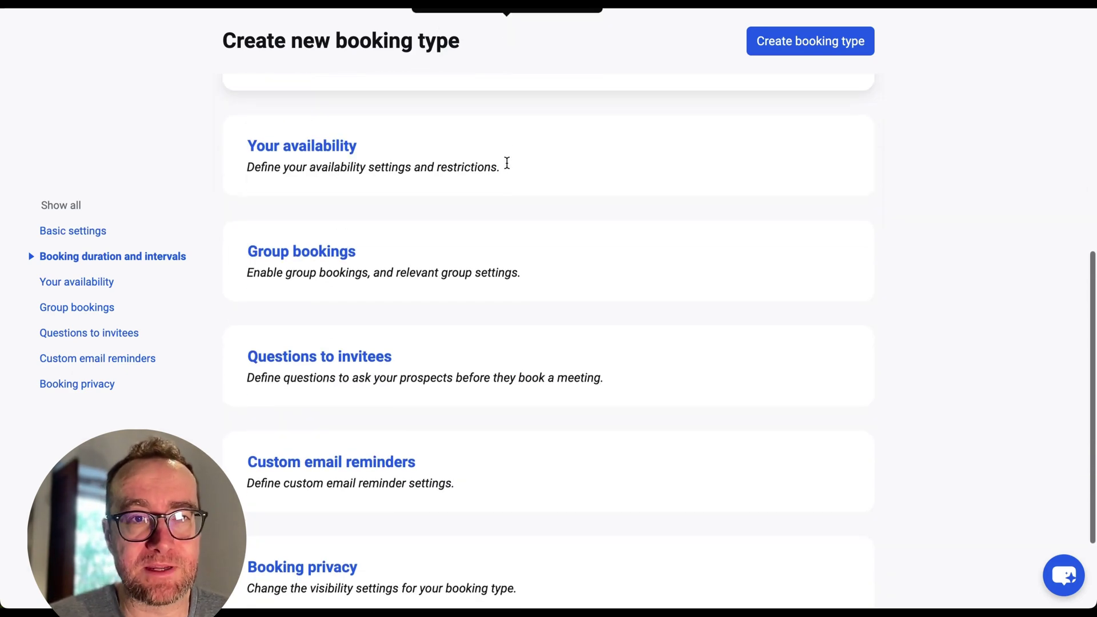
left_click(318, 148)
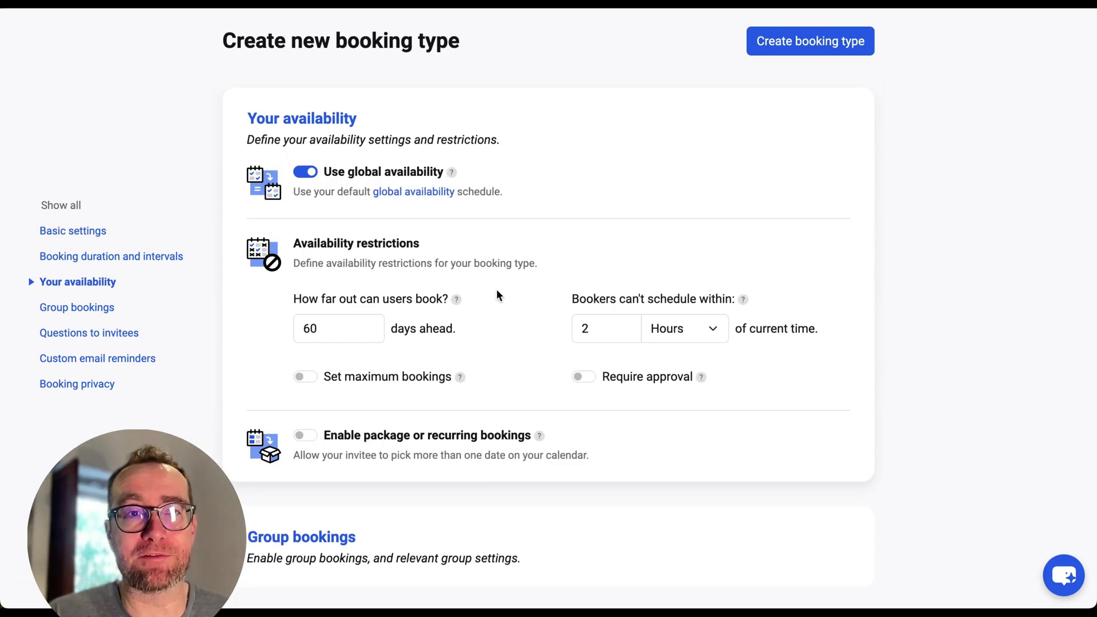
- Switch package or recurring bookings on, then back off
scroll(495, 295, "down", 1)
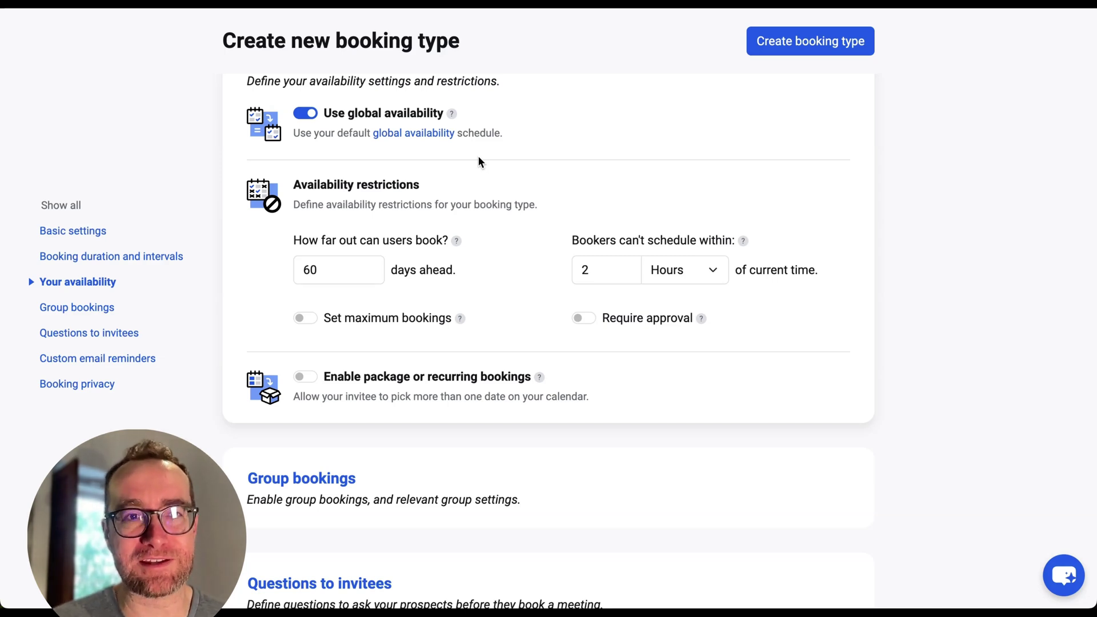
scroll(479, 162, "down", 2)
scroll(478, 161, "down", 1)
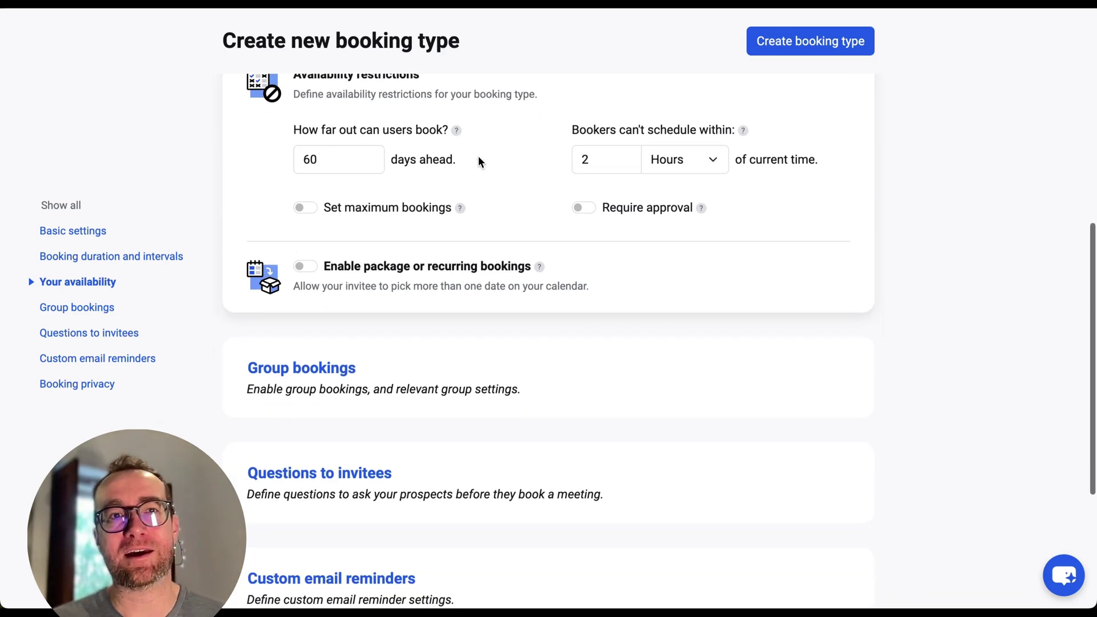
scroll(479, 162, "up", 1)
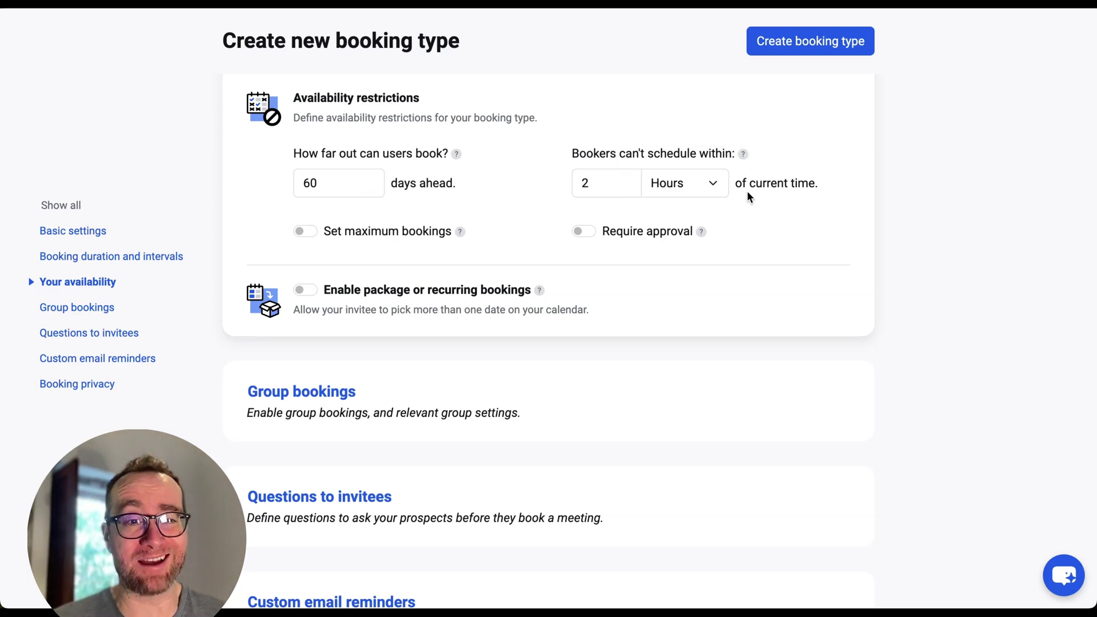
scroll(746, 190, "down", 2)
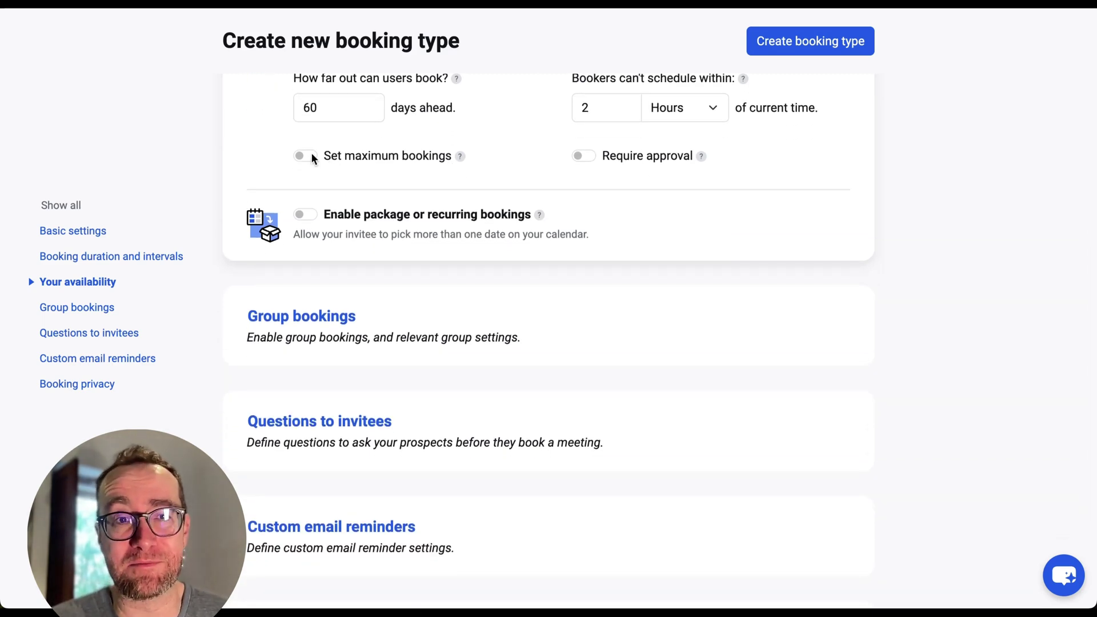
left_click(307, 212)
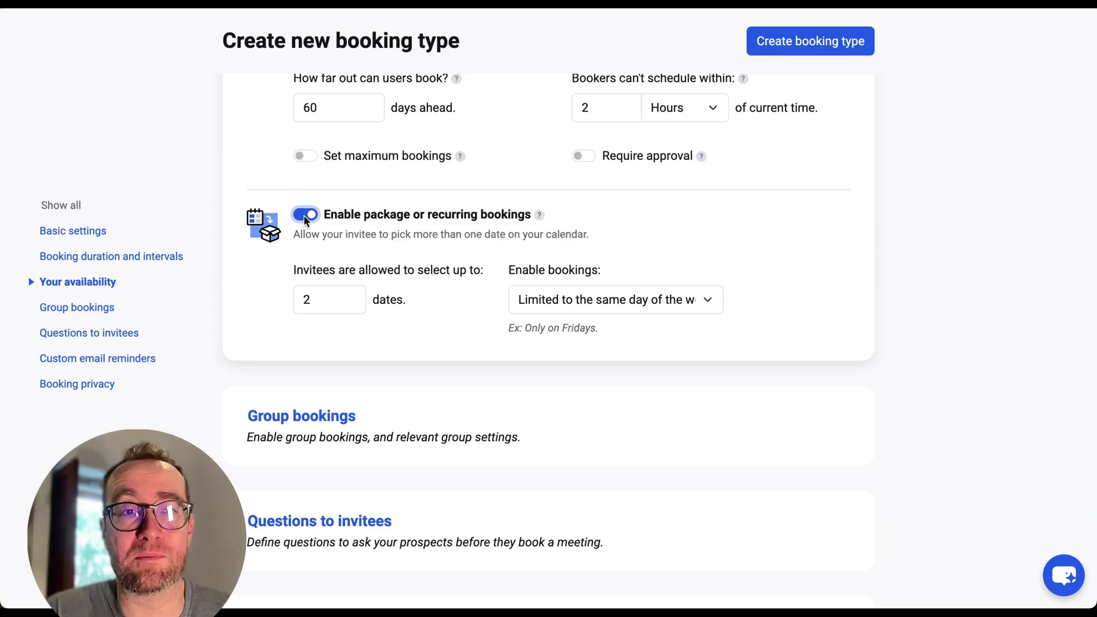
left_click(304, 215)
- Expand Group bookings, leaving group bookings and guest invites off
scroll(619, 272, "down", 1)
scroll(622, 278, "down", 1)
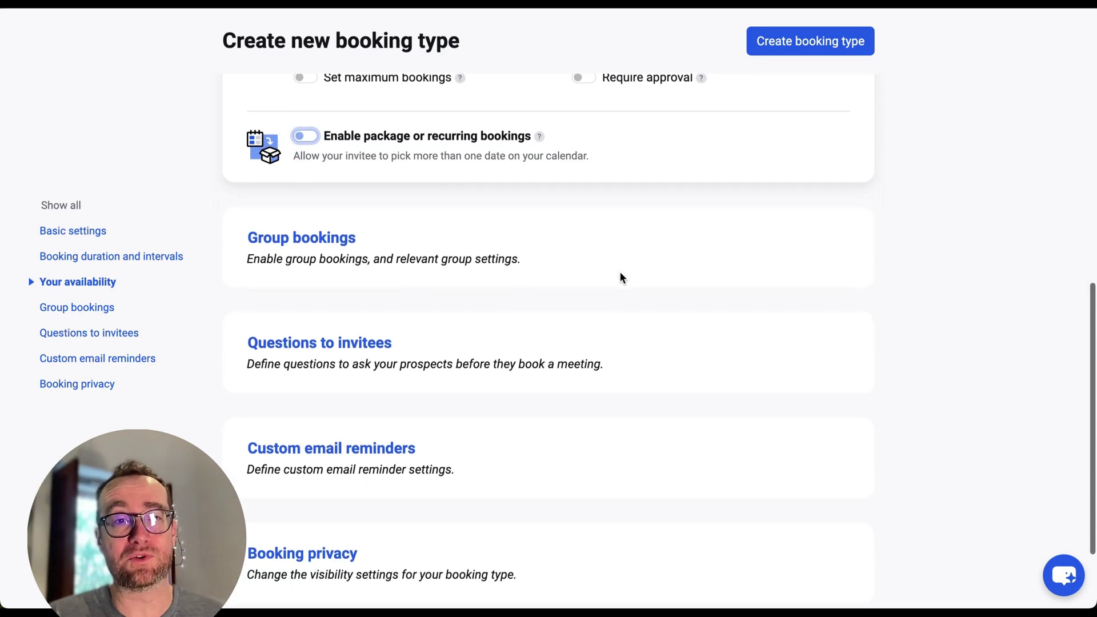
left_click(318, 243)
scroll(403, 271, "down", 1)
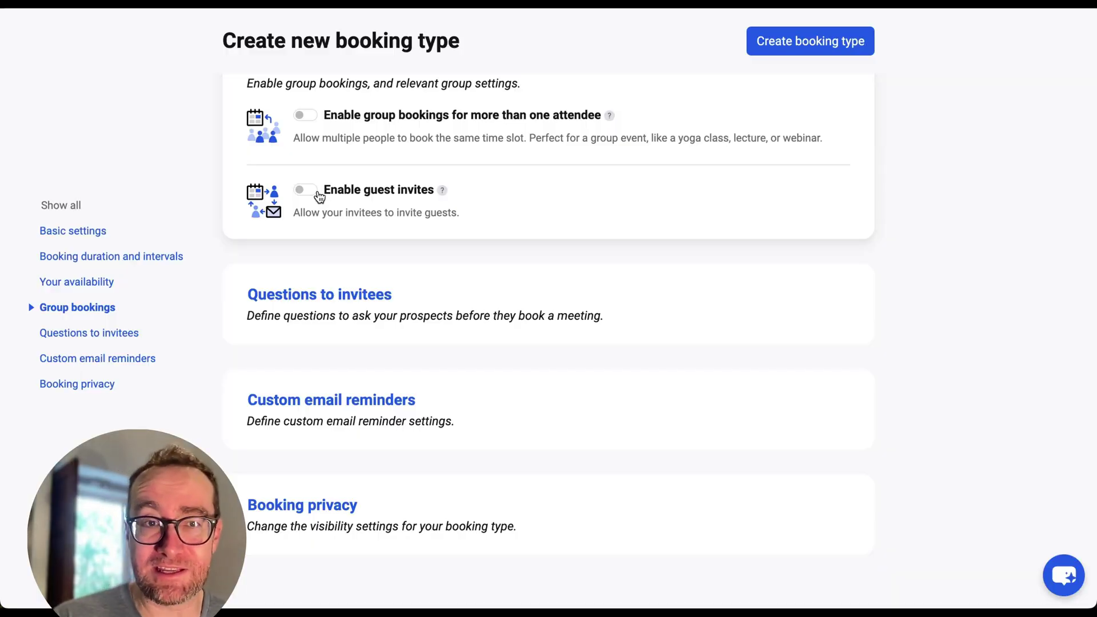
- Expand Questions to invitees and add a first blank question
scroll(420, 165, "up", 1)
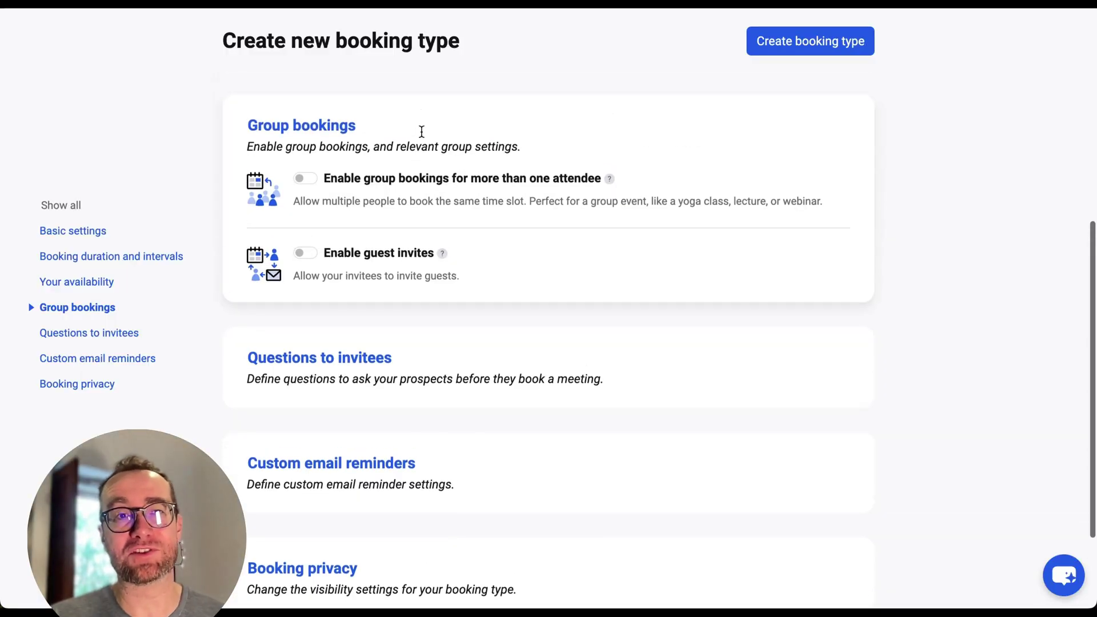
scroll(440, 208, "down", 2)
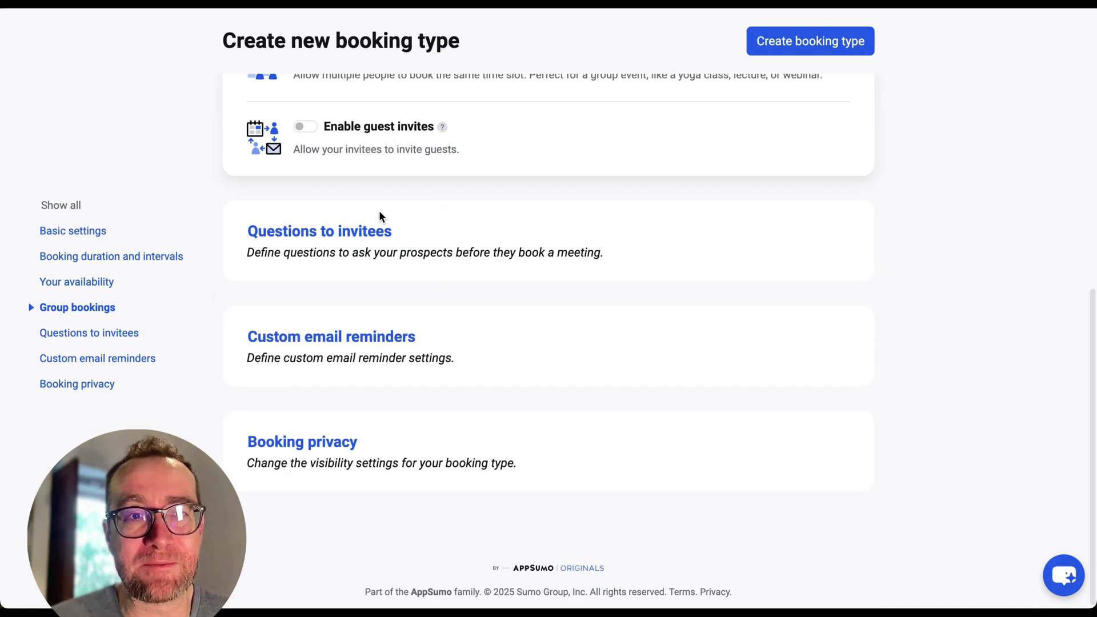
left_click(355, 230)
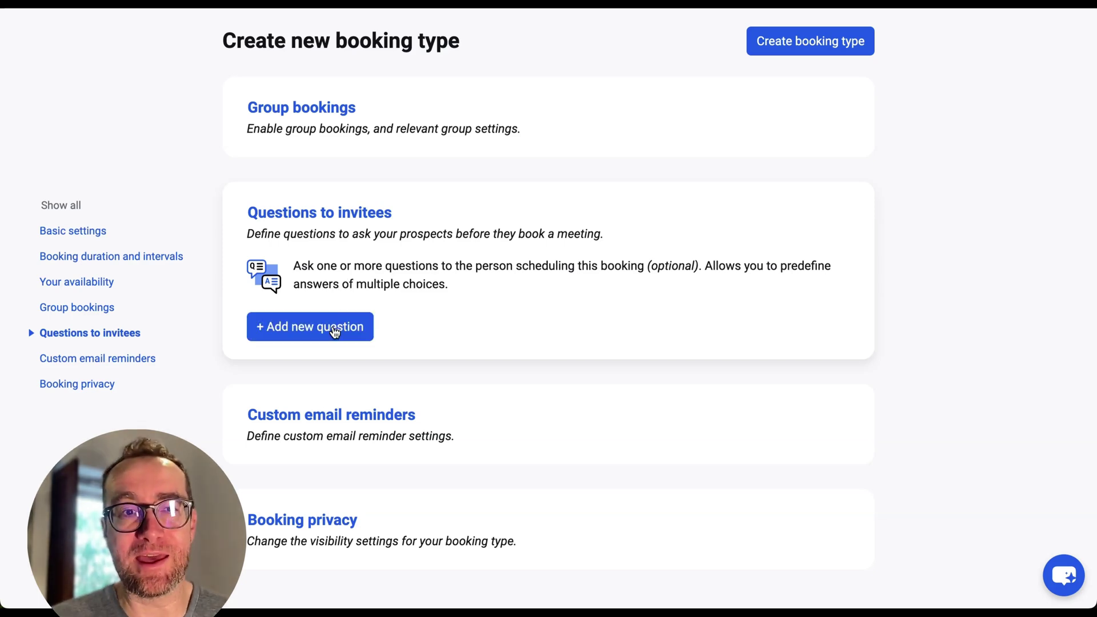
left_click(333, 327)
- Leave the invitee question's answer type on Short text and expand Custom email reminders
scroll(399, 321, "down", 2)
scroll(399, 321, "down", 2)
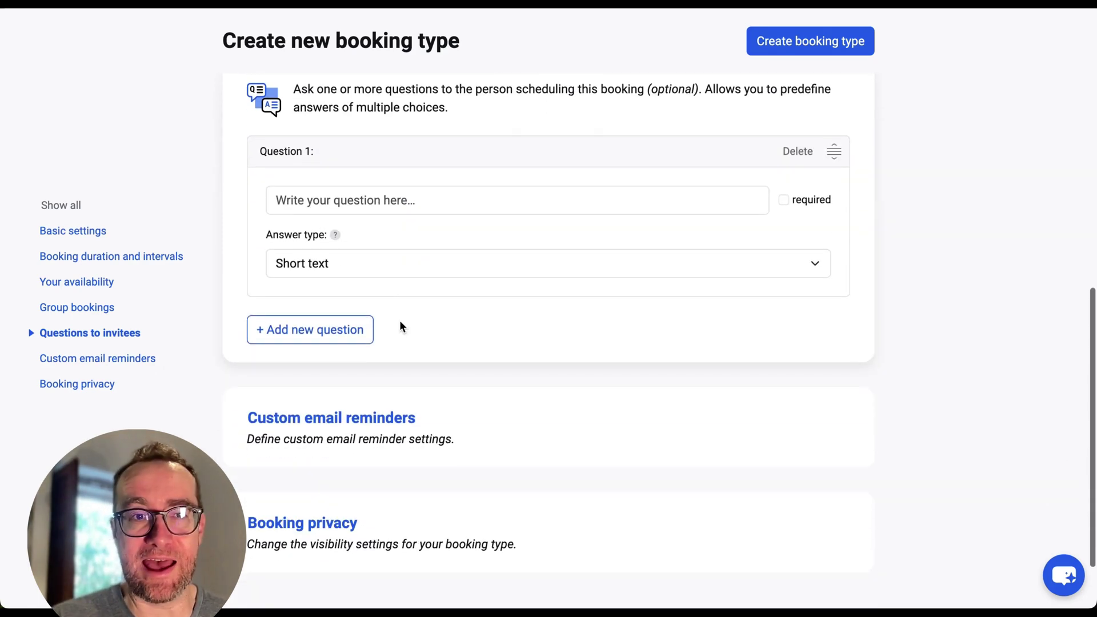
left_click(364, 272)
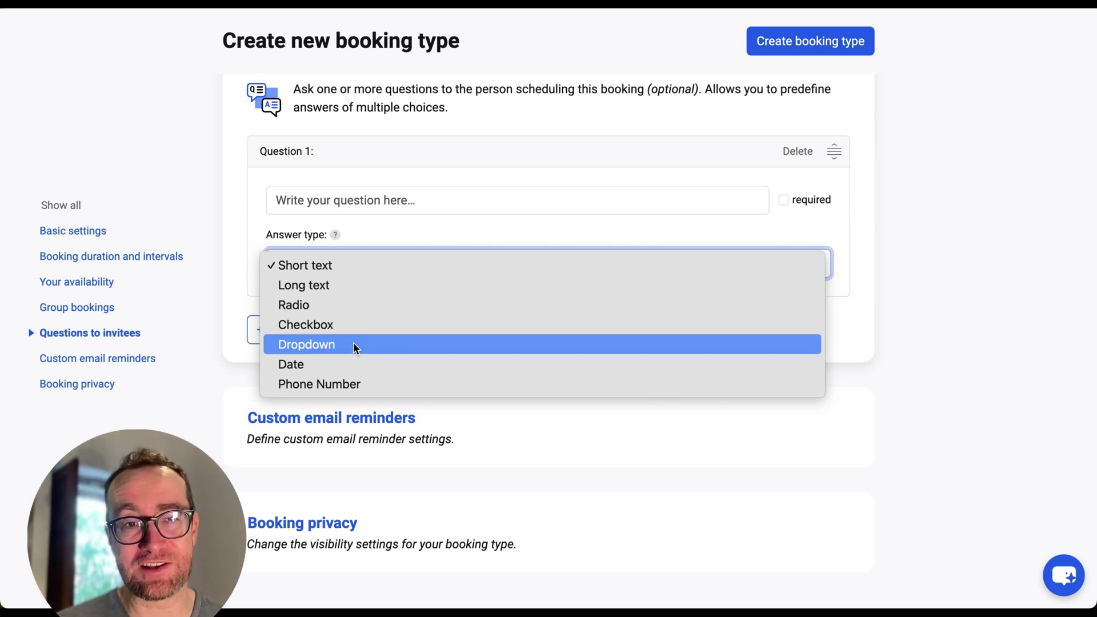
left_click(472, 421)
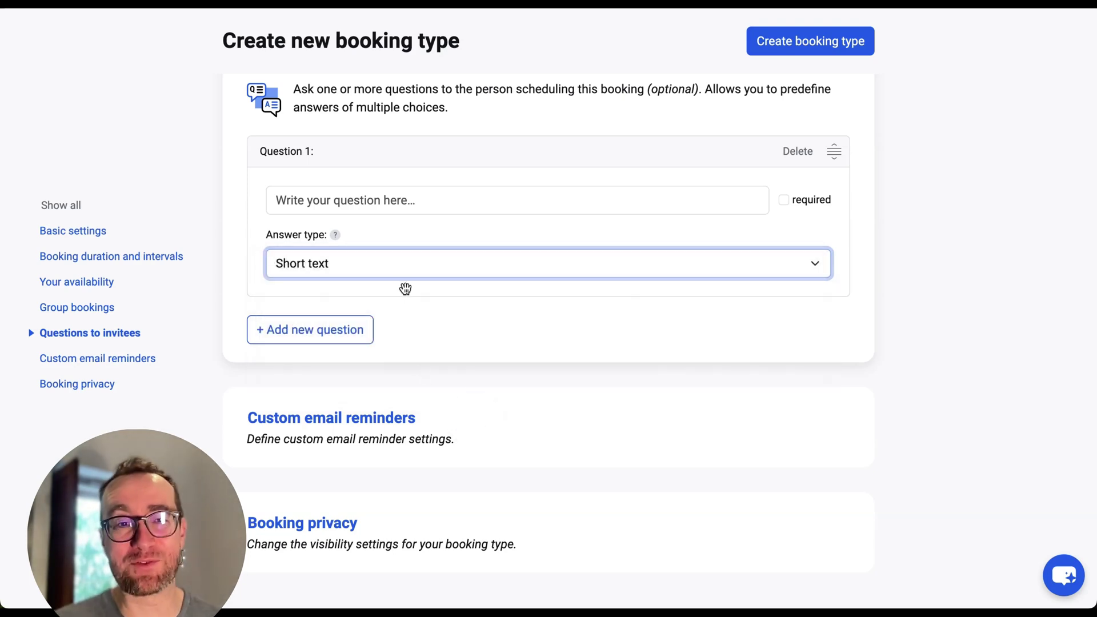
scroll(405, 288, "down", 2)
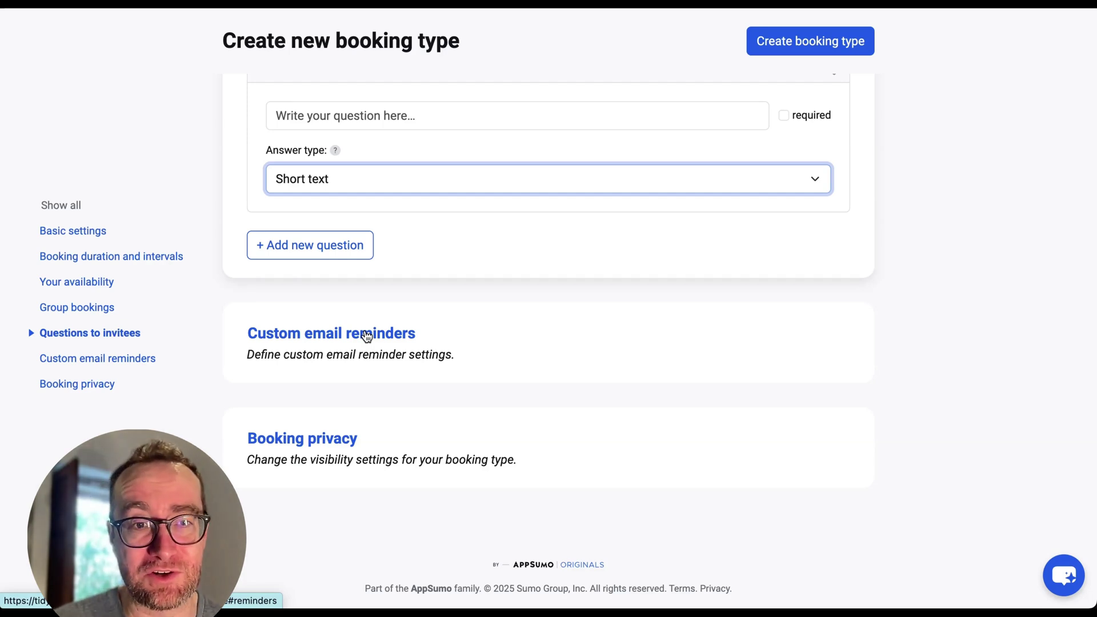
left_click(366, 335)
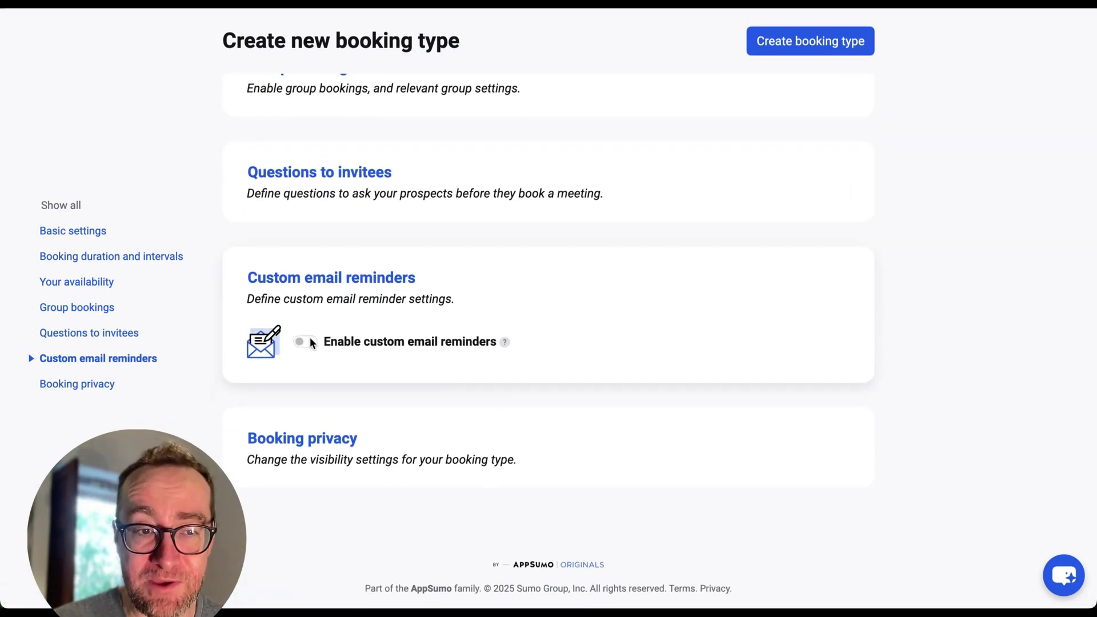
- Enable custom email reminders with 1-hour and 24-hour emails, then view Booking privacy
left_click(306, 342)
mouse_move(505, 342)
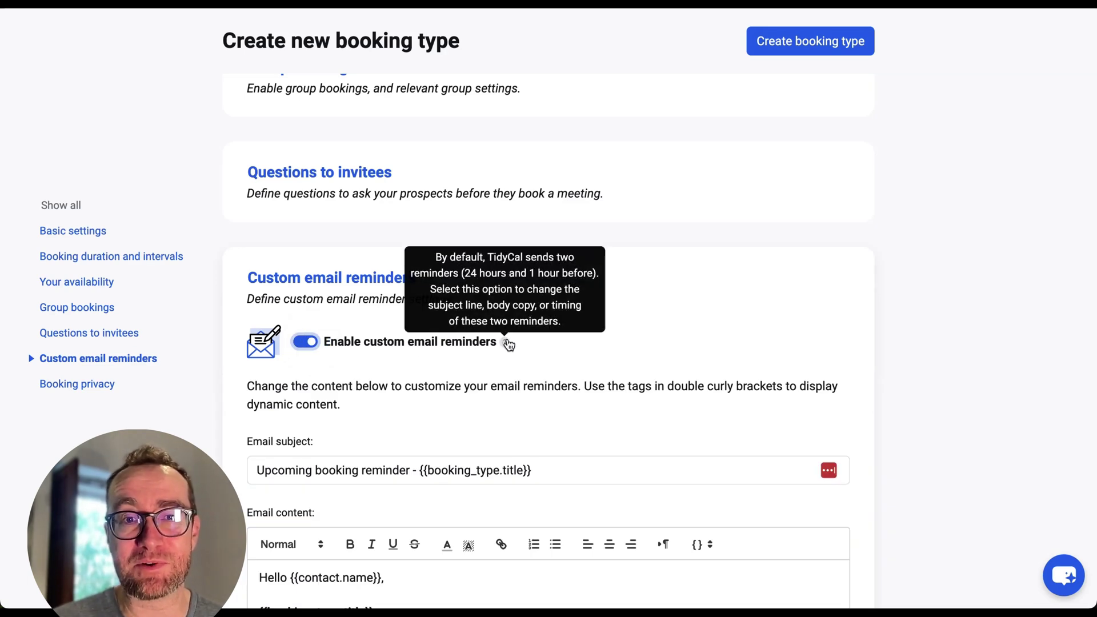
scroll(508, 344, "down", 1)
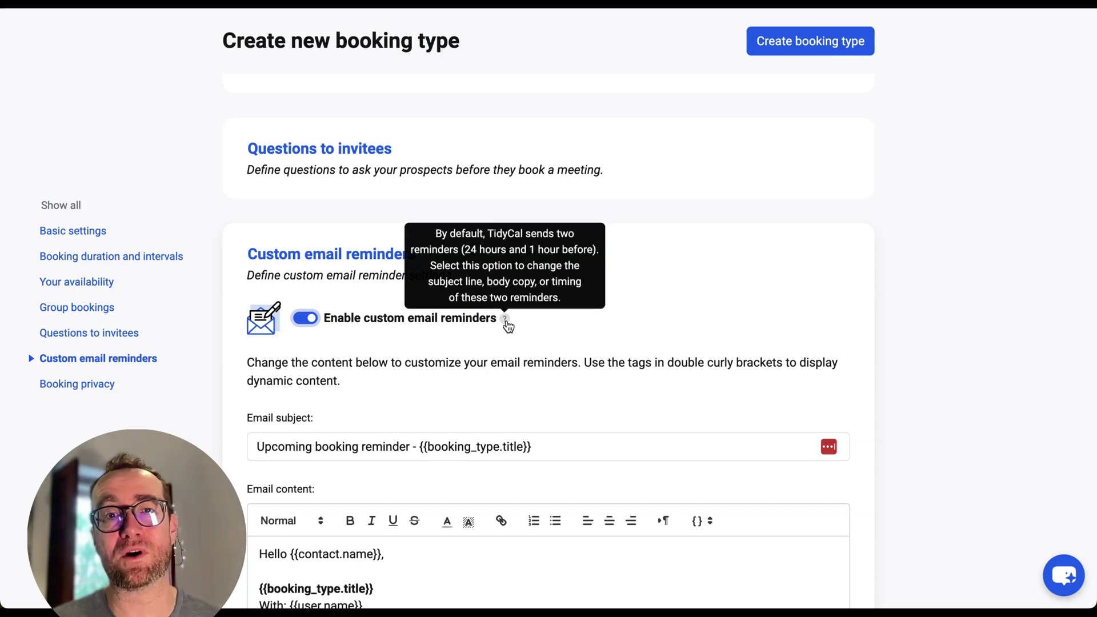
scroll(507, 323, "down", 3)
scroll(508, 326, "down", 2)
scroll(508, 327, "down", 2)
scroll(508, 326, "down", 2)
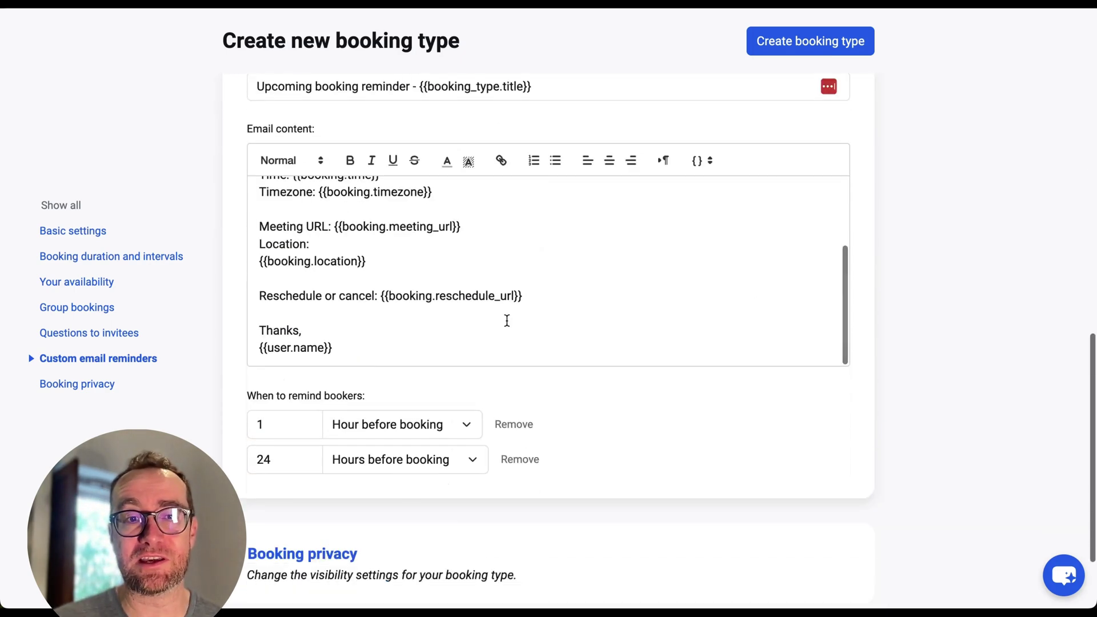
scroll(508, 326, "down", 2)
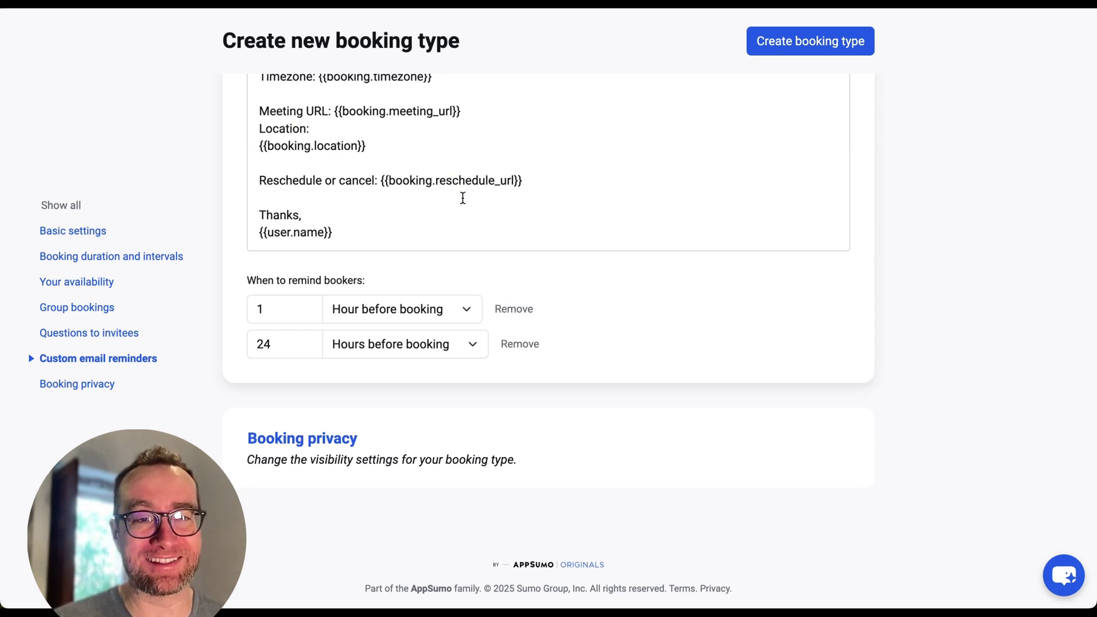
scroll(485, 218, "up", 2)
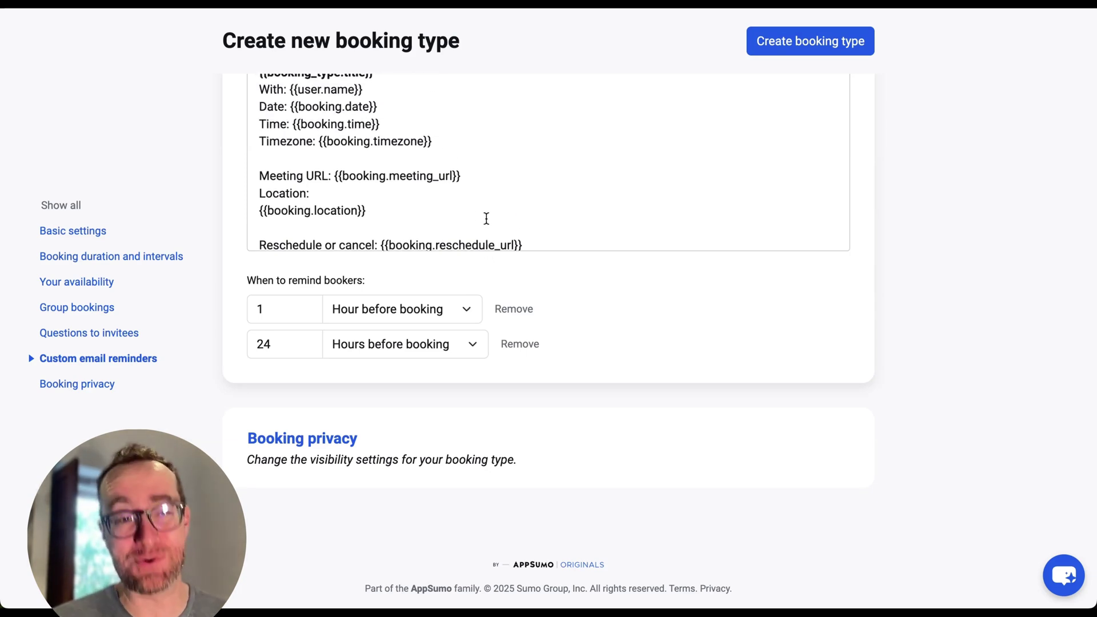
scroll(485, 218, "down", 2)
left_click(336, 439)
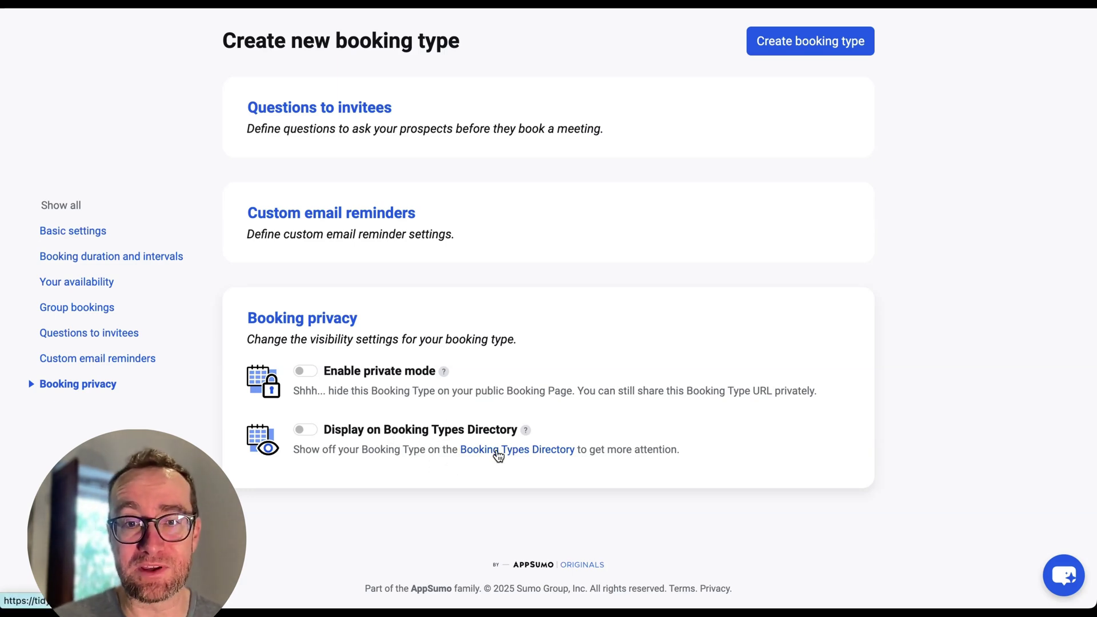
- Bring up the context menu for the Booking Types Directory link
right_click(498, 456)
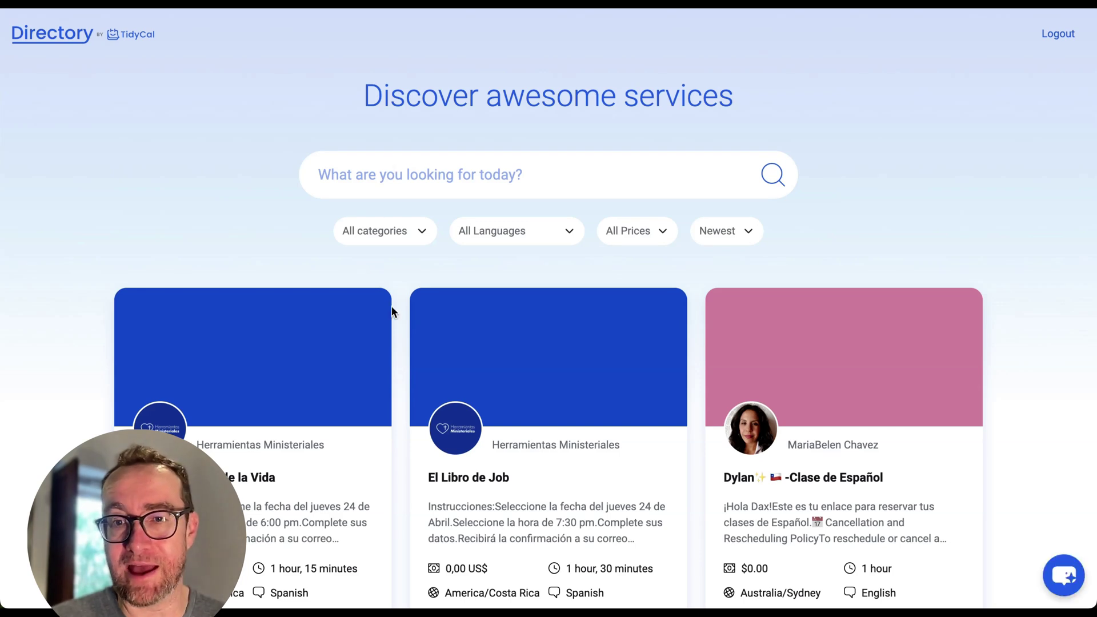
- Check the Directory's category choices, then search for Spanish classes and browse results
scroll(392, 307, "down", 2)
scroll(392, 303, "up", 2)
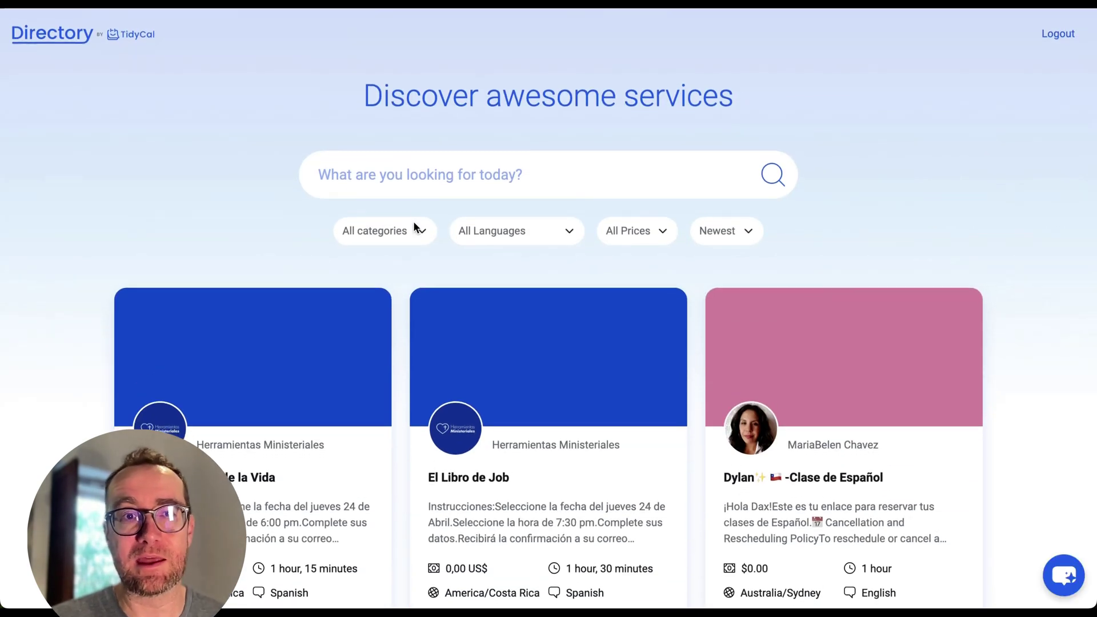
left_click(414, 226)
left_click(475, 173)
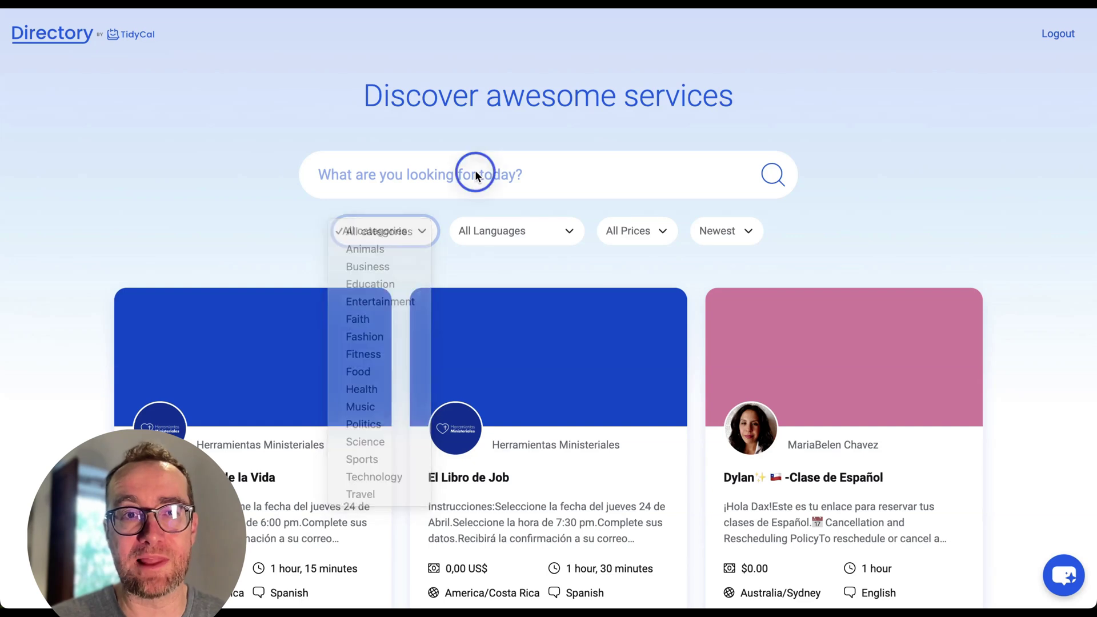
left_click(460, 175)
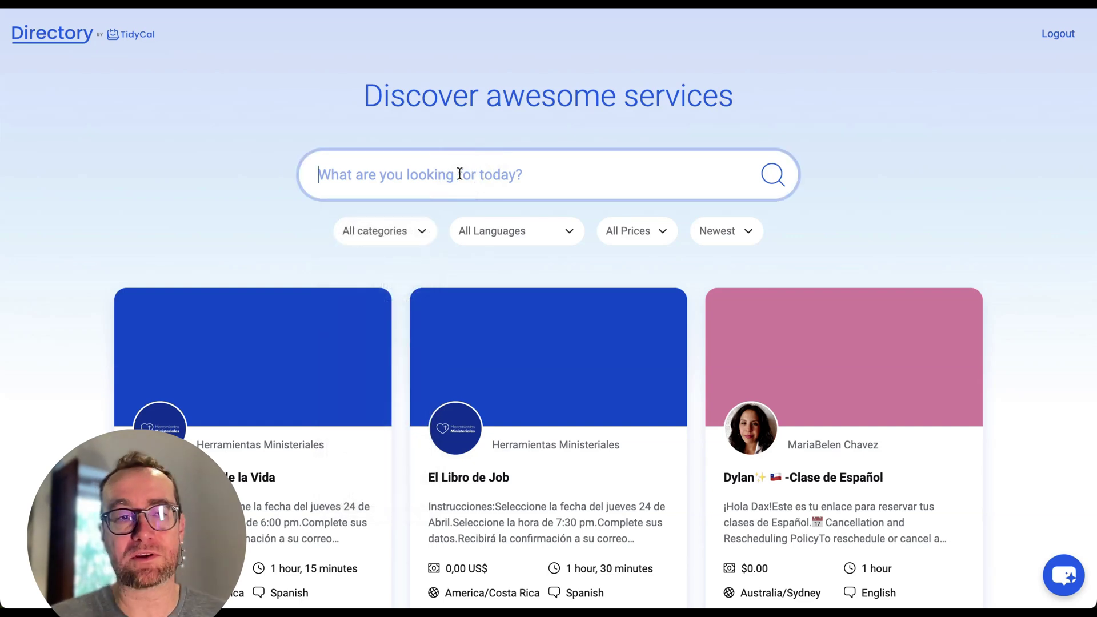
type("spai")
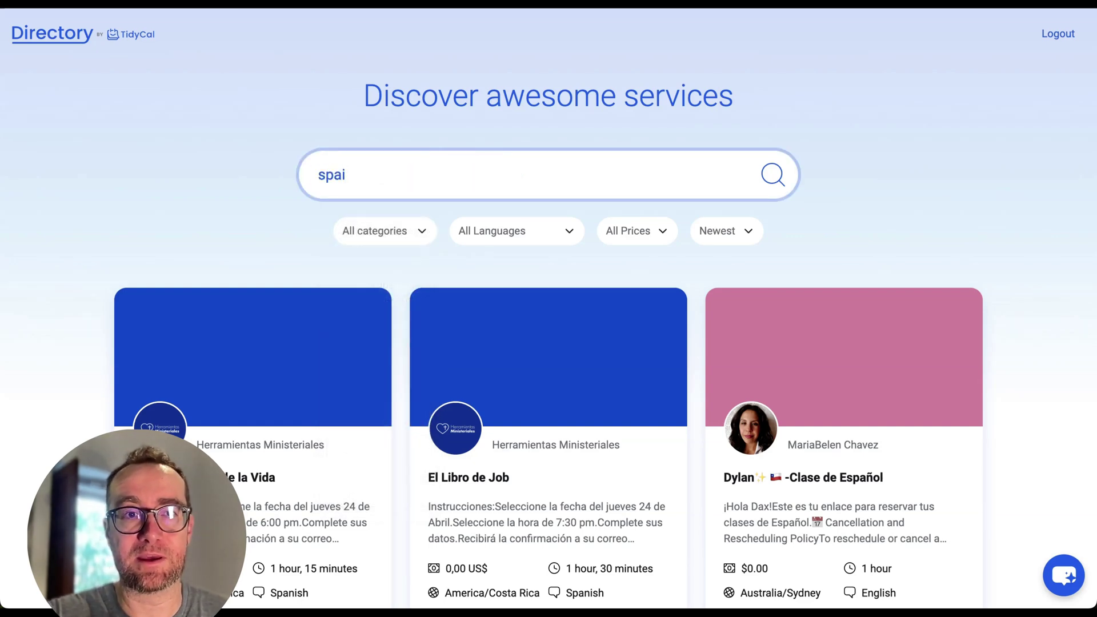
key("BackSpace")
type("nish class")
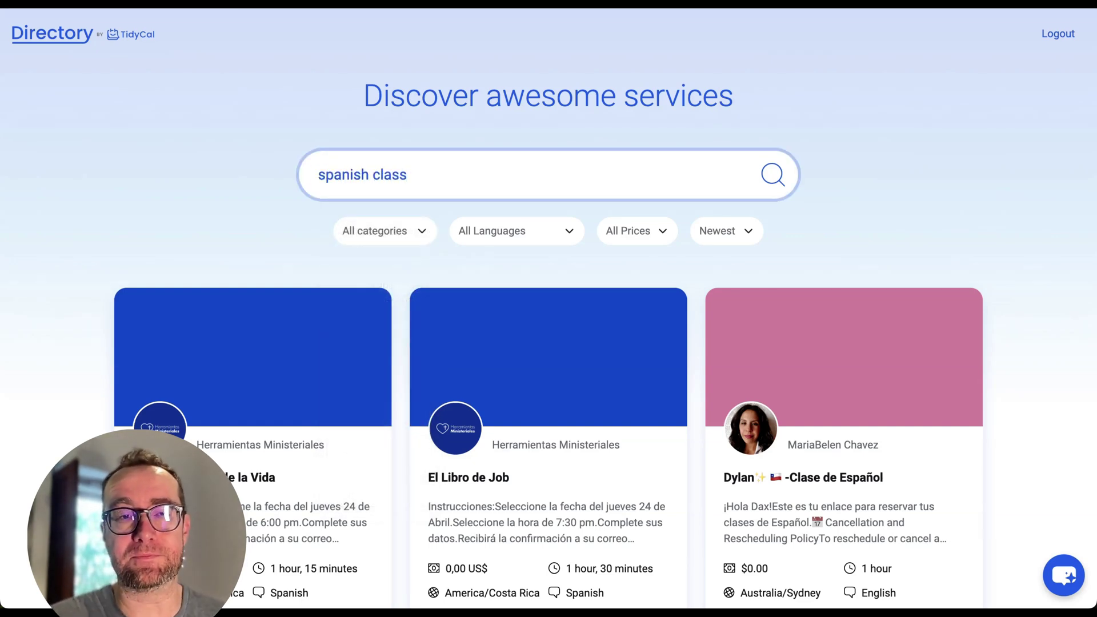
key("Return")
scroll(318, 238, "down", 3)
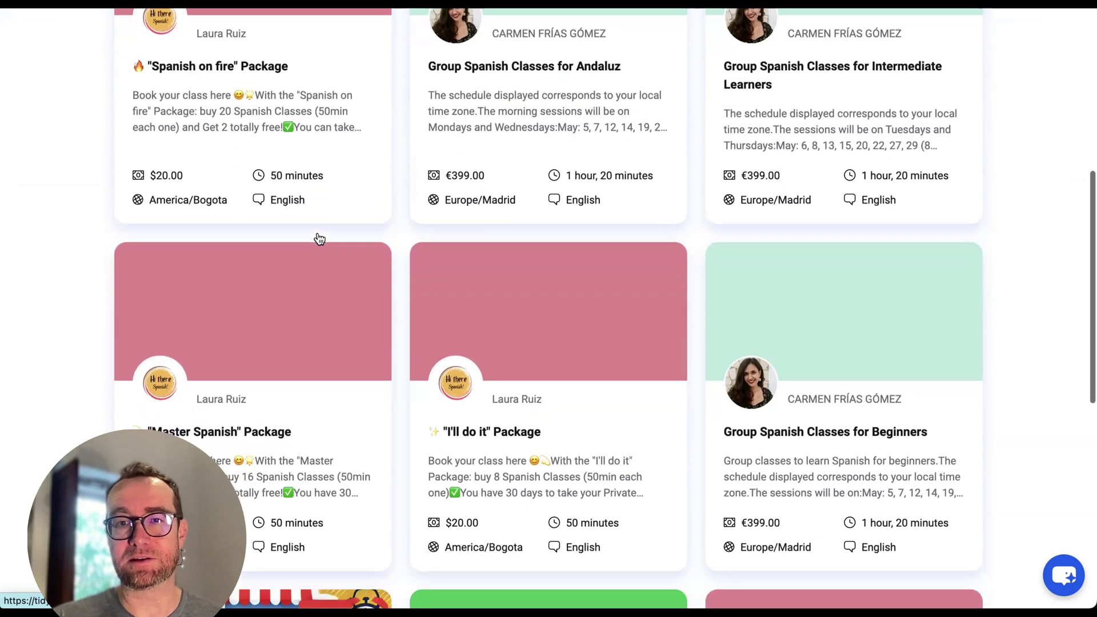
scroll(319, 238, "down", 3)
scroll(319, 238, "down", 2)
scroll(319, 239, "down", 3)
scroll(319, 239, "down", 2)
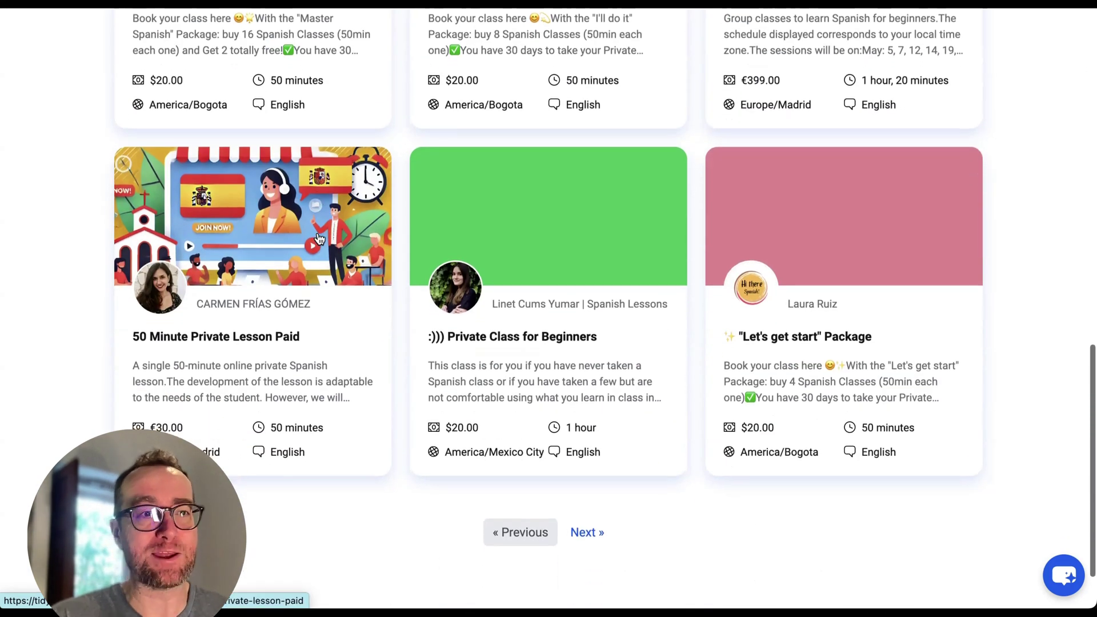
scroll(319, 239, "up", 10)
- Search the Directory for 'sendfox' and view the RESTART® Whole Food Group Nutrition Program page
triple_click(368, 166)
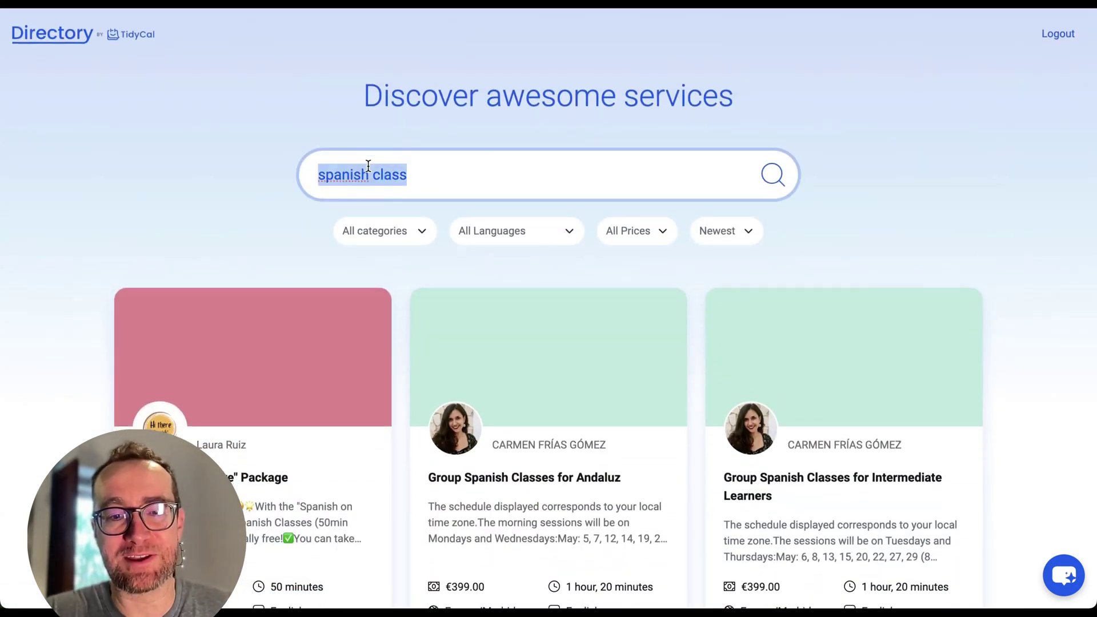
type("sendfox")
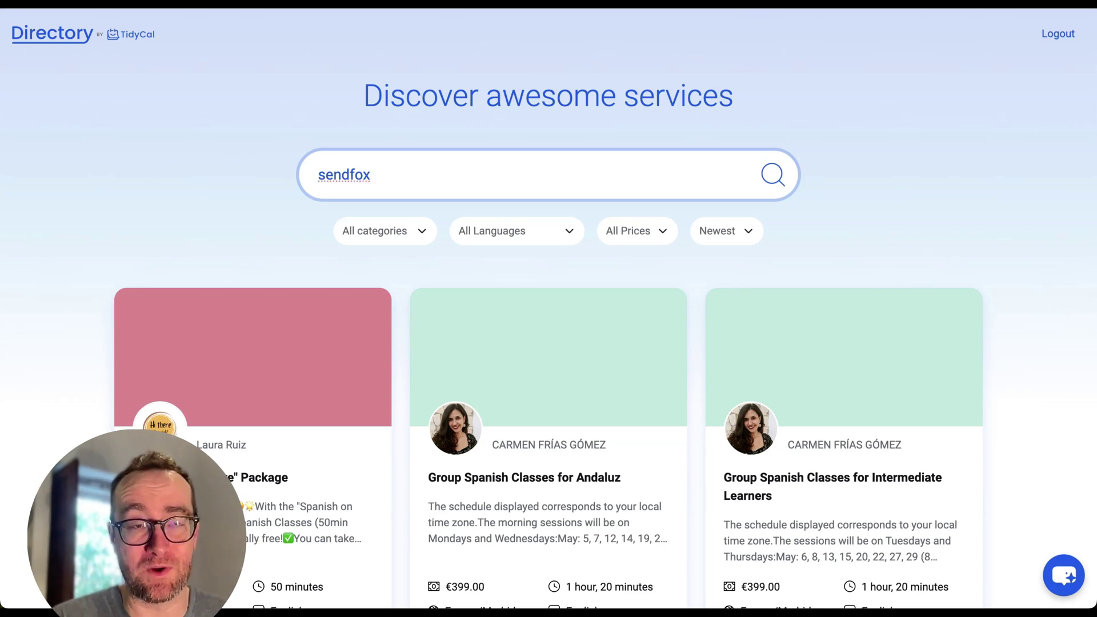
key("Return")
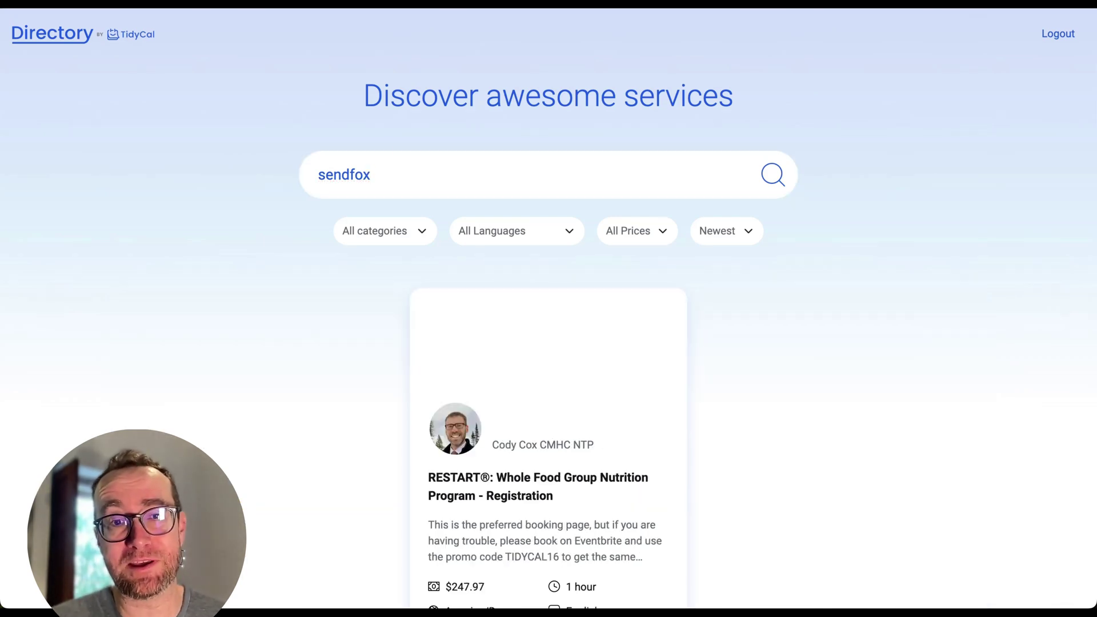
scroll(294, 340, "down", 2)
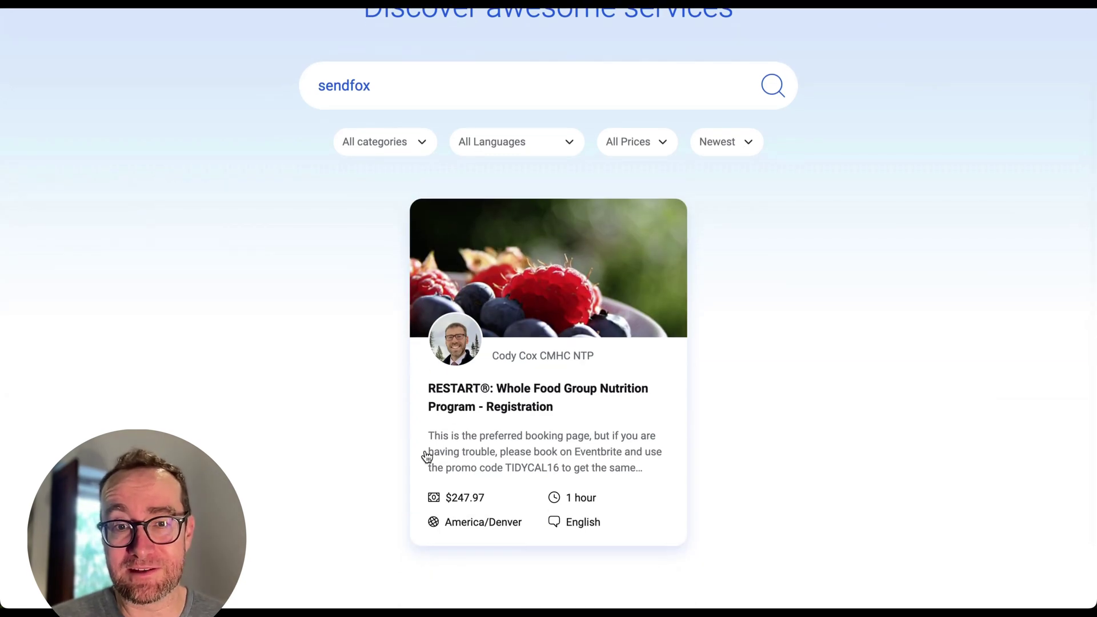
left_click(505, 421)
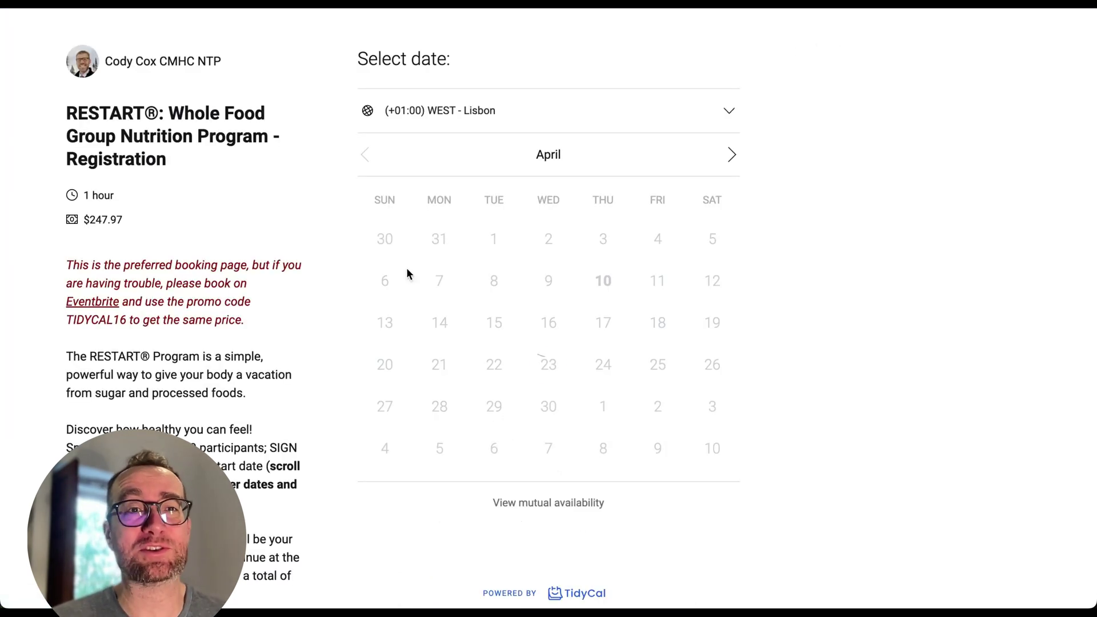
scroll(147, 318, "down", 5)
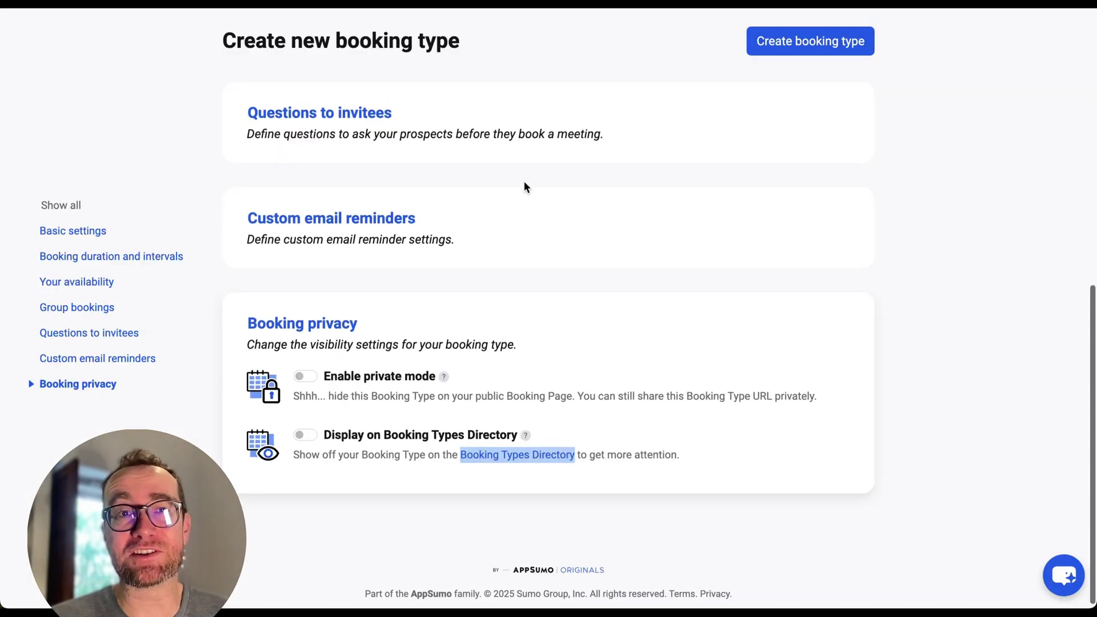
scroll(522, 183, "up", 10)
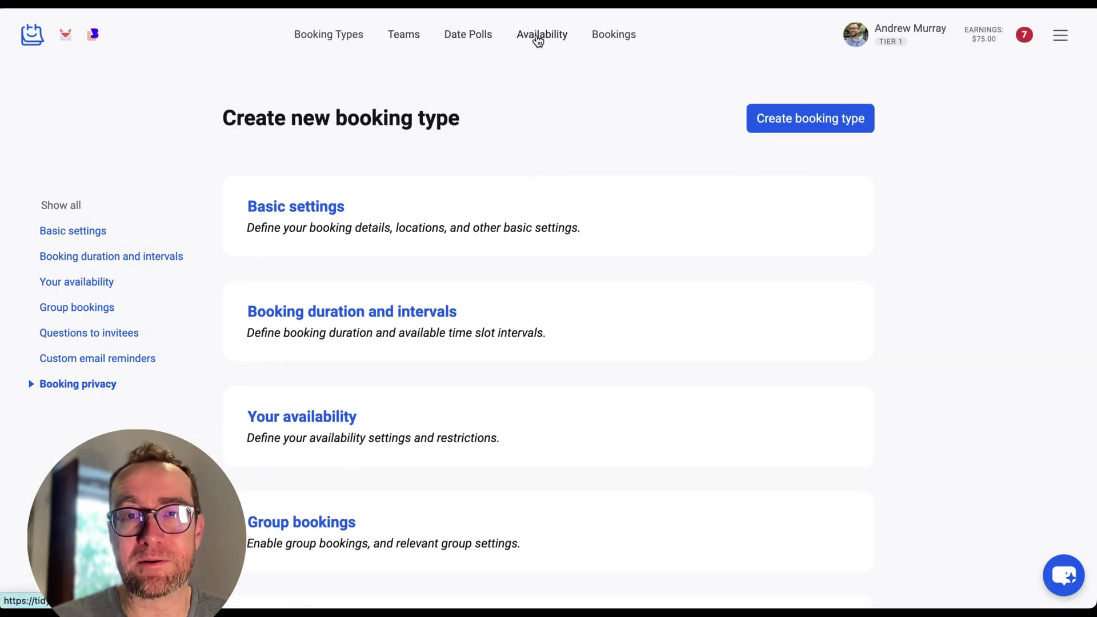
- View global availability, then the bookings list with the Upcoming filter kept
left_click(558, 37)
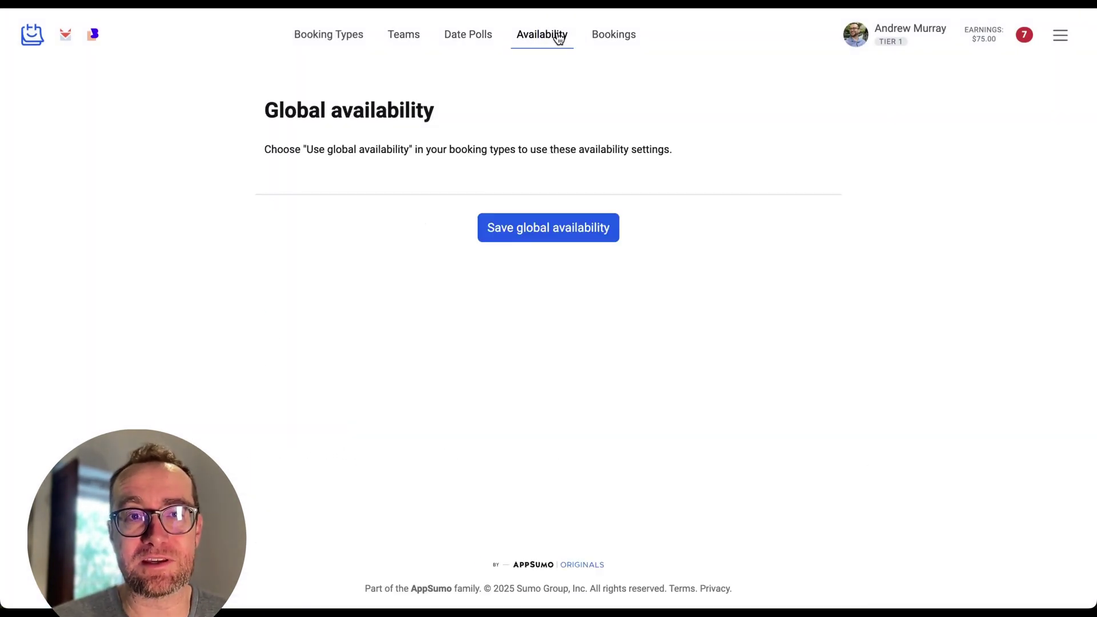
left_click(621, 37)
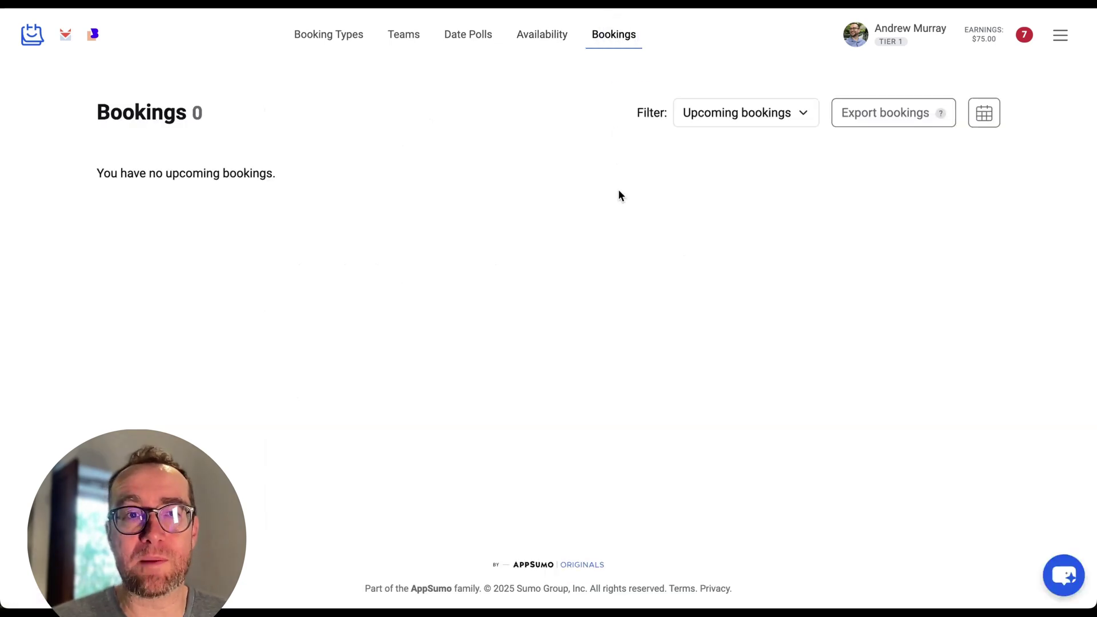
left_click(743, 119)
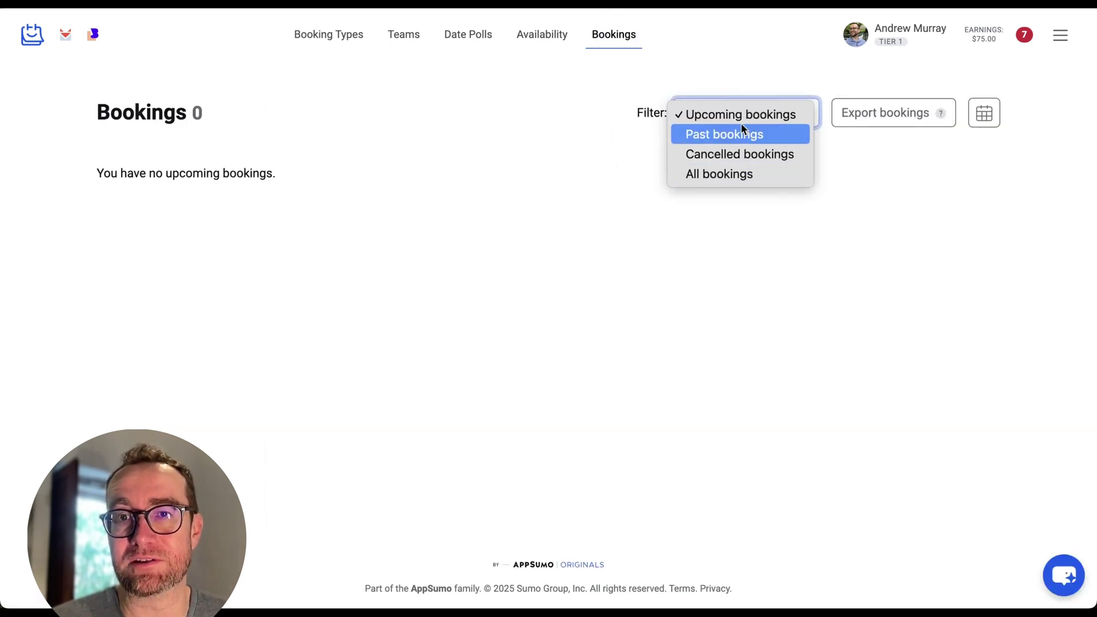
left_click(751, 69)
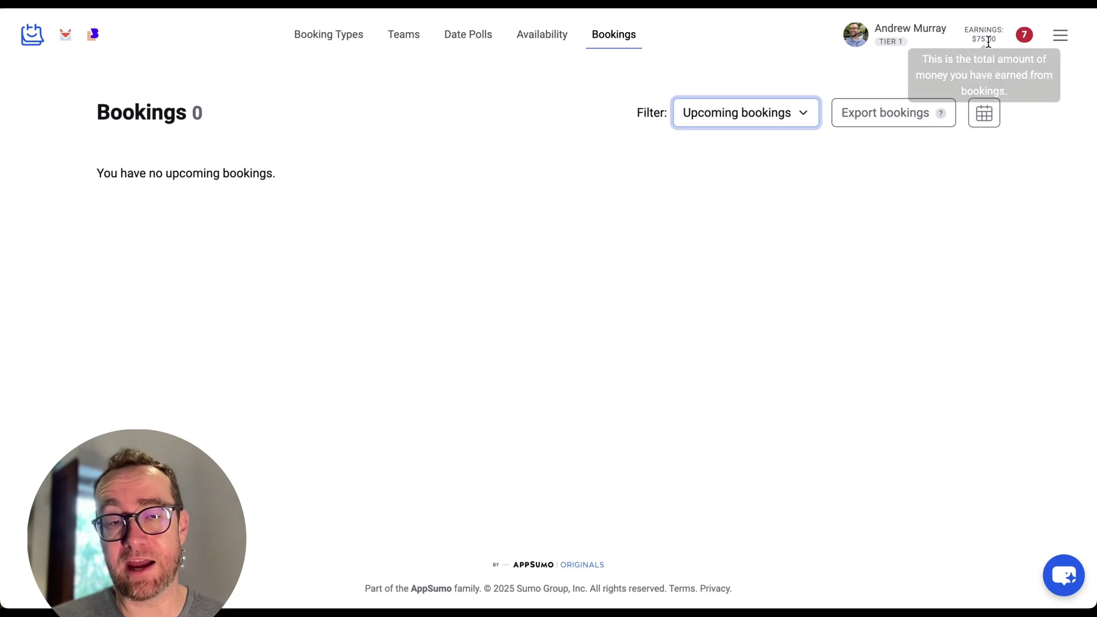
mouse_move(984, 39)
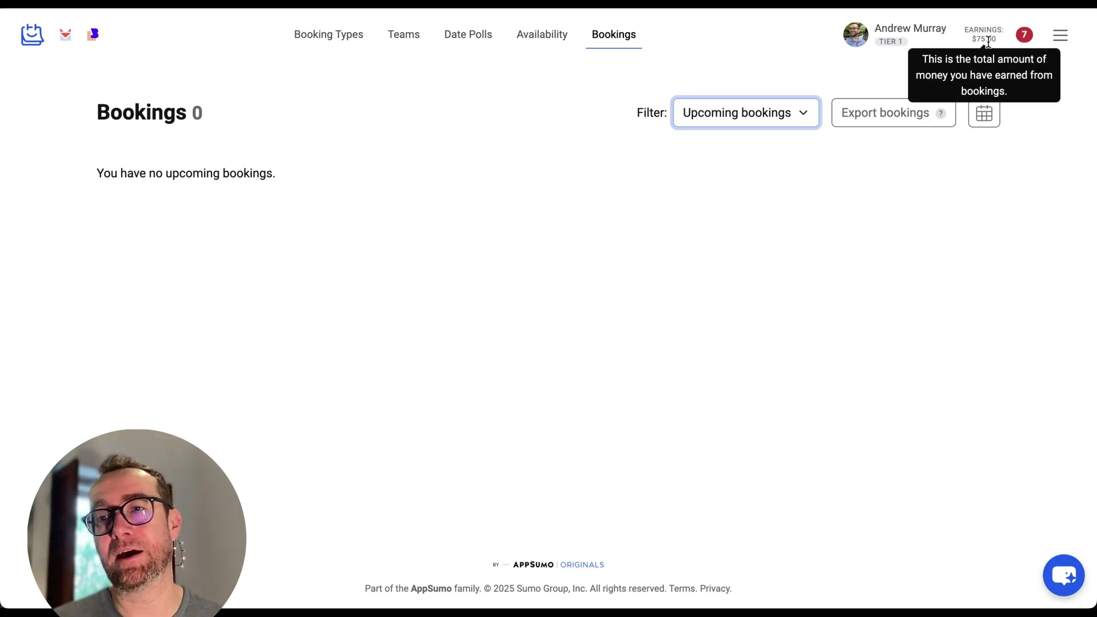
- Toggle the bookings calendar view and back, then go to account Settings
left_click(983, 116)
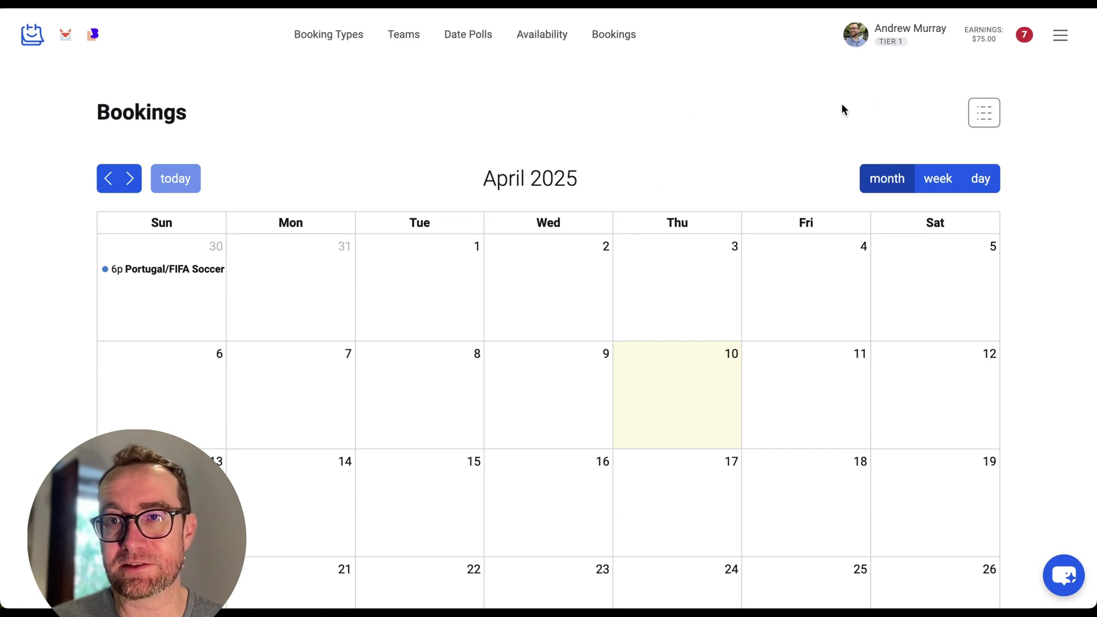
left_click(983, 112)
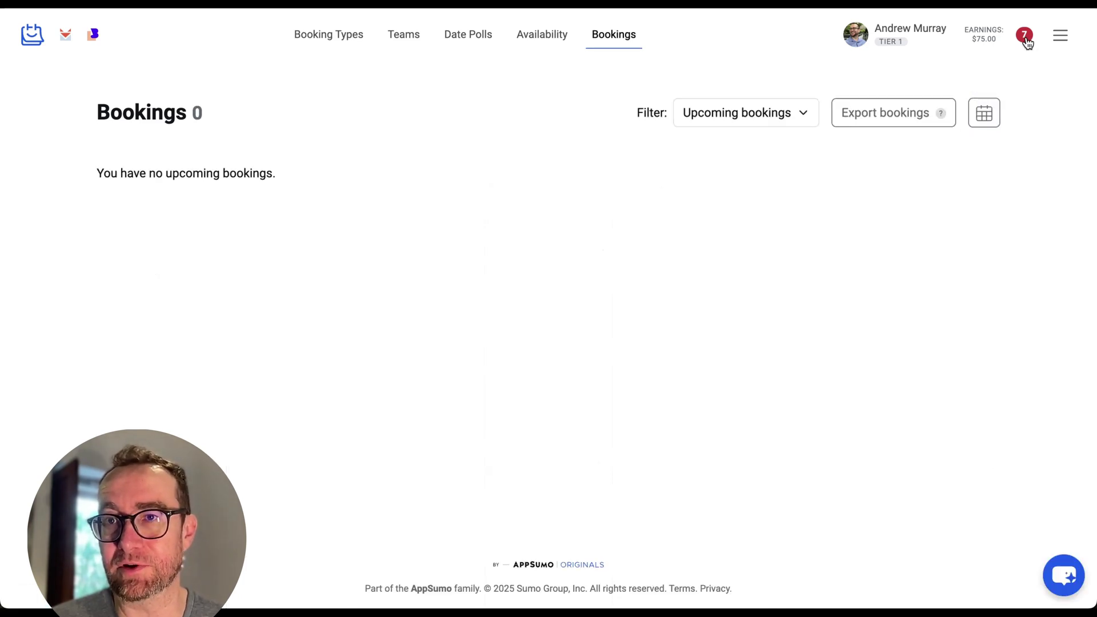
left_click(1060, 38)
left_click(1030, 71)
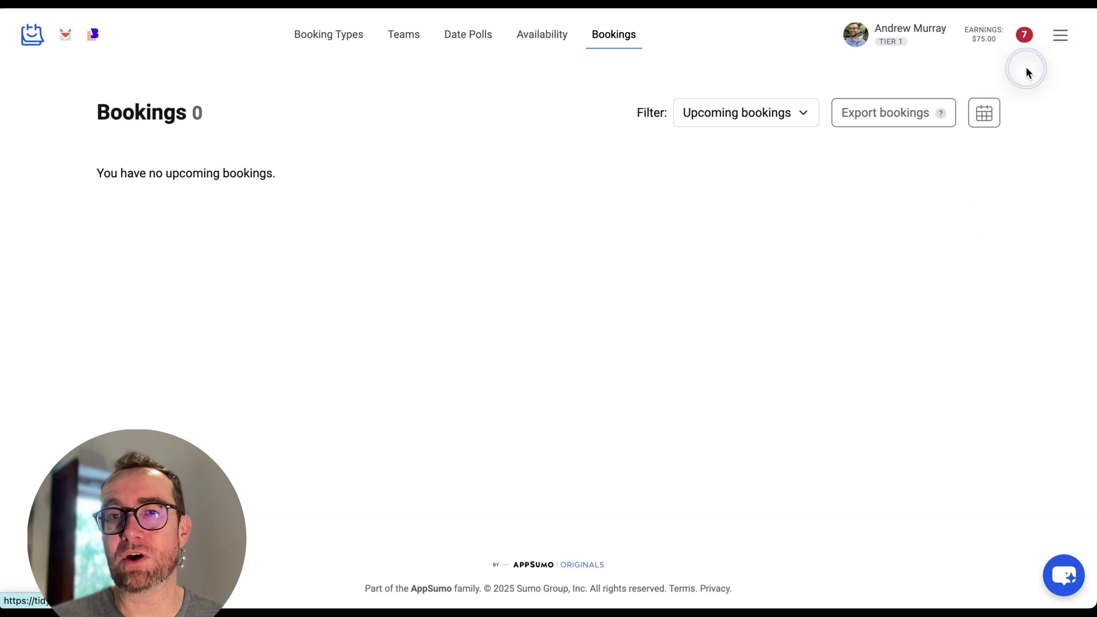
- Review the account settings down to the theme colour and reCAPTCHA options
scroll(600, 221, "down", 2)
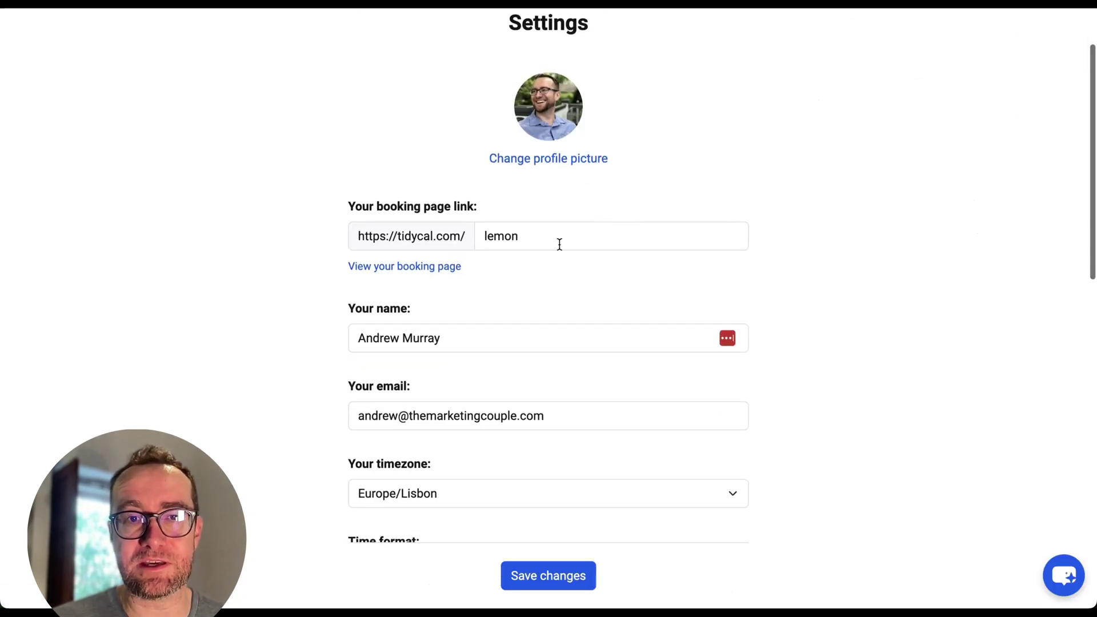
scroll(570, 280, "down", 5)
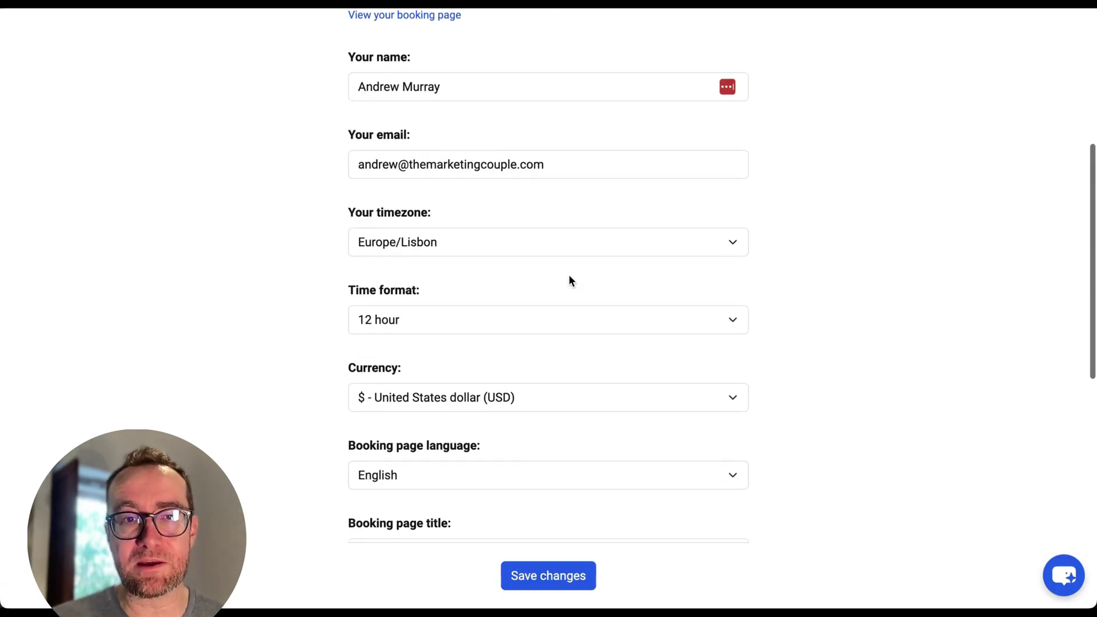
scroll(499, 230, "down", 3)
scroll(498, 229, "down", 2)
scroll(499, 229, "down", 2)
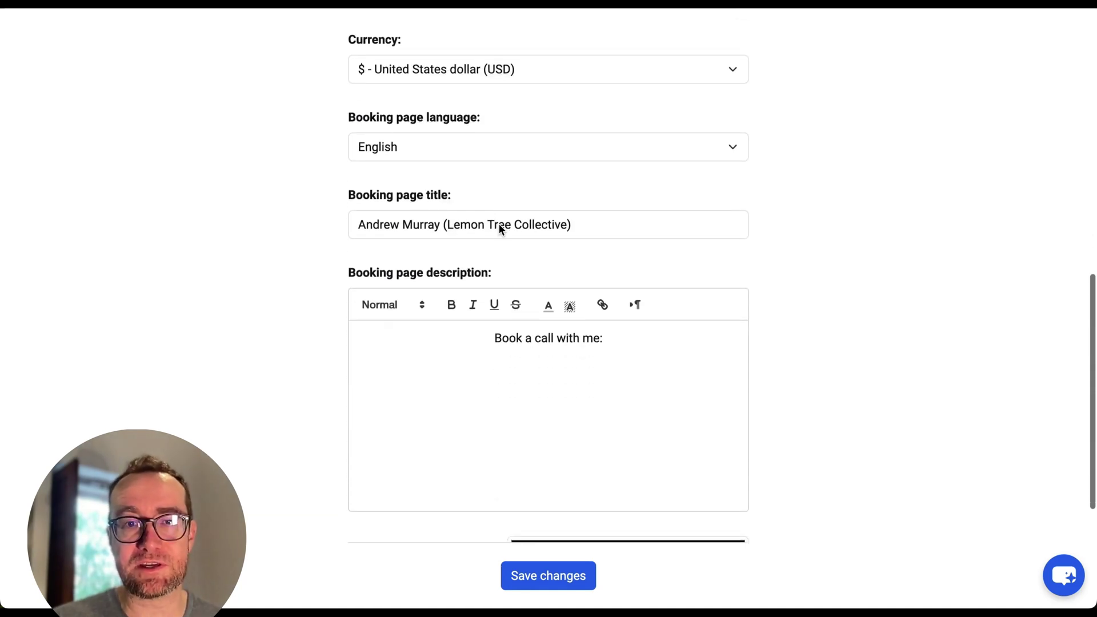
scroll(499, 229, "down", 1)
scroll(503, 251, "down", 1)
- Try the booking page description editor, then go to Integrations from the account menu
left_click(540, 273)
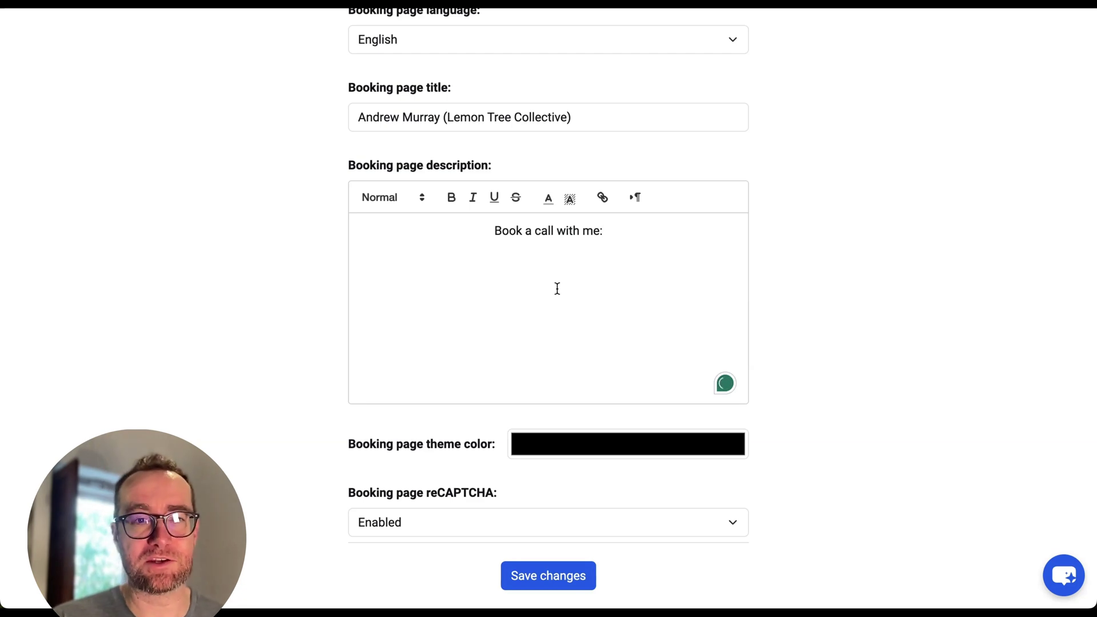
scroll(557, 289, "down", 2)
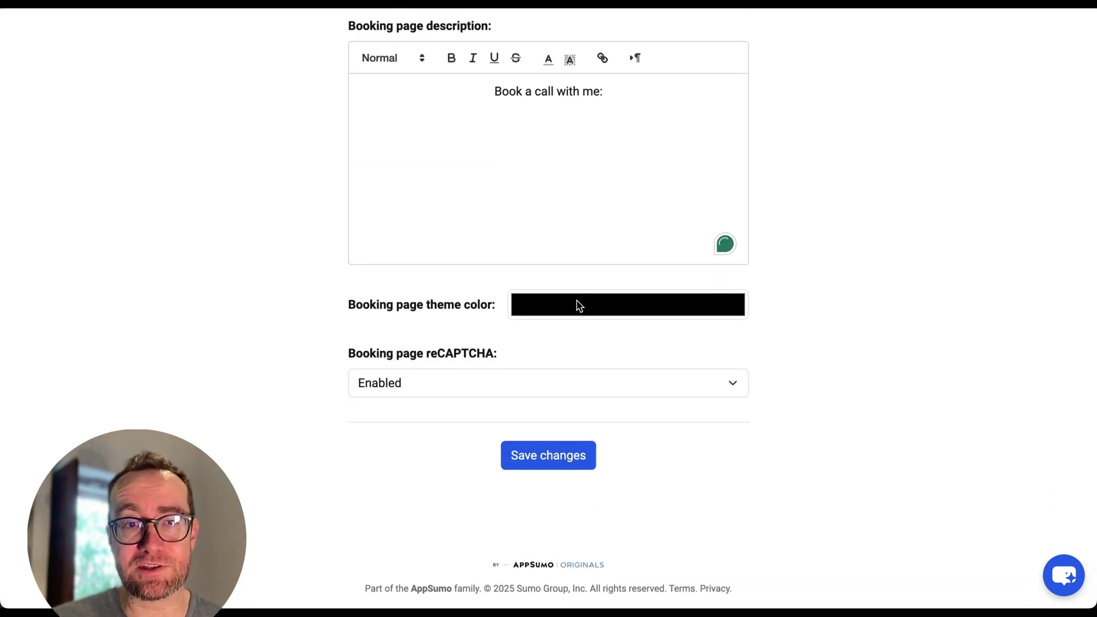
scroll(760, 282, "up", 10)
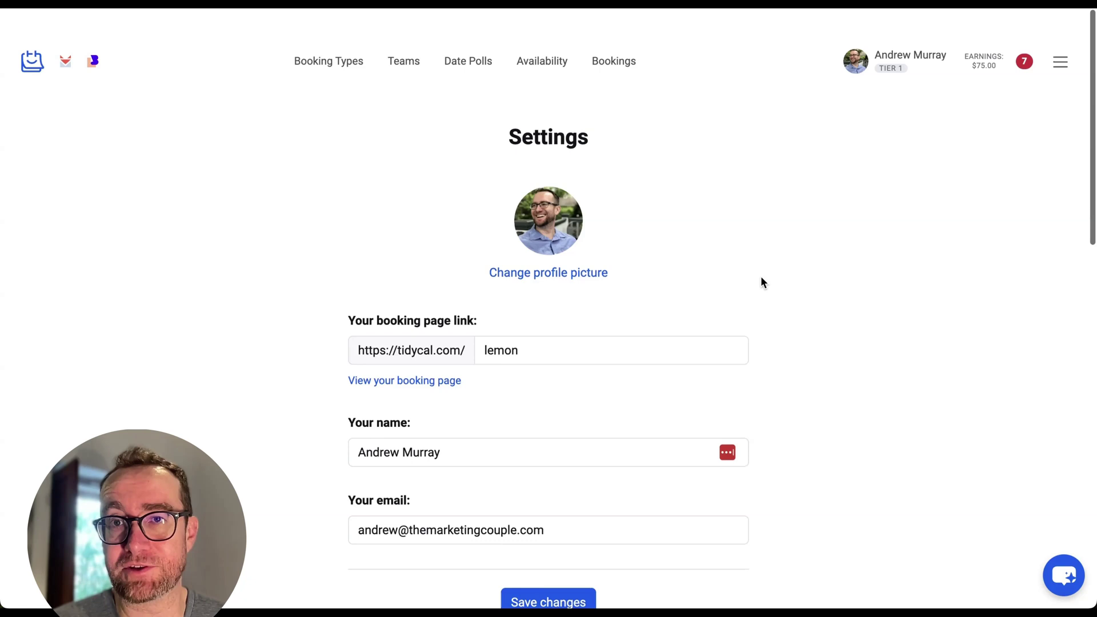
left_click(1060, 37)
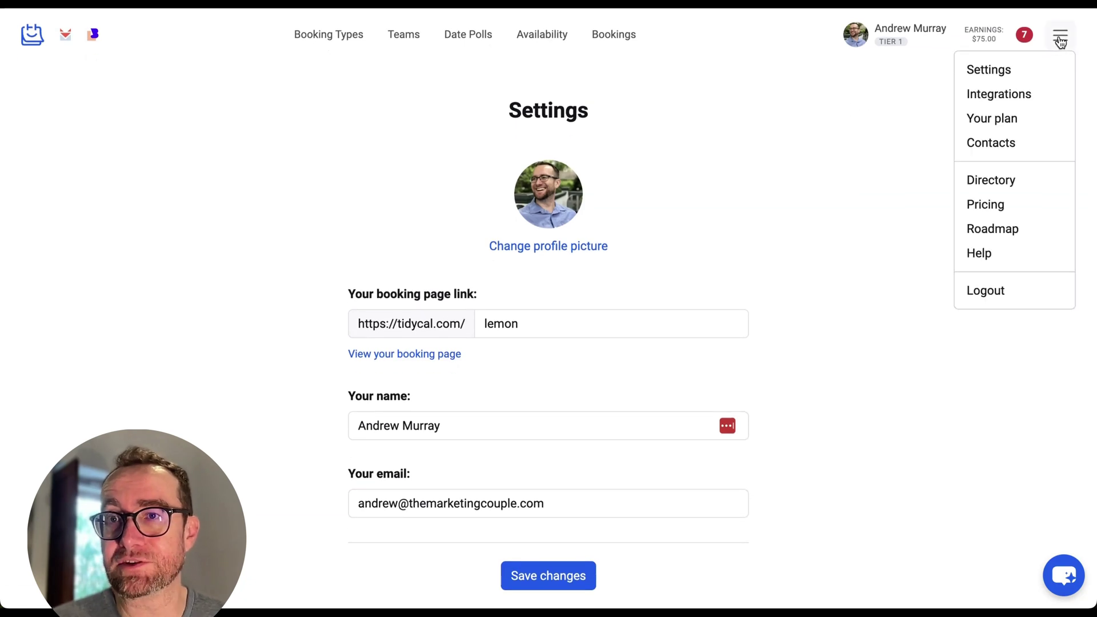
left_click(1029, 92)
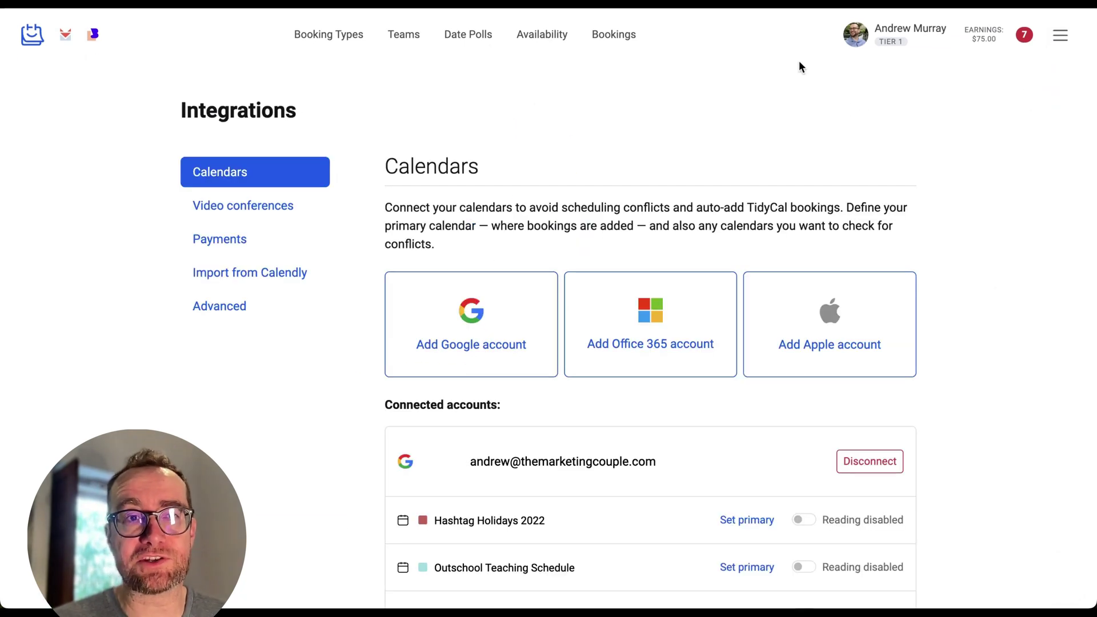
- Review the connected calendars, then view Video conferences with Google Meet connected
scroll(564, 121, "down", 2)
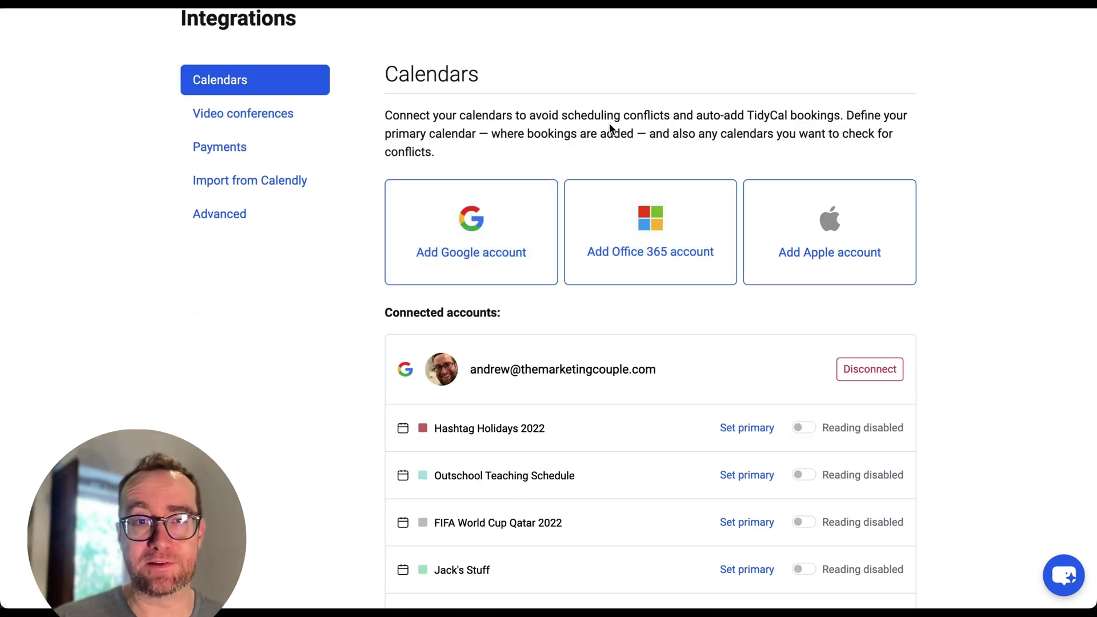
scroll(610, 129, "down", 1)
scroll(609, 128, "down", 2)
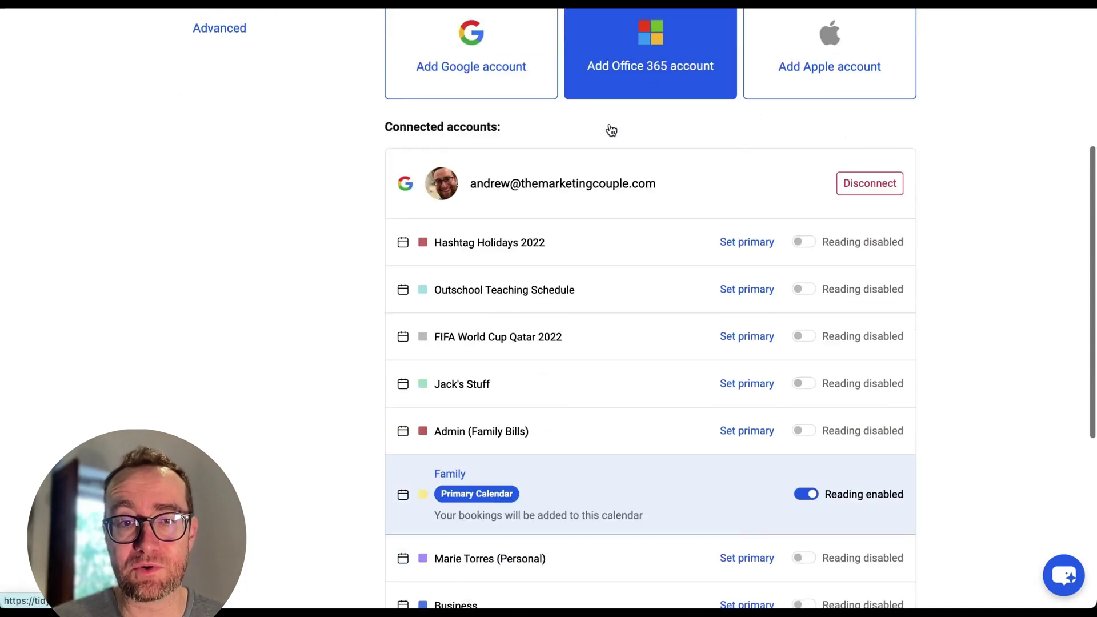
scroll(609, 125, "down", 3)
scroll(609, 126, "down", 2)
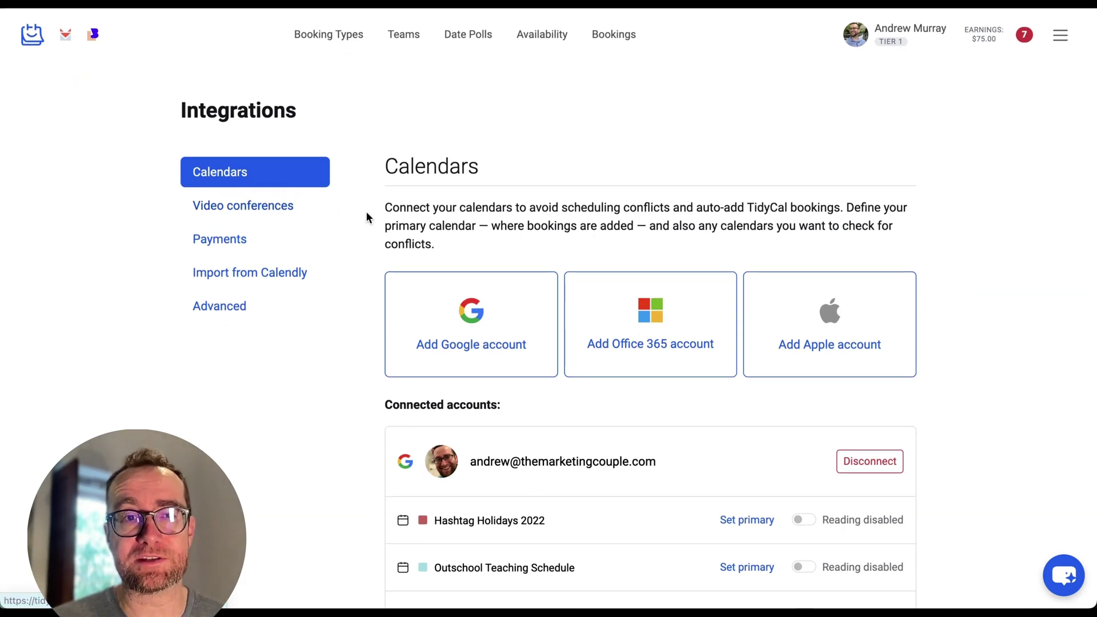
left_click(317, 206)
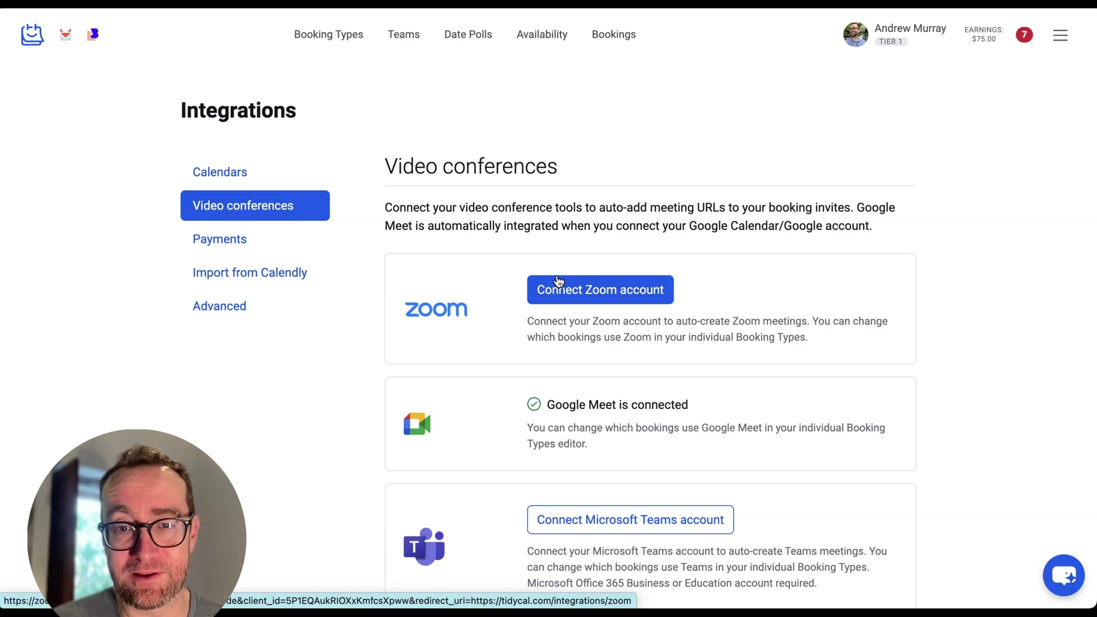
- Review the Payments integrations and the Import from Calendly option
scroll(766, 395, "down", 2)
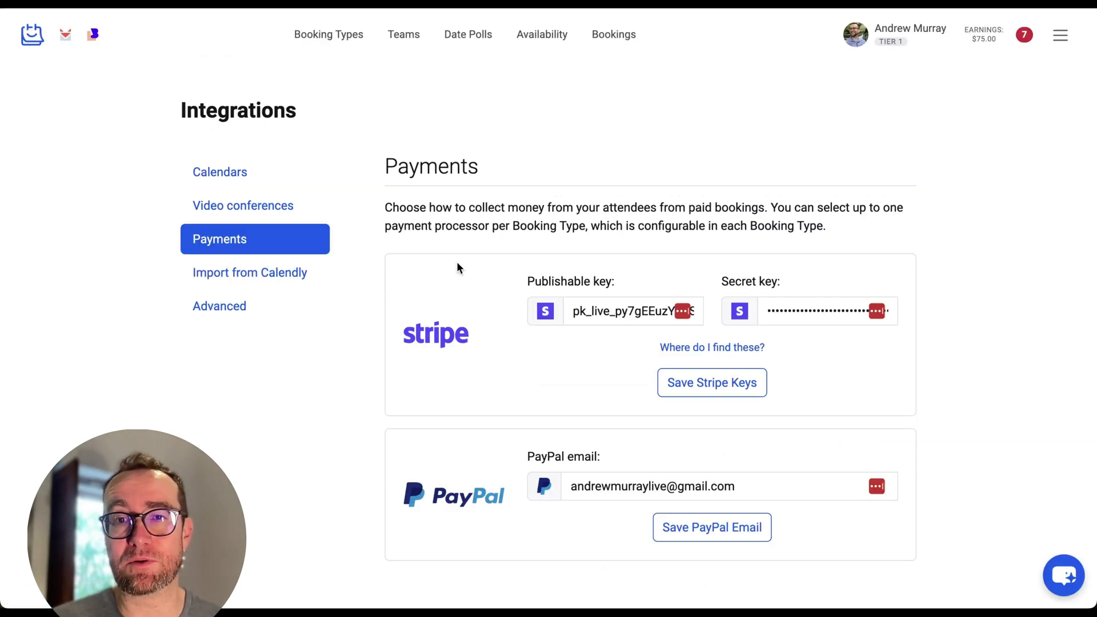
scroll(491, 351, "down", 2)
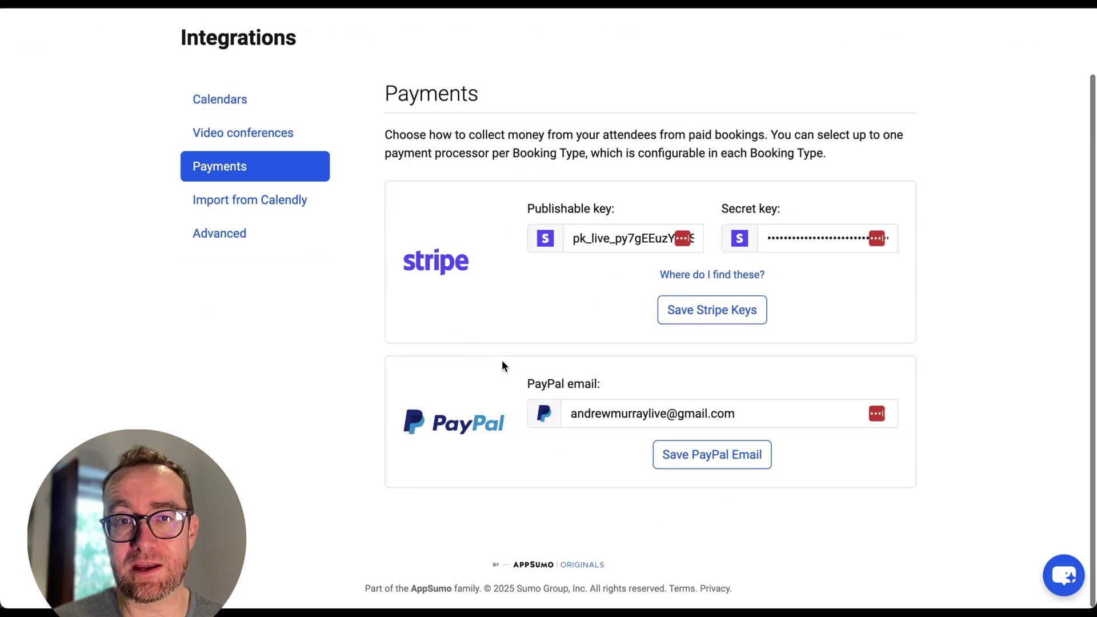
left_click(286, 203)
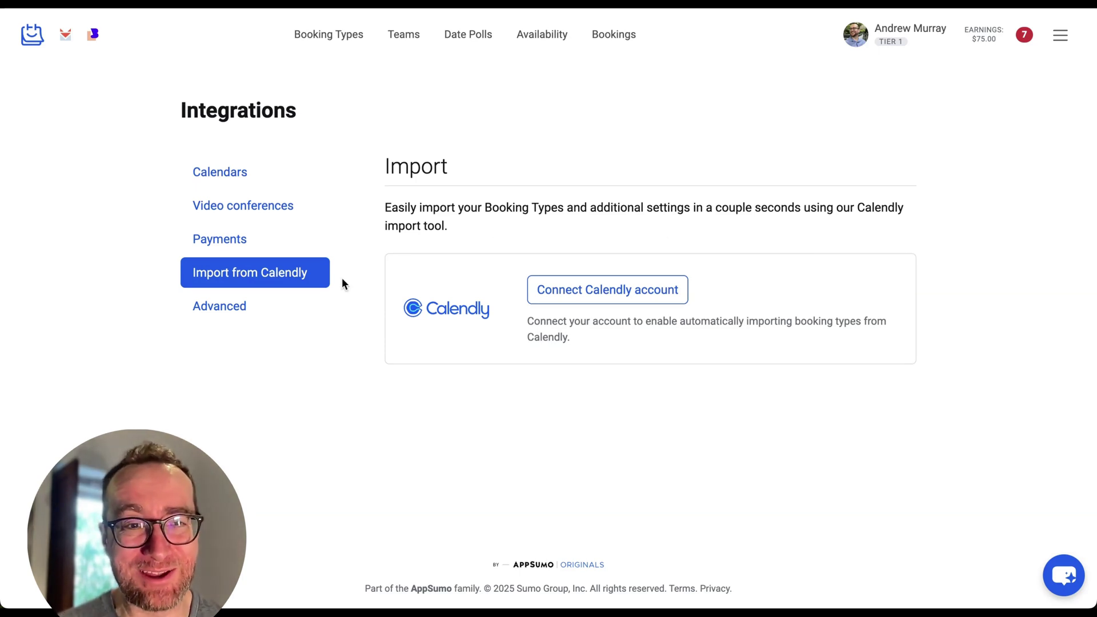
- Browse the Advanced integrations for Zapier, SendFox and API connection options
left_click(247, 307)
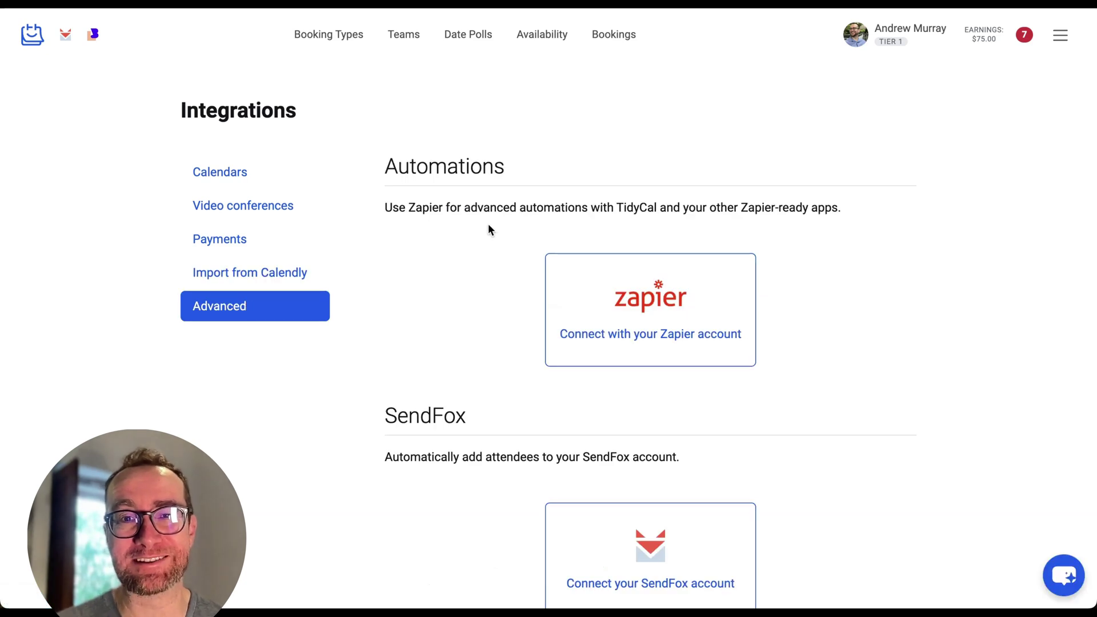
scroll(519, 233, "down", 1)
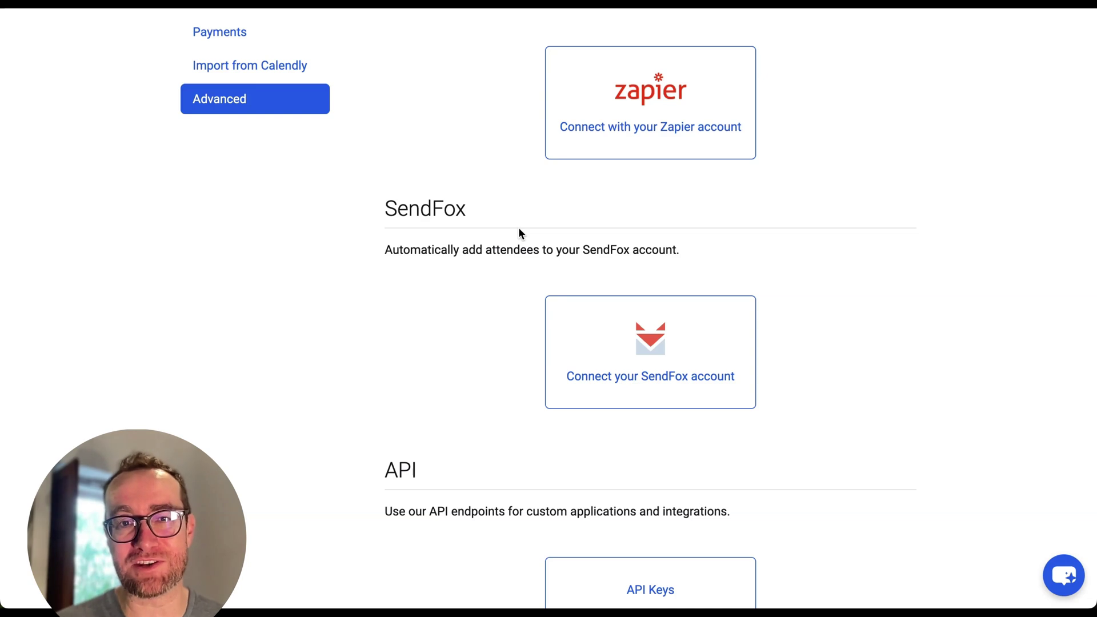
scroll(519, 233, "down", 3)
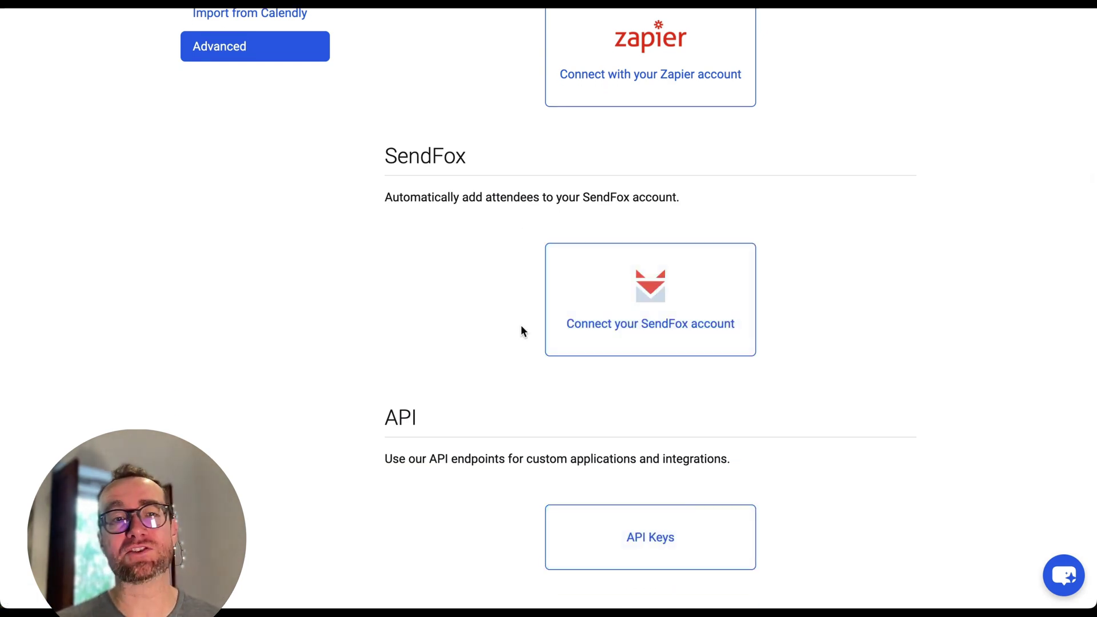
scroll(520, 324, "up", 5)
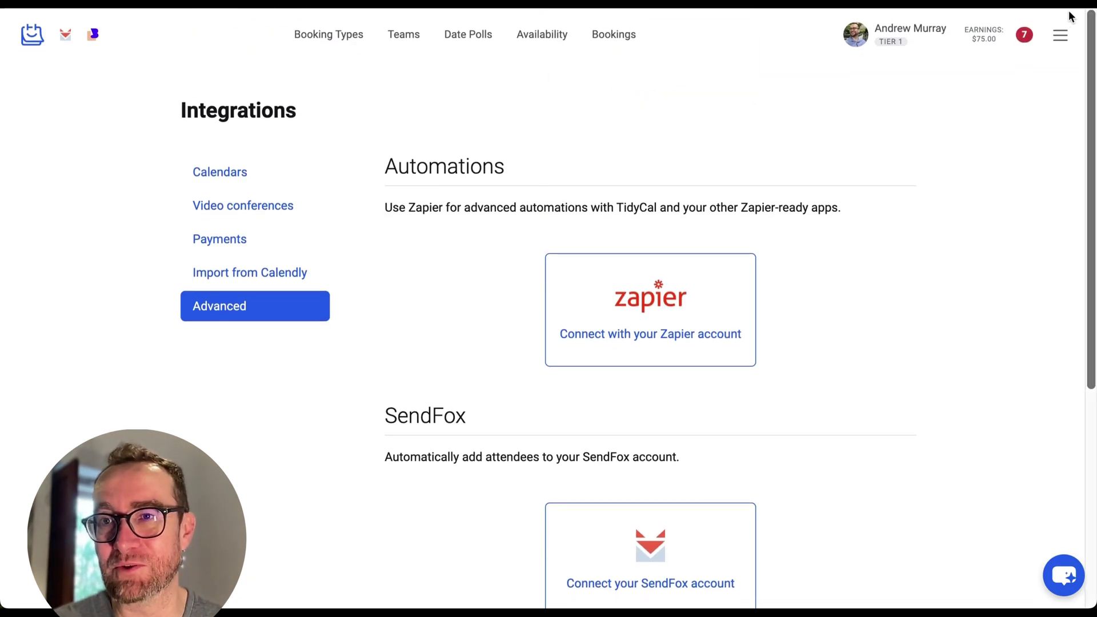
left_click(1061, 40)
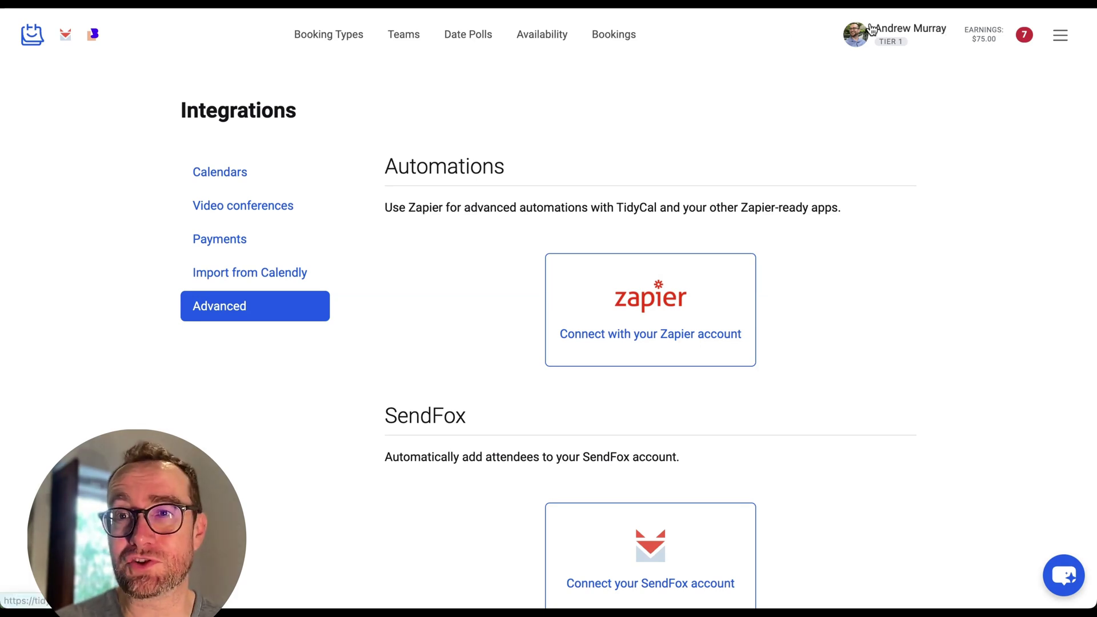
- Go back to account settings, open Teams, and try creating a new team
left_click(910, 36)
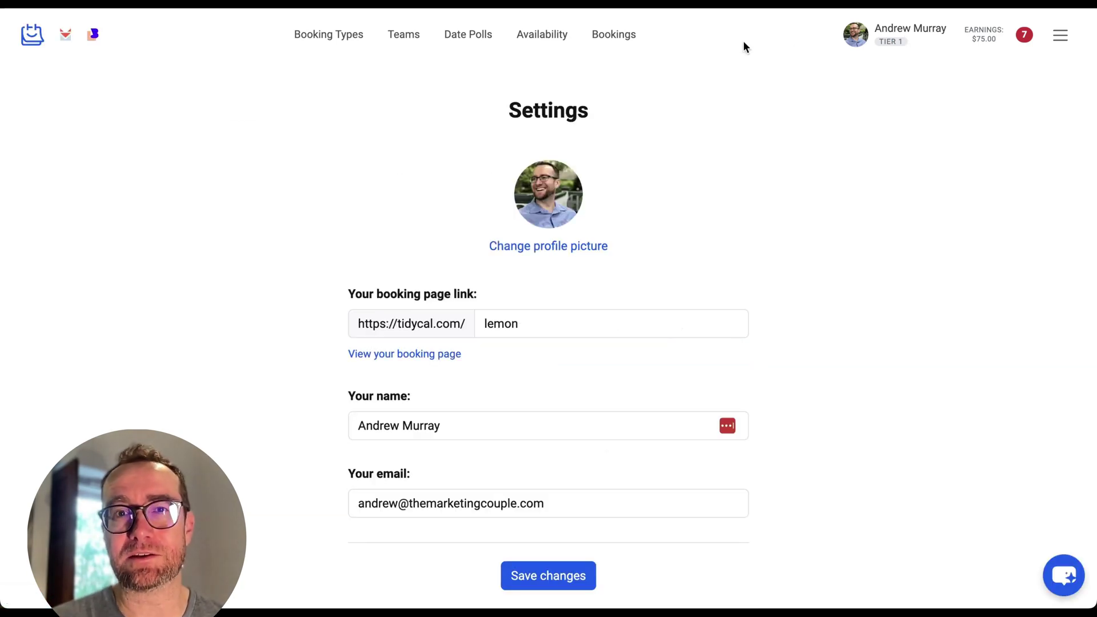
left_click(400, 34)
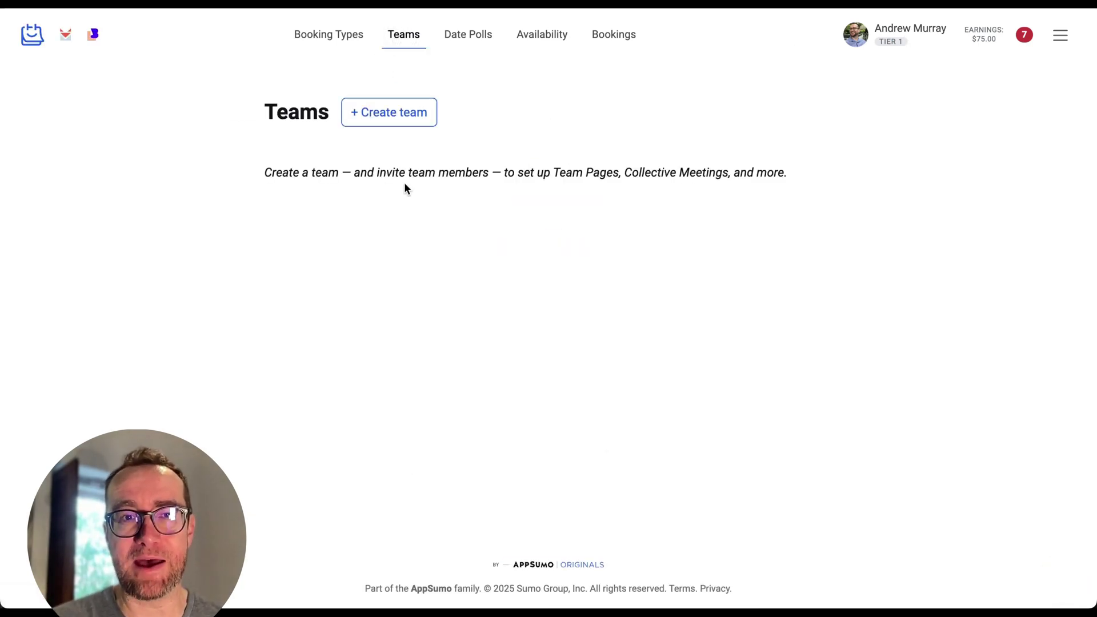
left_click(399, 114)
- Scroll the plan comparison table to Agency-only Collective and Round Robin features, then back up
scroll(482, 302, "down", 2)
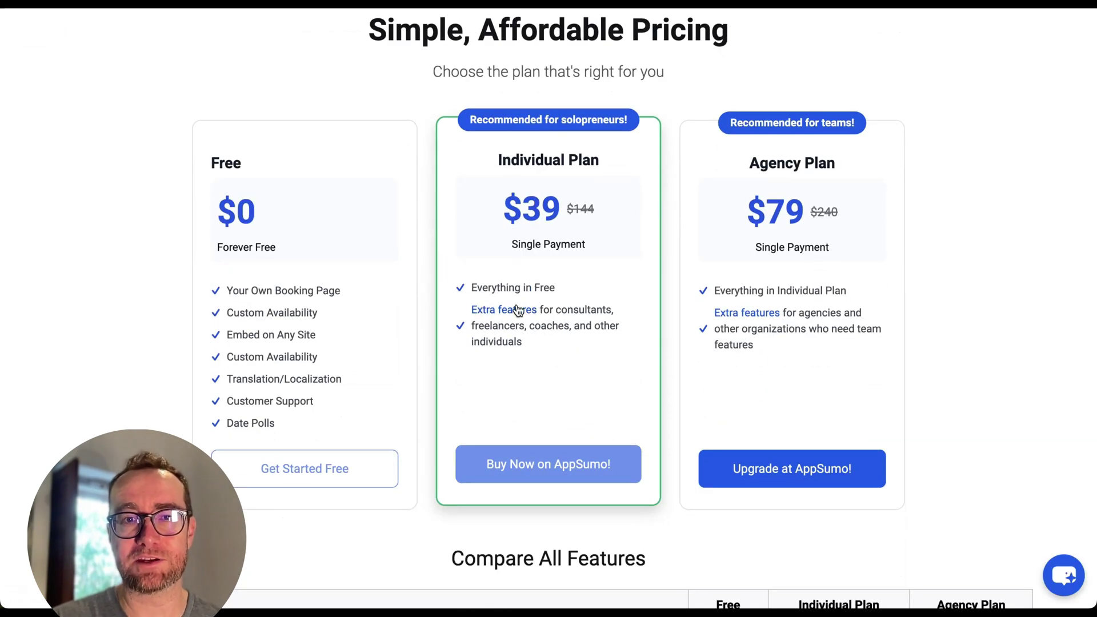
scroll(511, 314, "down", 8)
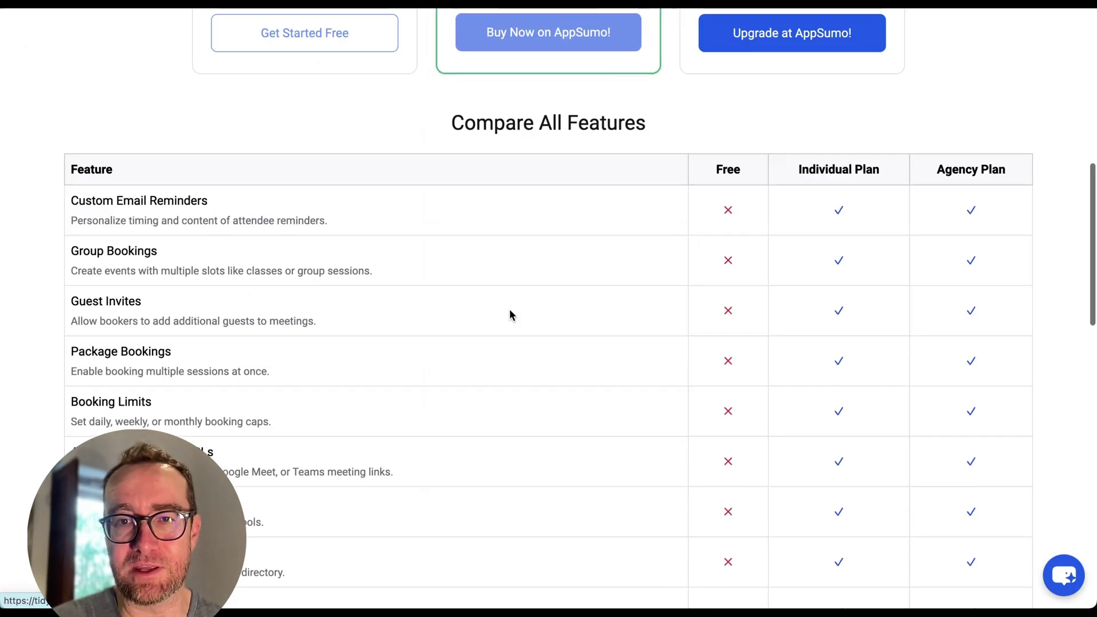
scroll(825, 227, "down", 1)
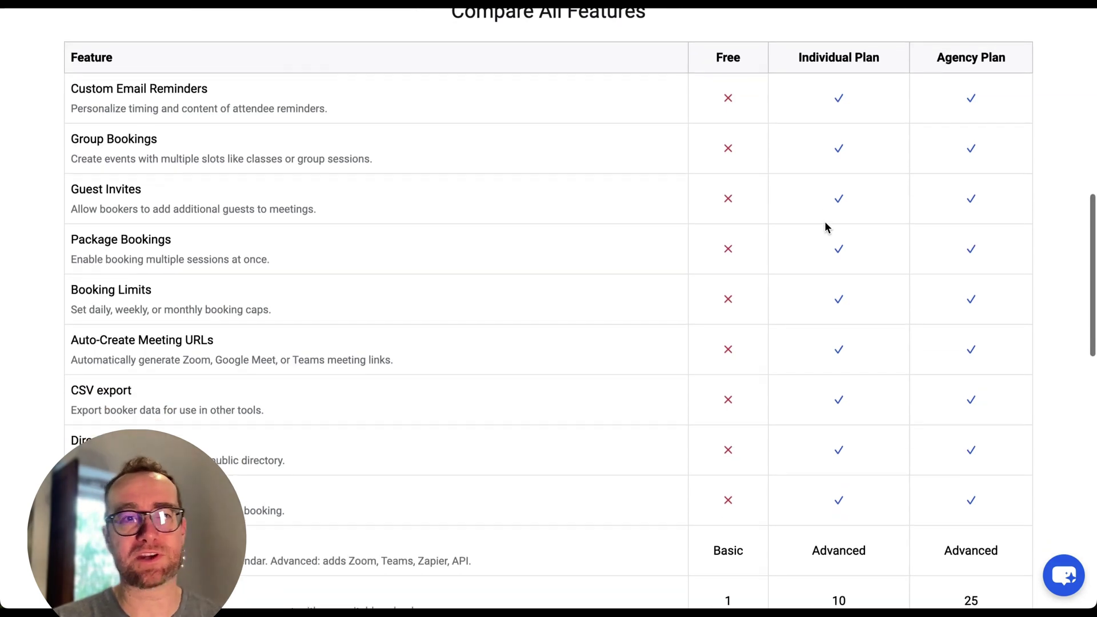
scroll(825, 227, "down", 5)
scroll(825, 227, "down", 2)
scroll(826, 228, "up", 3)
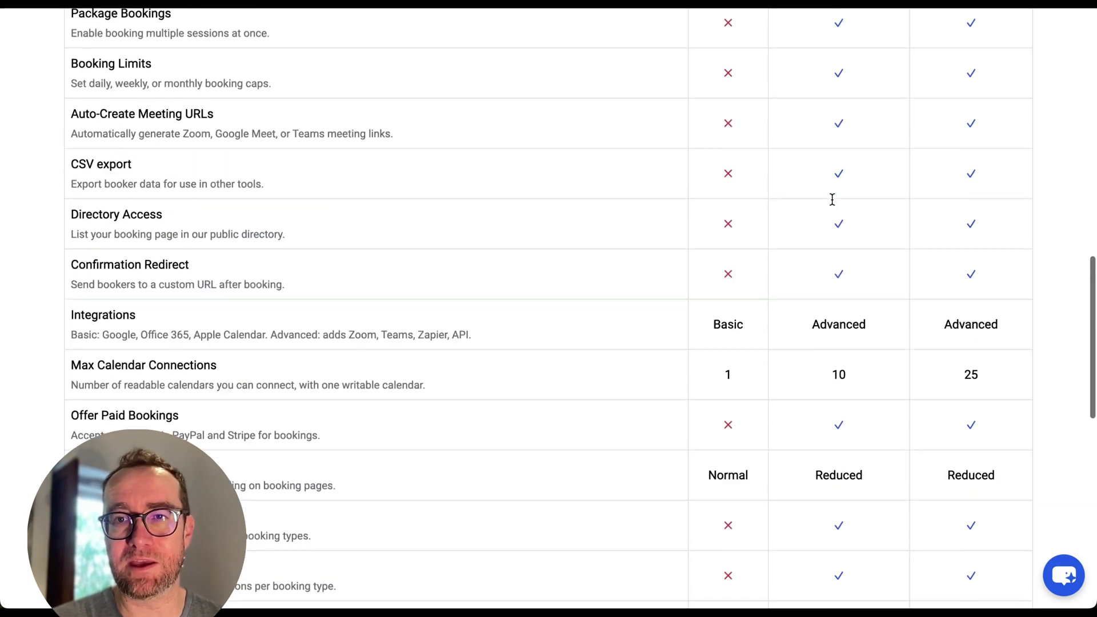
scroll(833, 198, "up", 2)
scroll(838, 169, "down", 2)
scroll(838, 169, "down", 1)
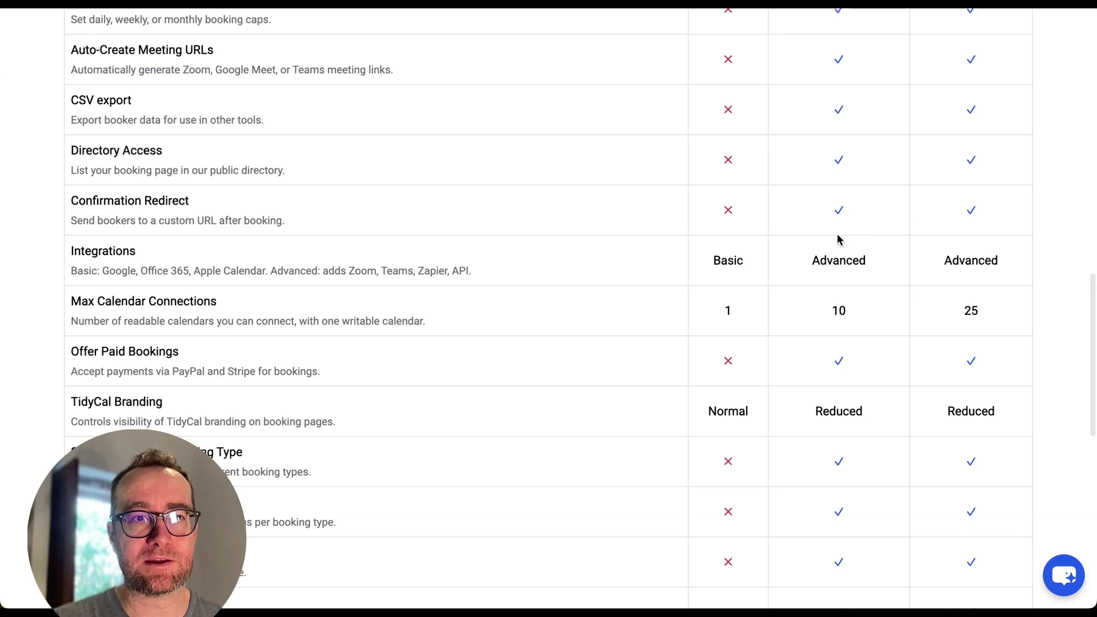
scroll(839, 303, "down", 1)
scroll(839, 310, "down", 2)
scroll(840, 314, "down", 1)
scroll(839, 314, "down", 2)
scroll(840, 313, "down", 2)
scroll(839, 311, "down", 1)
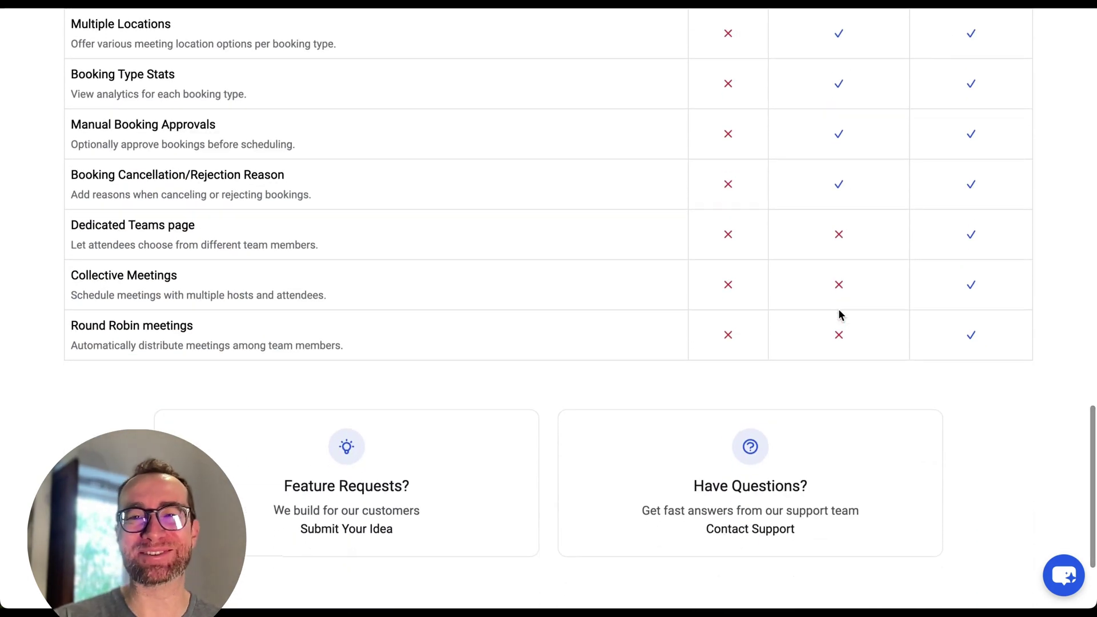
scroll(838, 310, "down", 1)
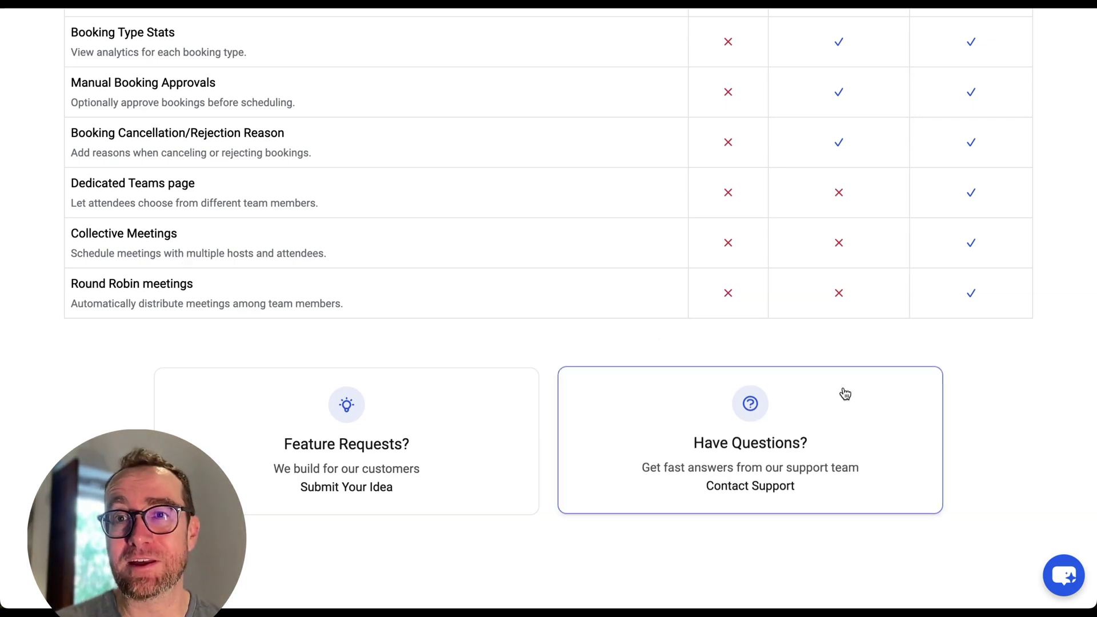
scroll(844, 392, "up", 20)
scroll(844, 392, "up", 5)
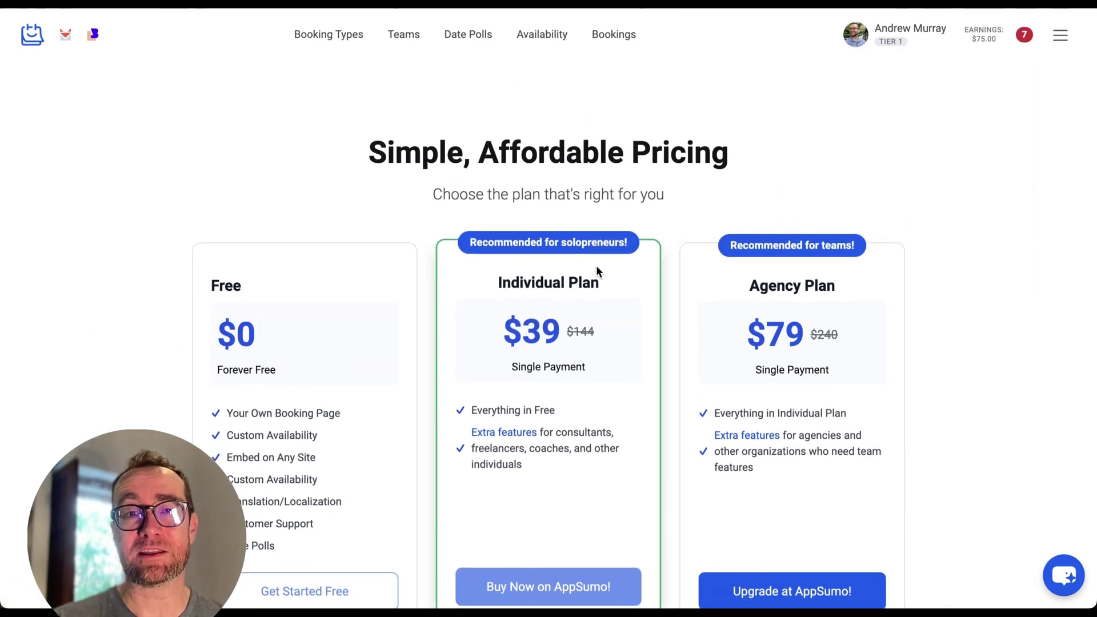